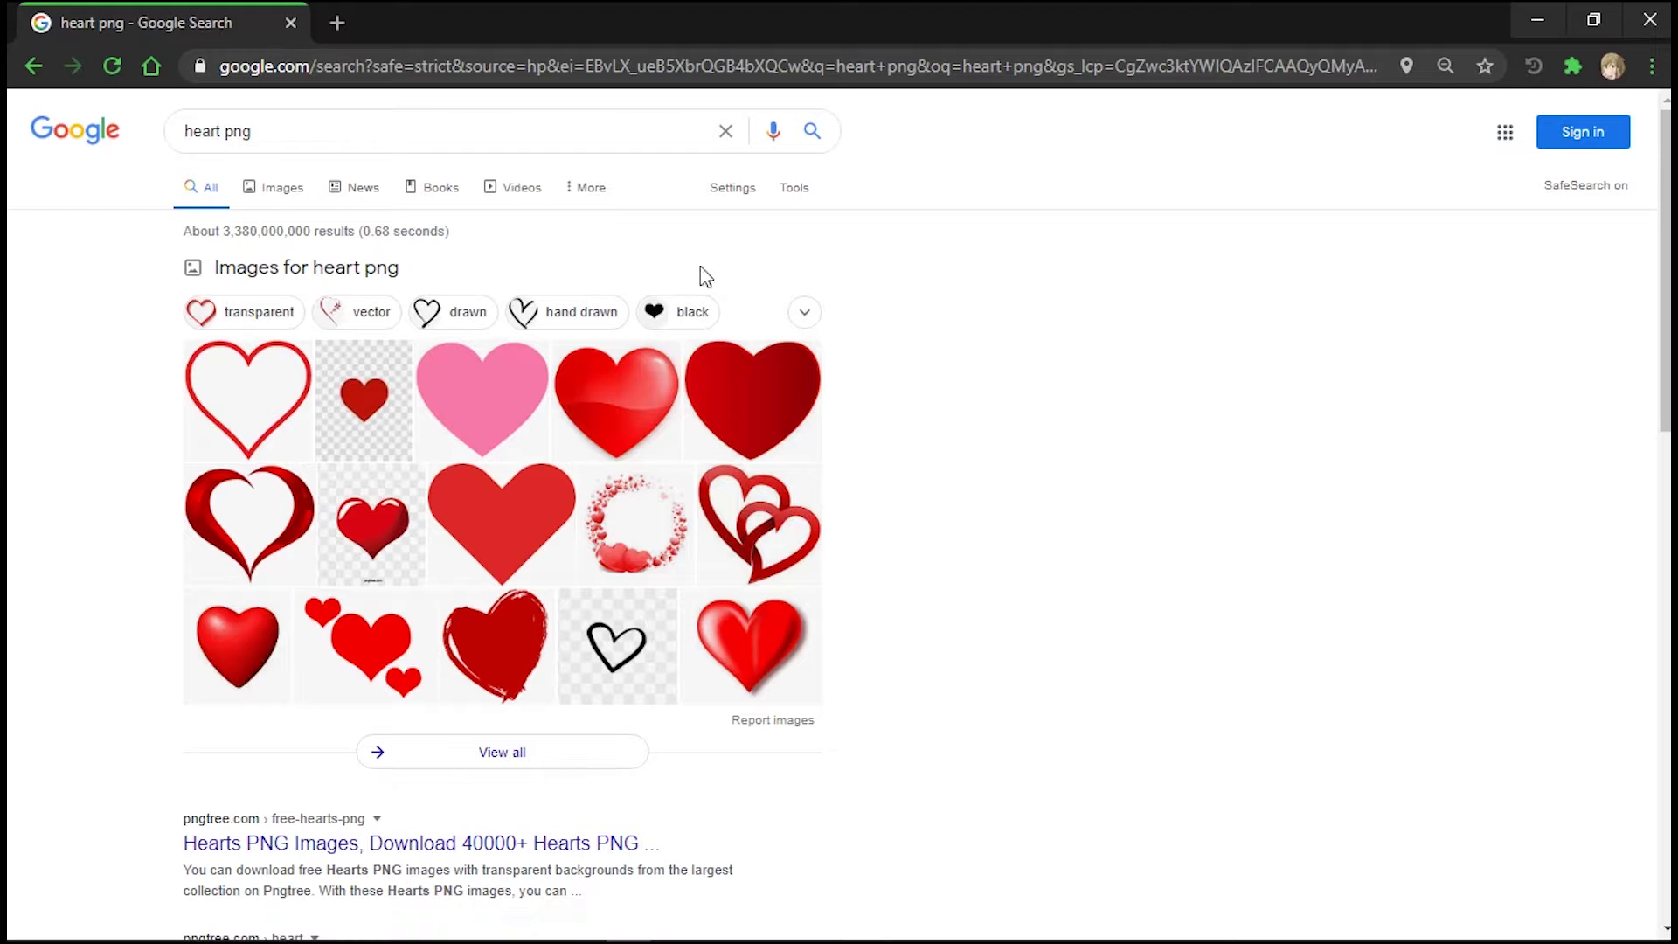
- Open the pink heart PNG from Google Images at full size in a new tab
{"action": "left_click", "coordinate": [300, 190]}
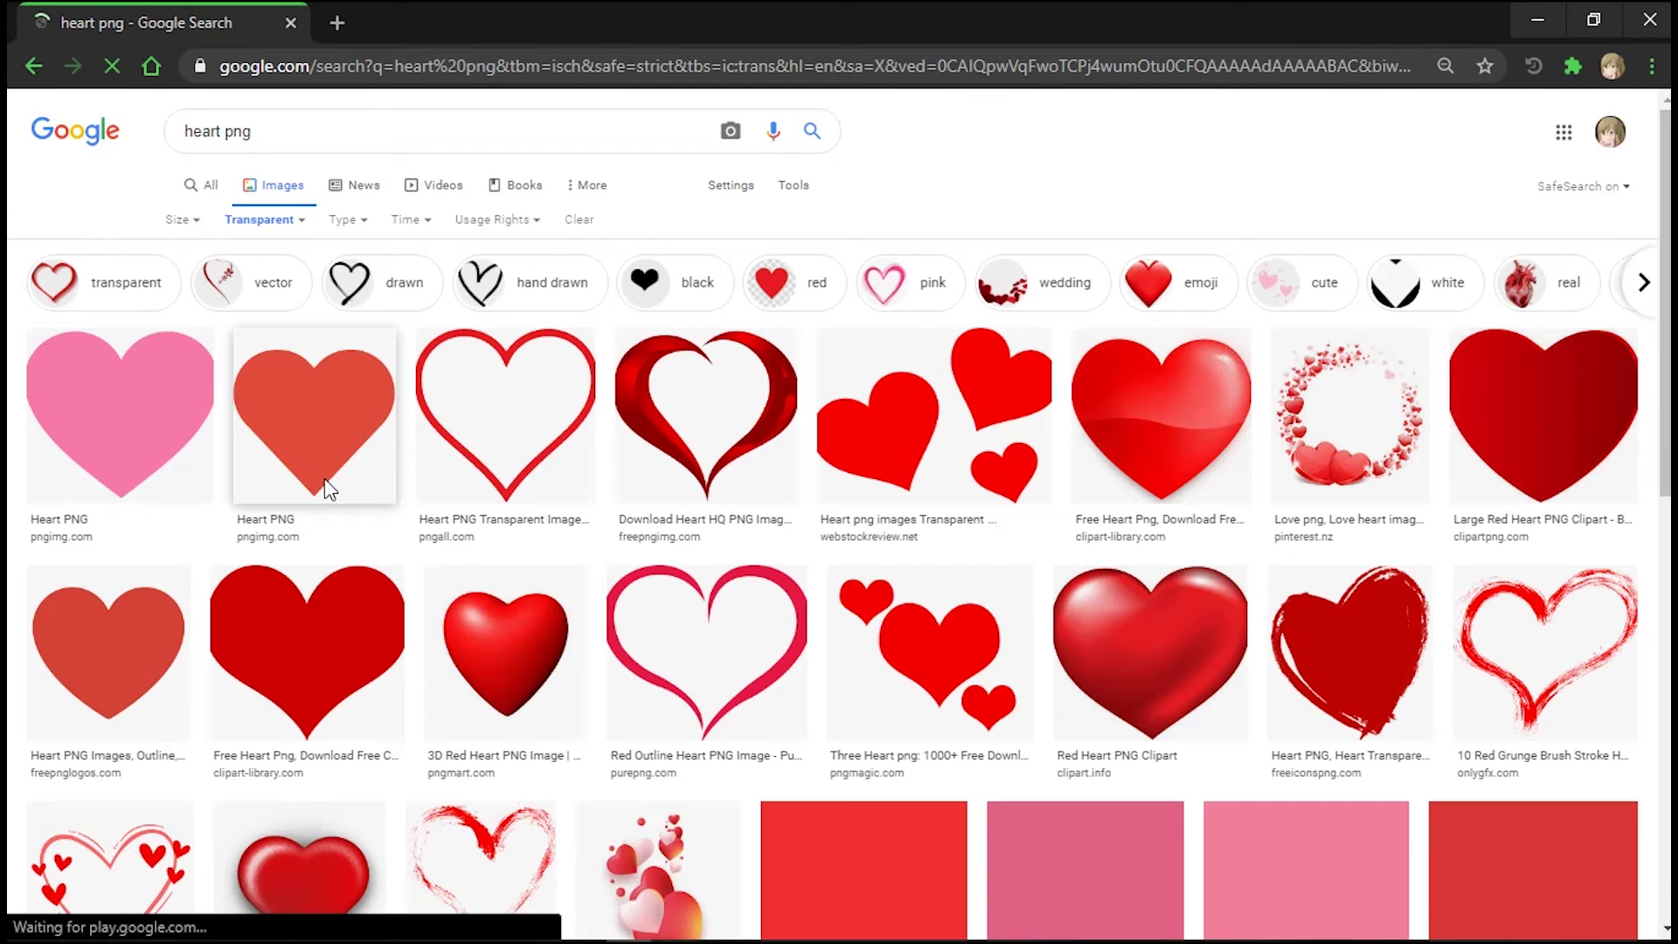
{"action": "left_click", "coordinate": [130, 428]}
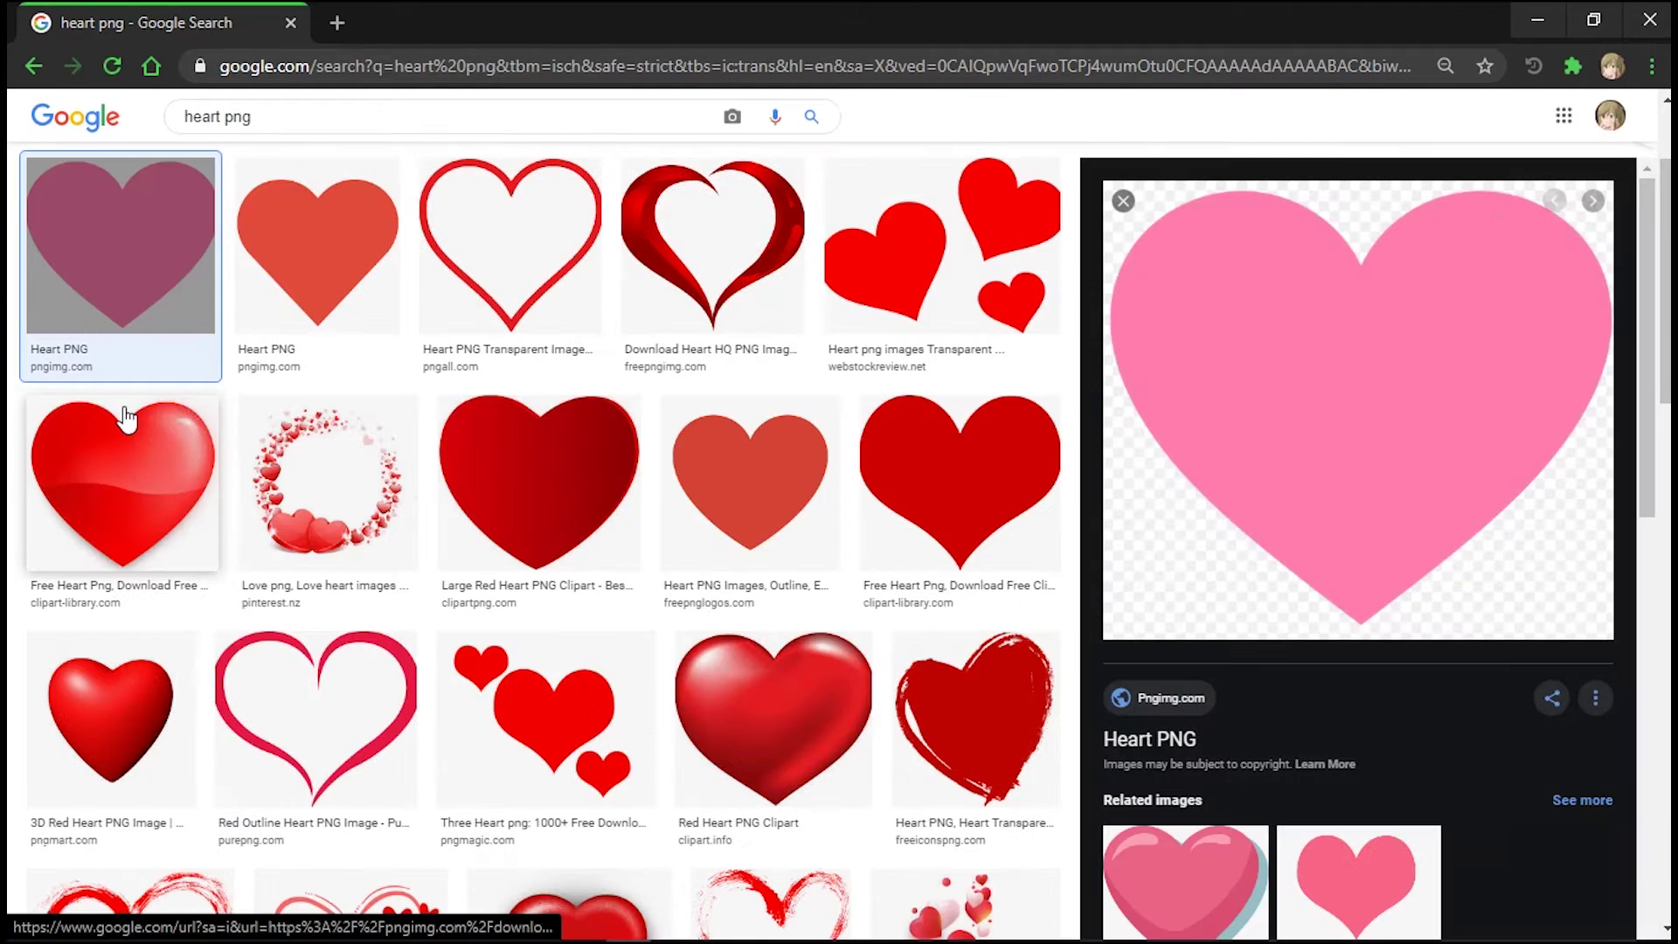
{"action": "right_click", "coordinate": [1245, 391]}
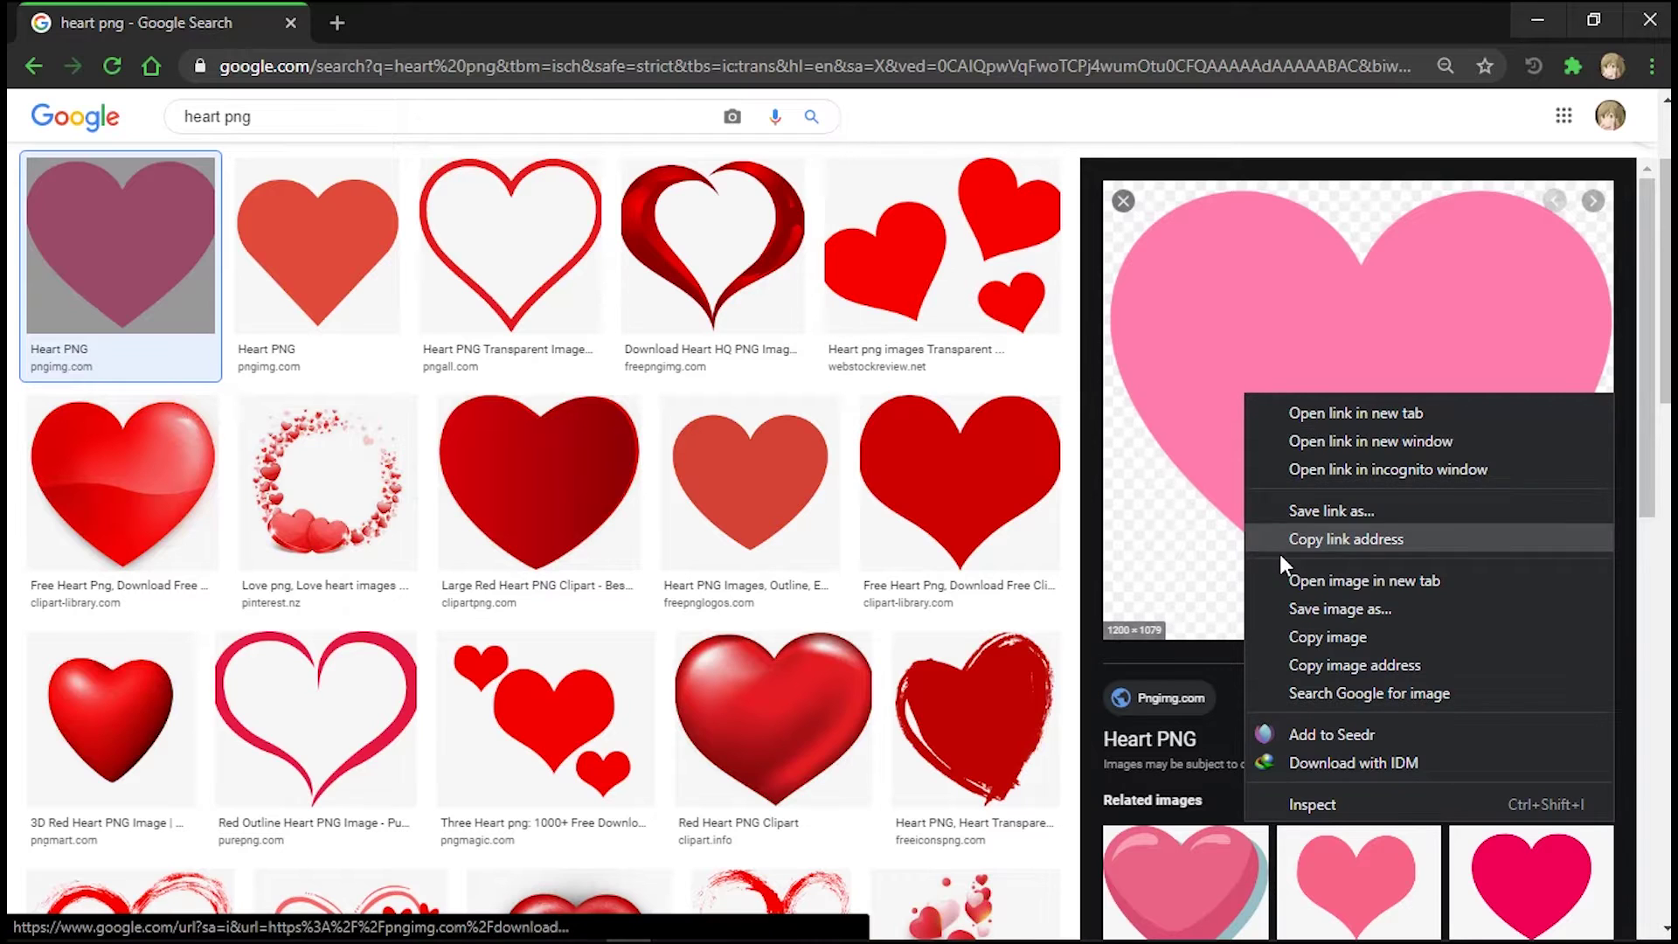
{"action": "left_click", "coordinate": [1287, 581]}
{"action": "key", "text": "ctrl+Tab"}
- Save the full-size heart image to disk as heart_PNG51183.png
{"action": "right_click", "coordinate": [835, 339]}
{"action": "left_click", "coordinate": [855, 381]}
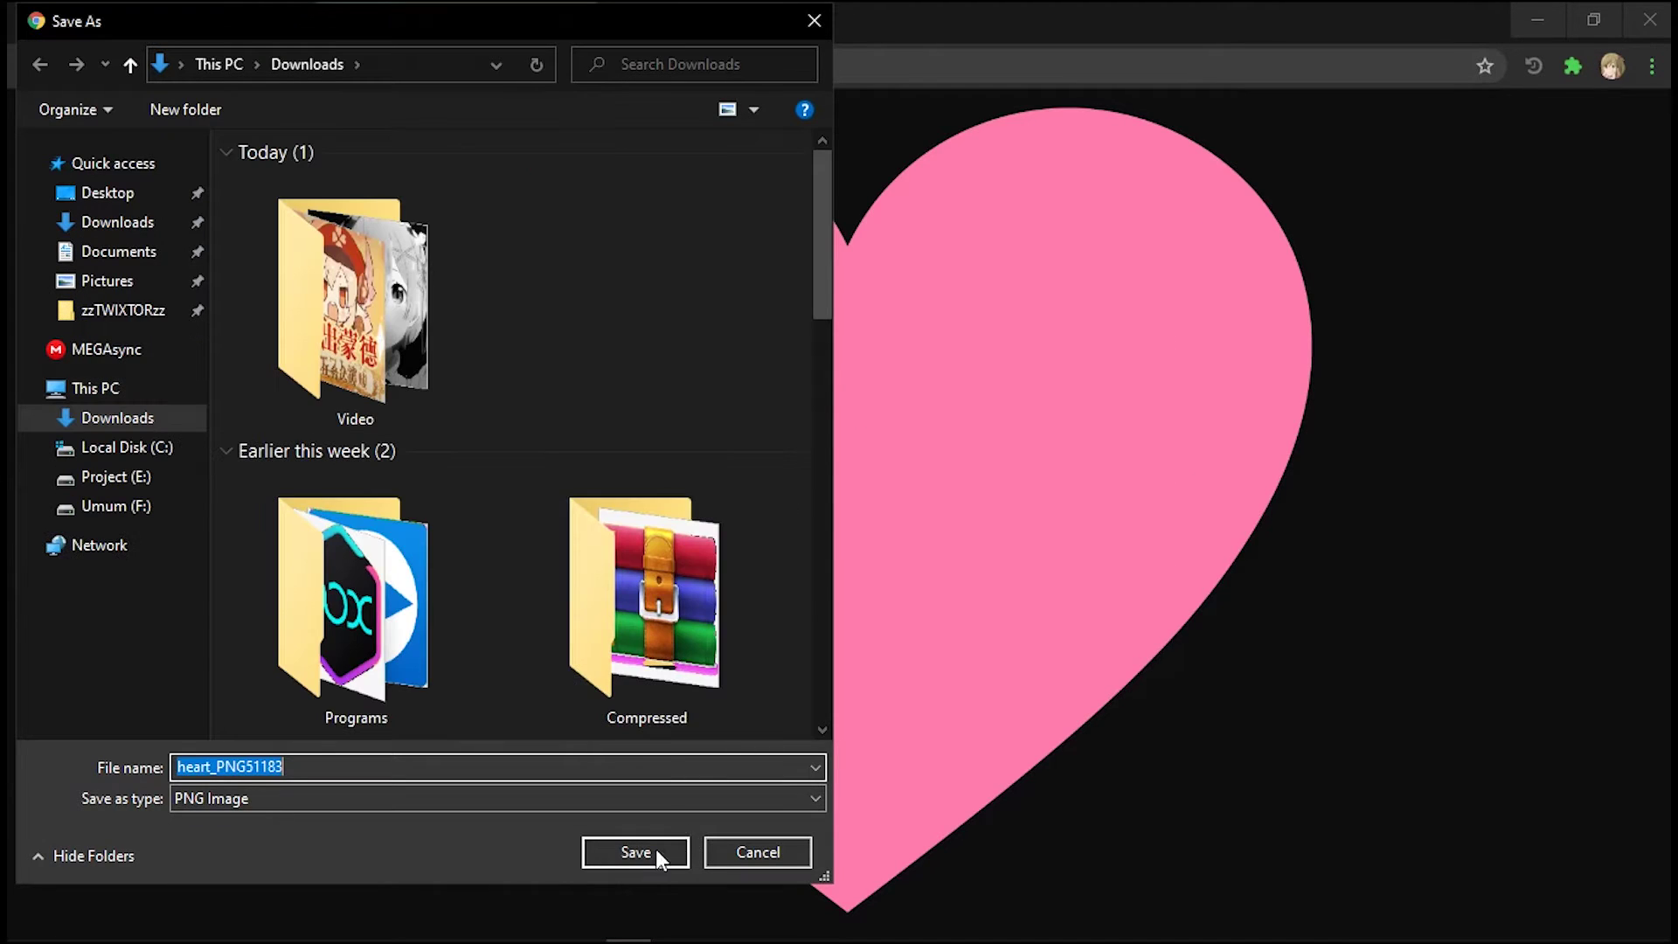
{"action": "left_click", "coordinate": [656, 851]}
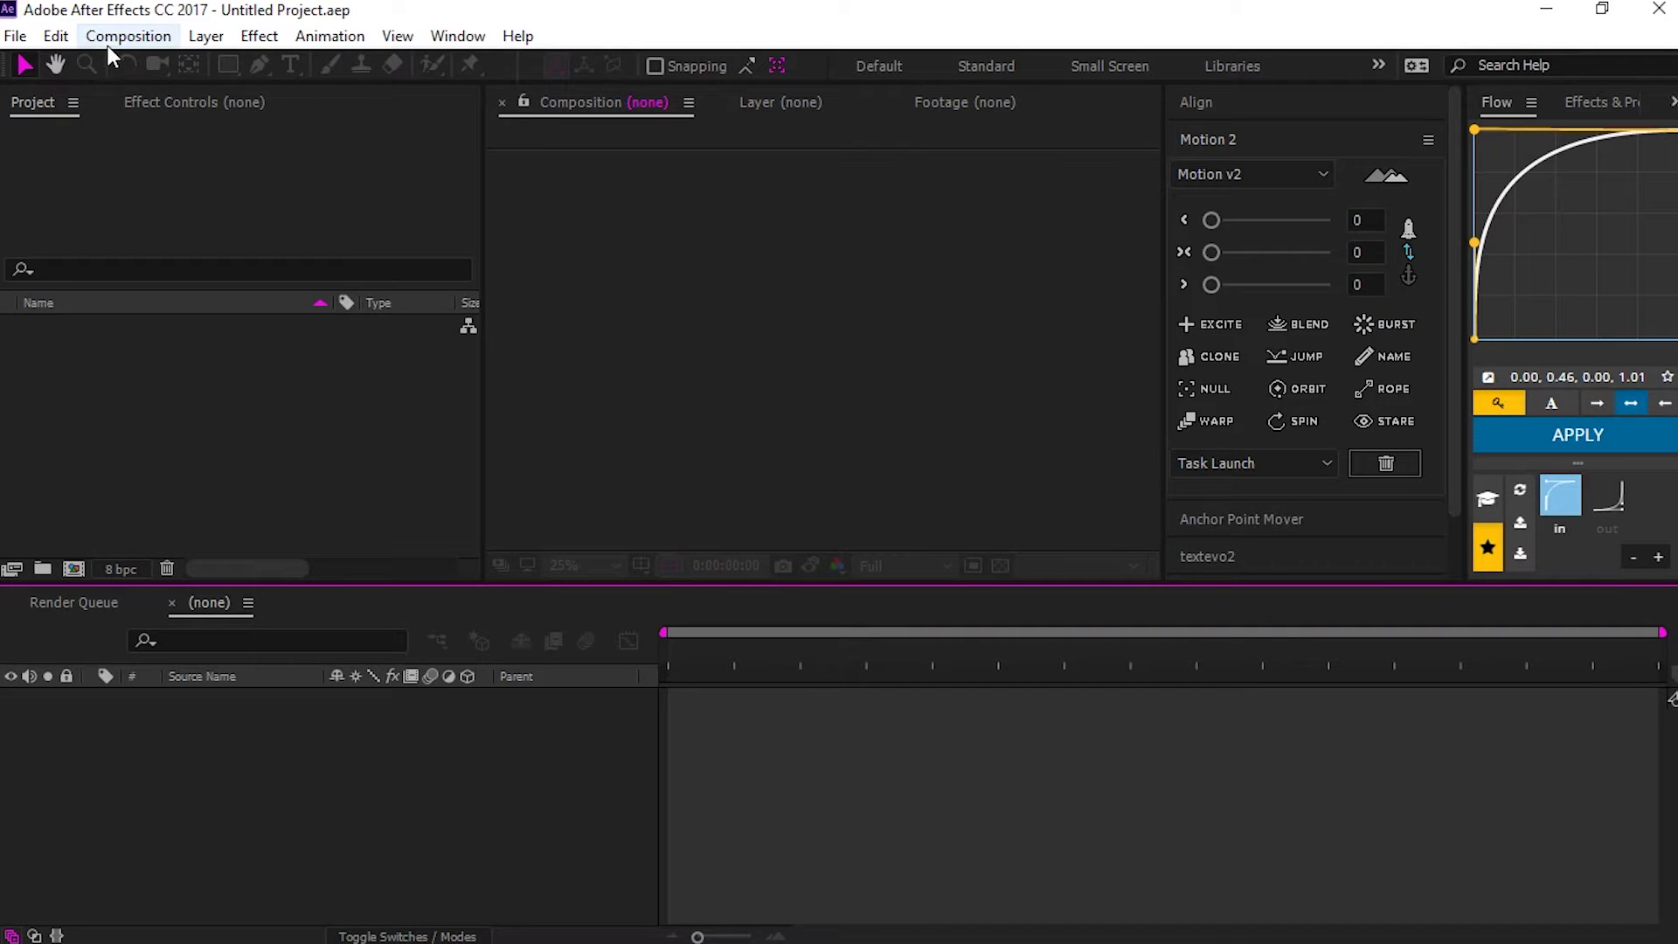
- Create a composition named PARTICULA LOVE at 1280×720, 30 fps, 10 seconds long
{"action": "left_click", "coordinate": [123, 36]}
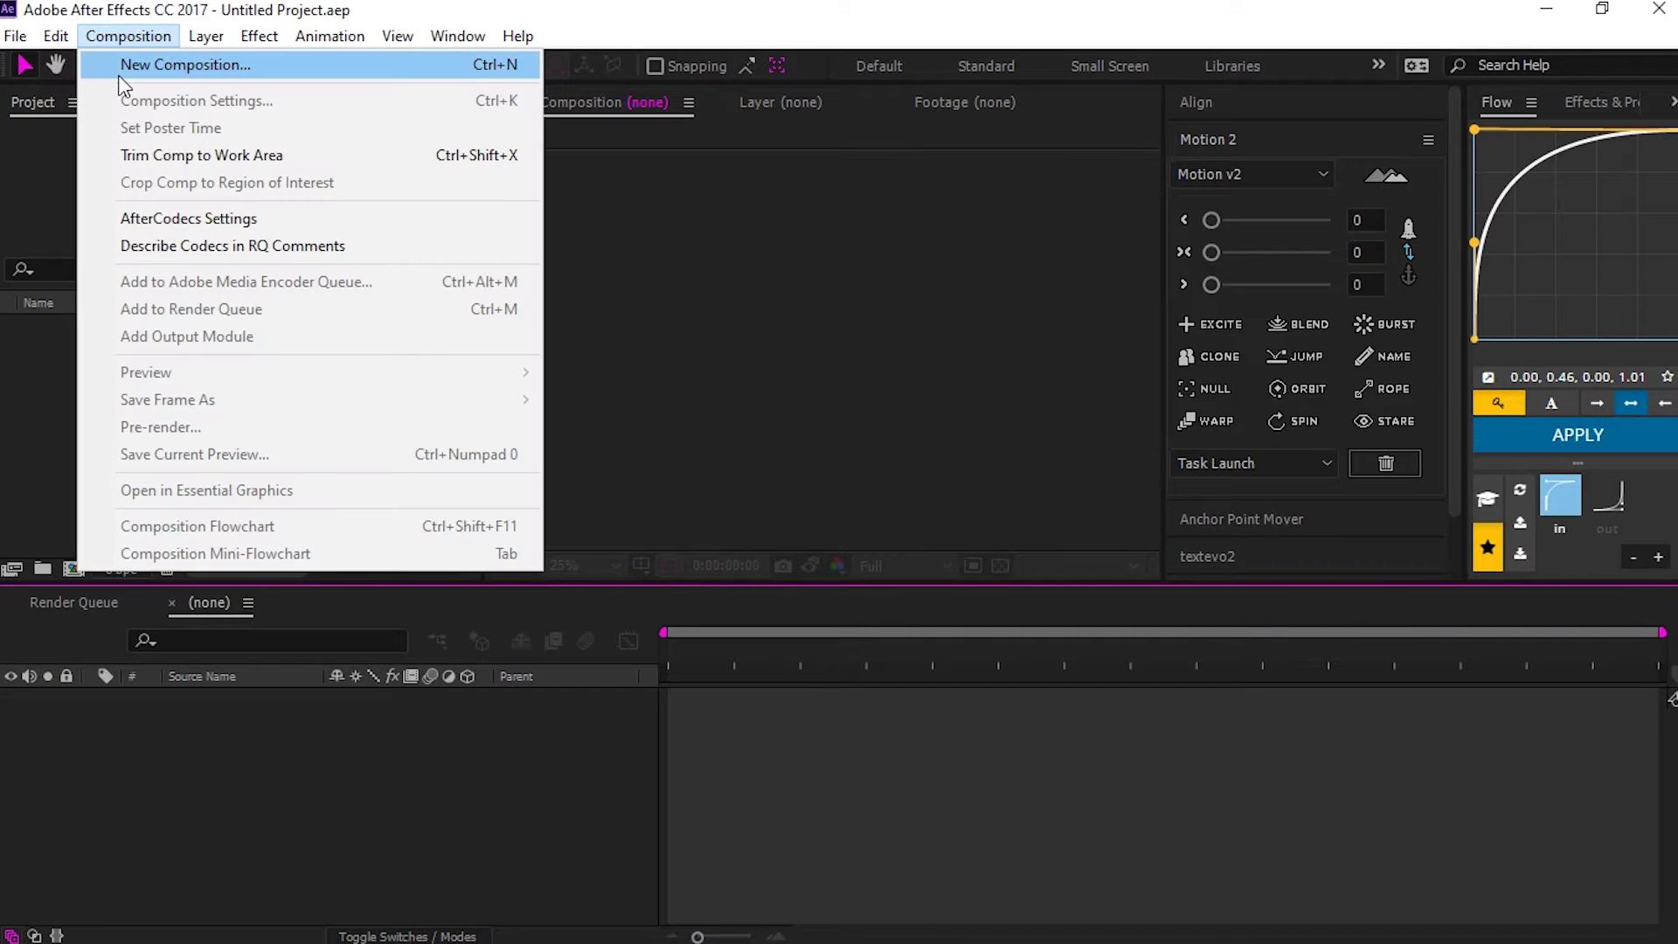
{"action": "left_click", "coordinate": [122, 73]}
{"action": "type", "text": "PARTU"}
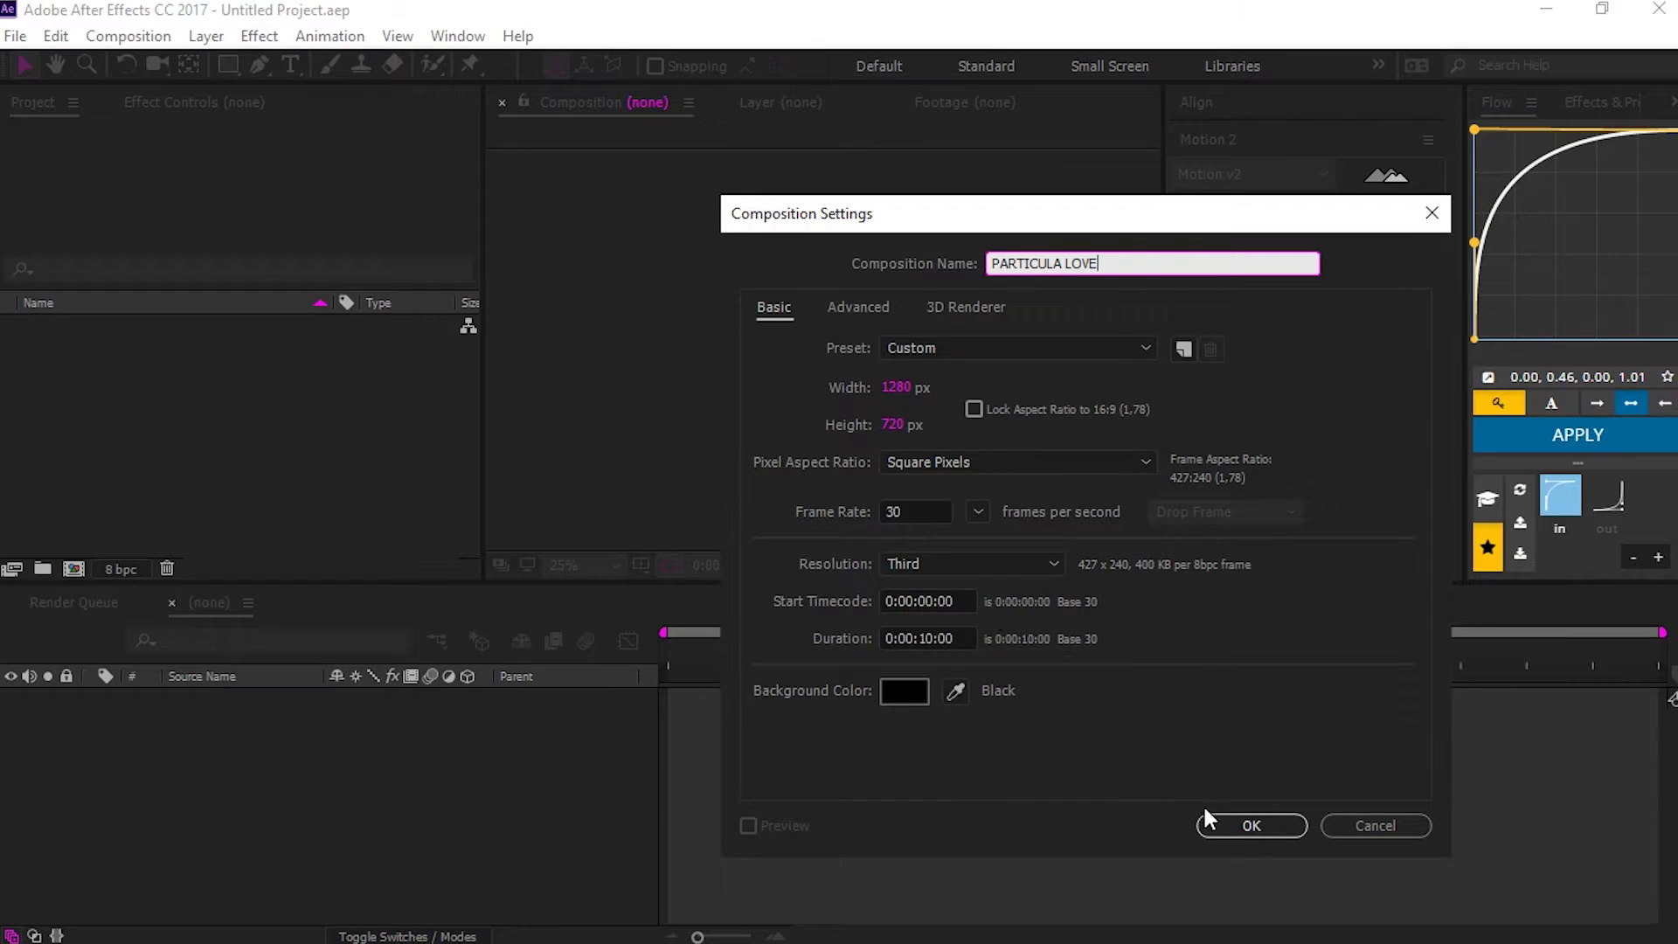
{"action": "left_click", "coordinate": [1258, 822]}
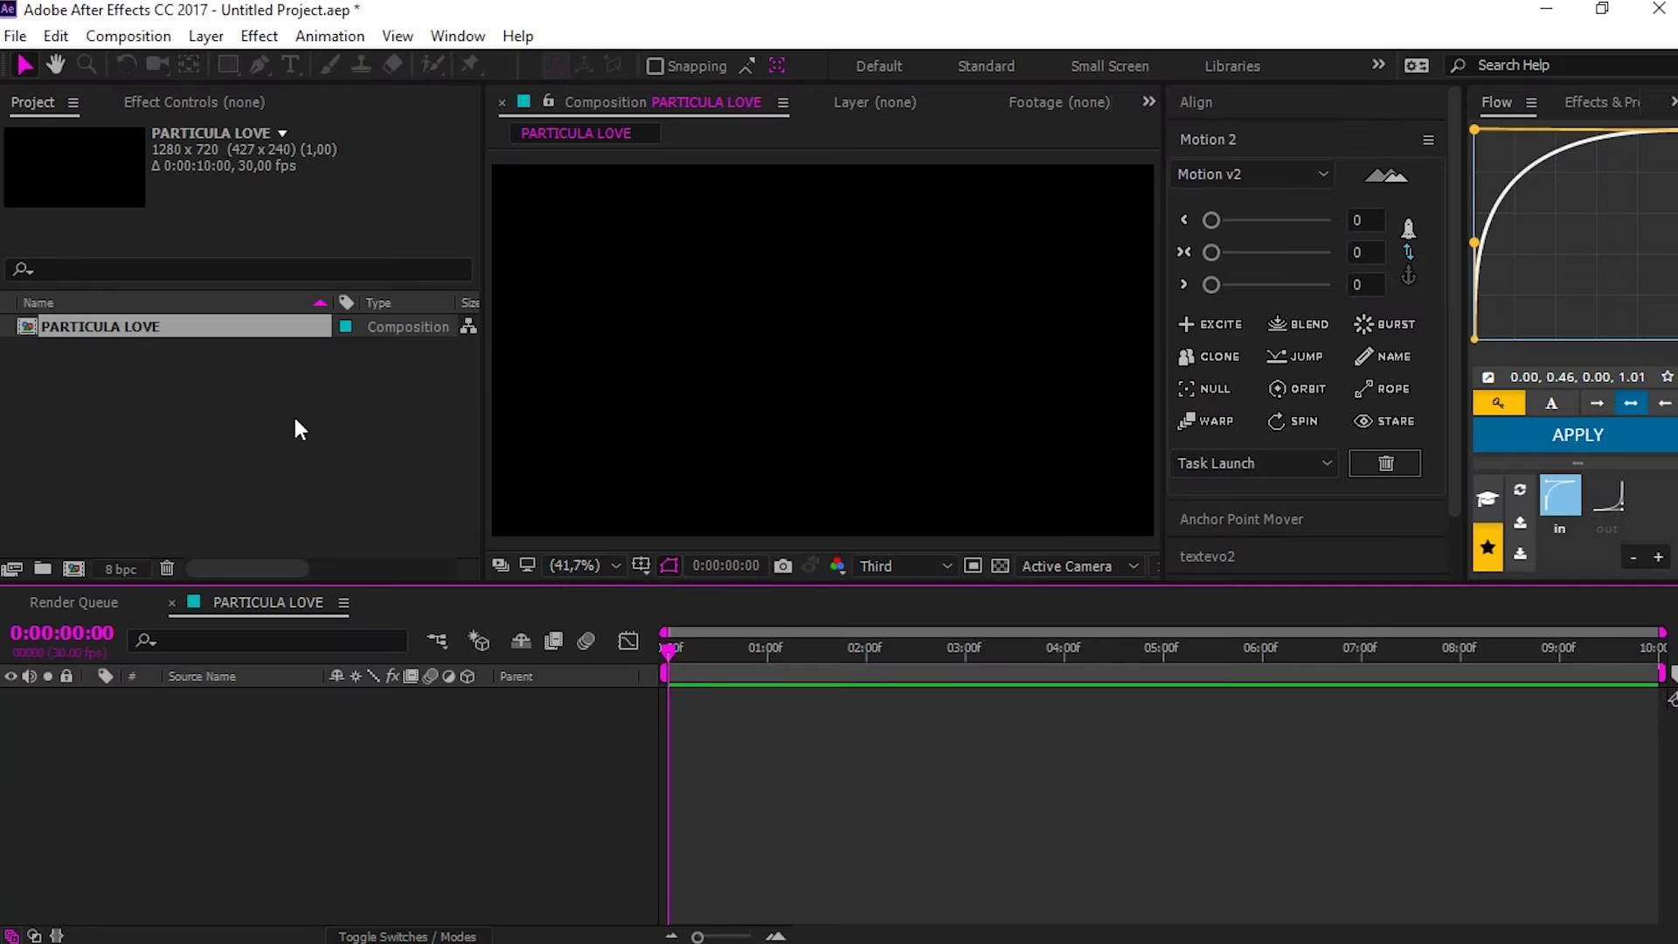
- Import heart_PNG51183.png from the Downloads folder into the project
{"action": "right_click", "coordinate": [295, 418]}
{"action": "mouse_move", "coordinate": [550, 552]}
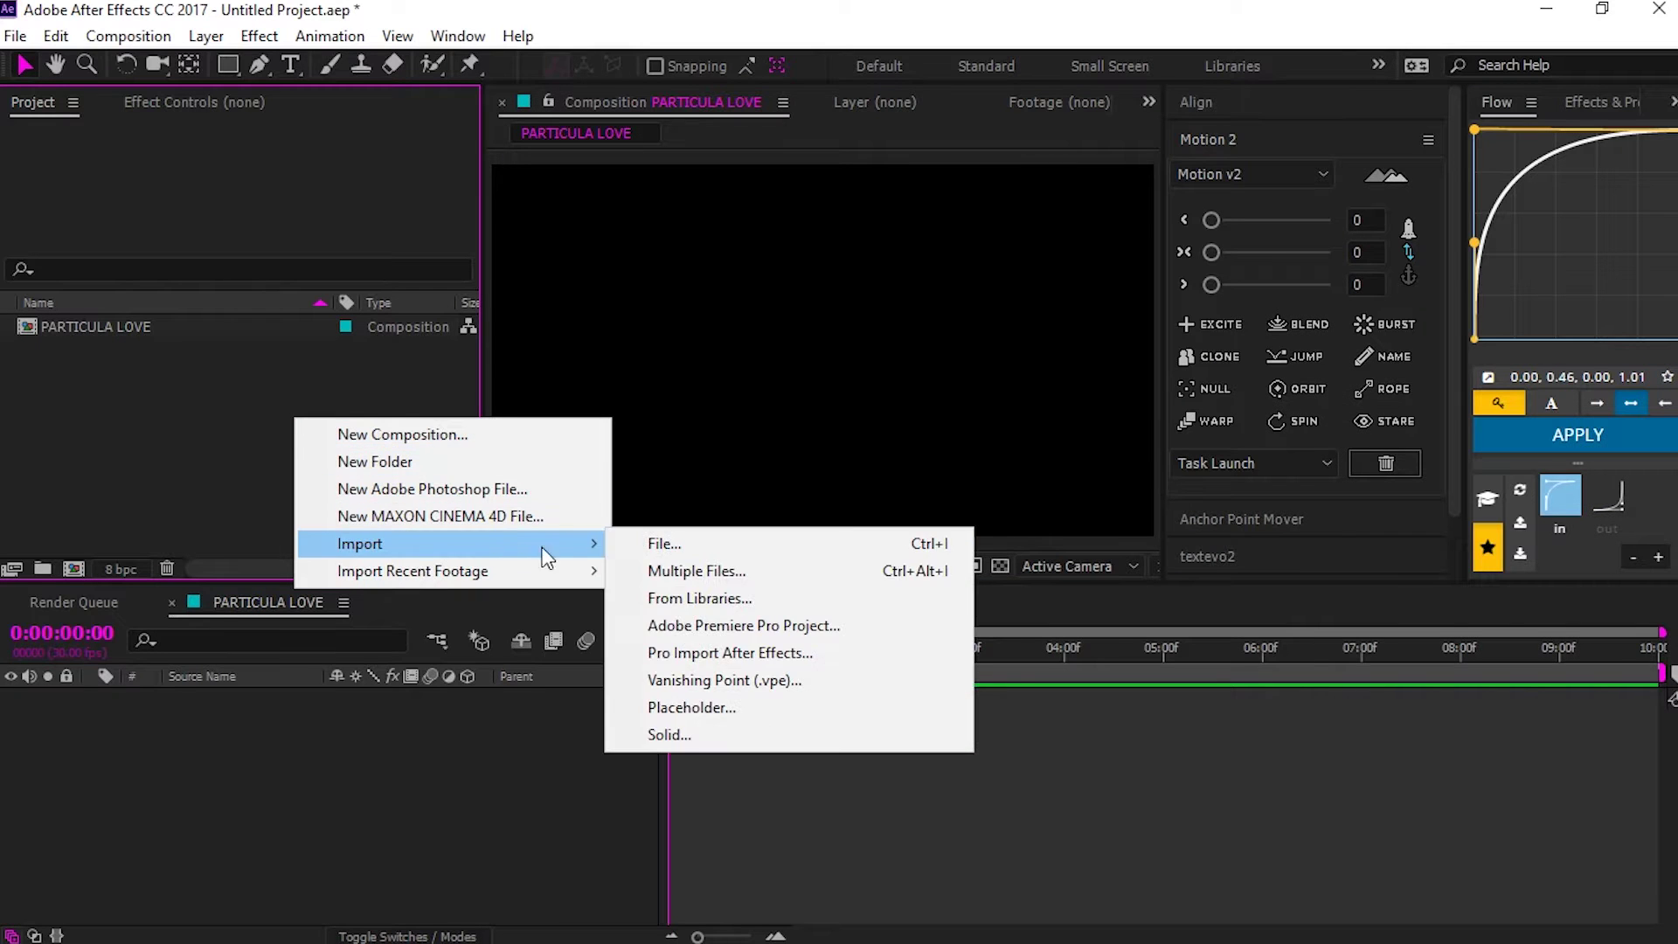
{"action": "left_click", "coordinate": [630, 543]}
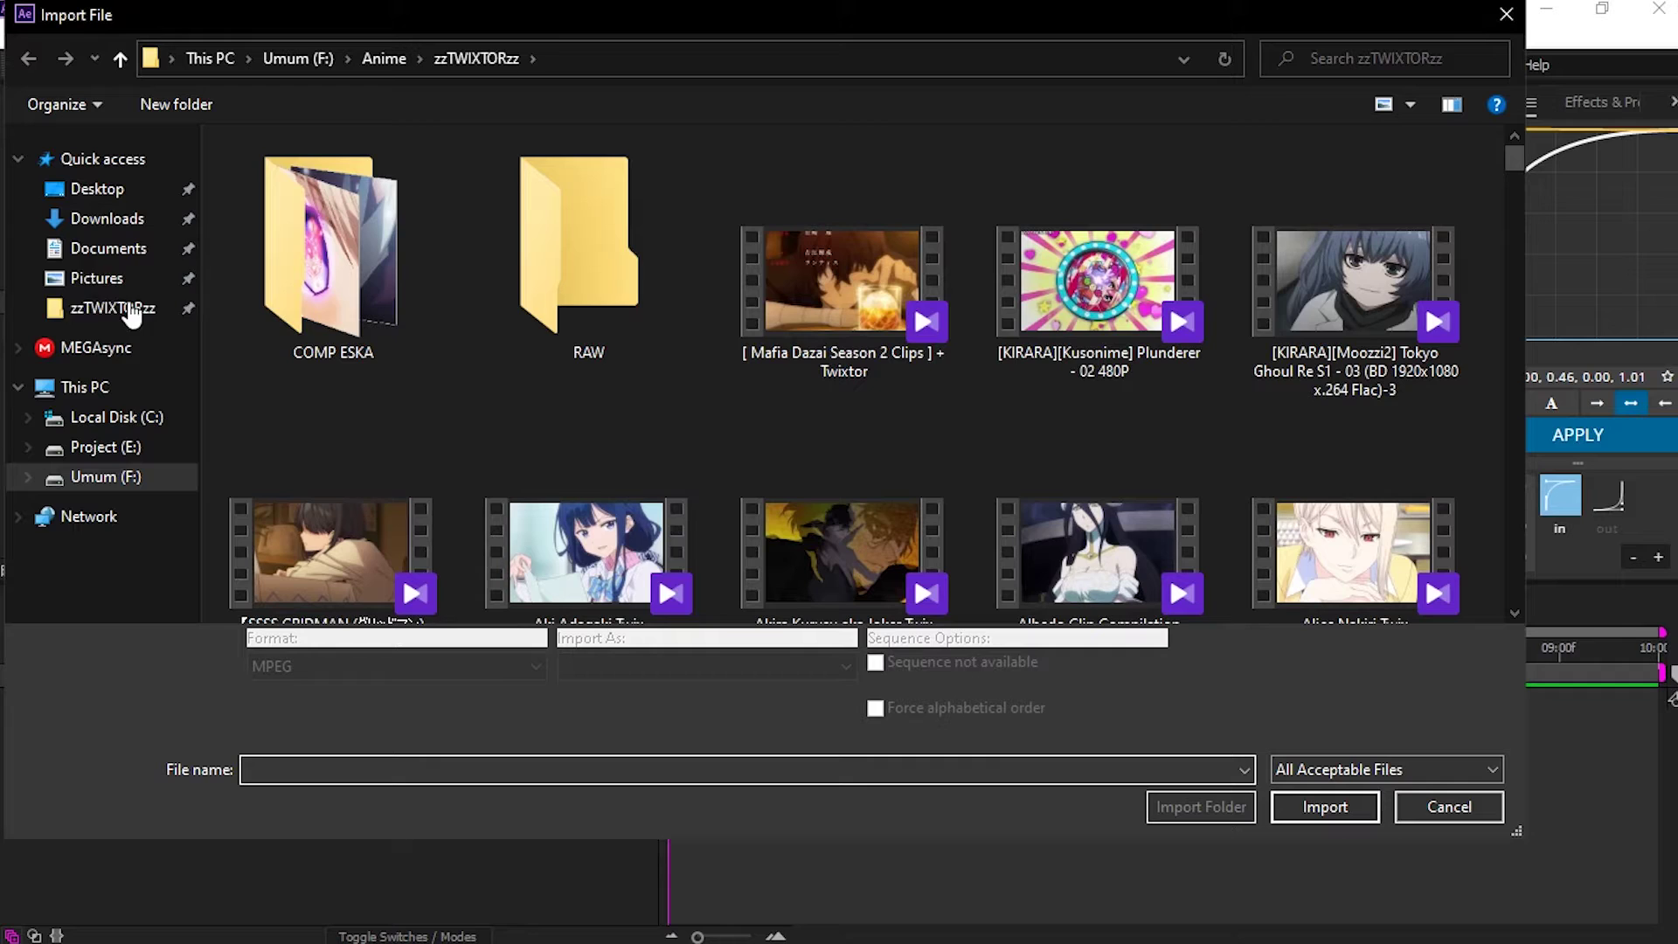
{"action": "left_click", "coordinate": [118, 226]}
{"action": "double_click", "coordinate": [275, 294]}
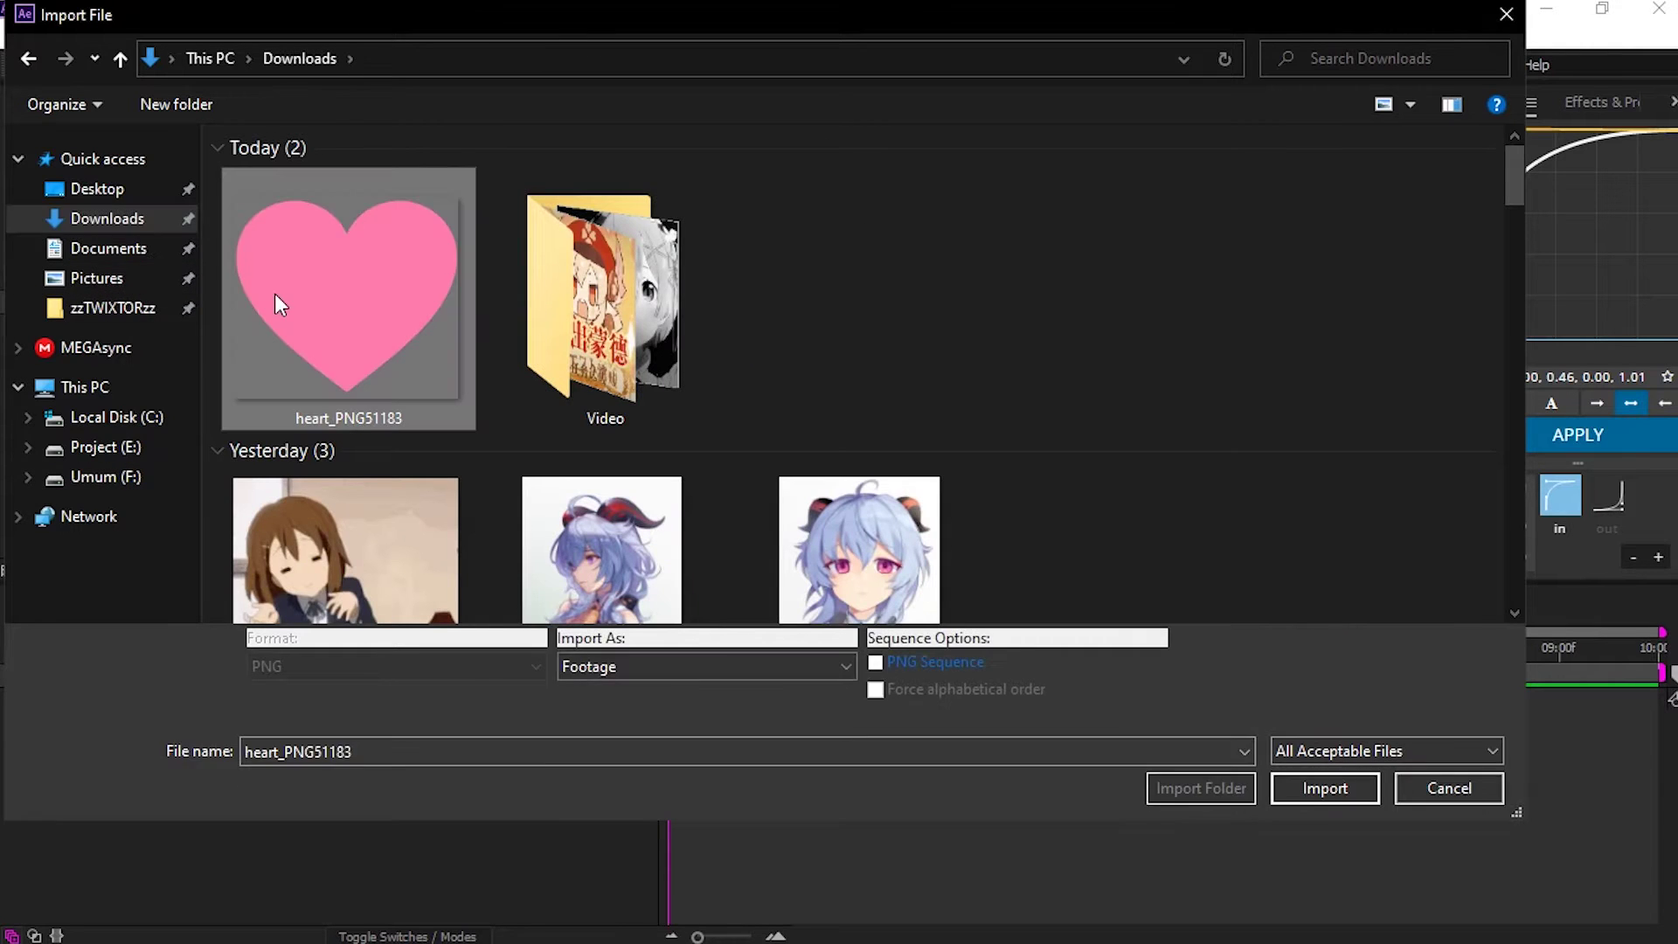
- Place the heart image in PARTICULA LOVE as a layer scaled to 64%
{"action": "left_click_drag", "start_coordinate": [262, 327], "coordinate": [389, 791]}
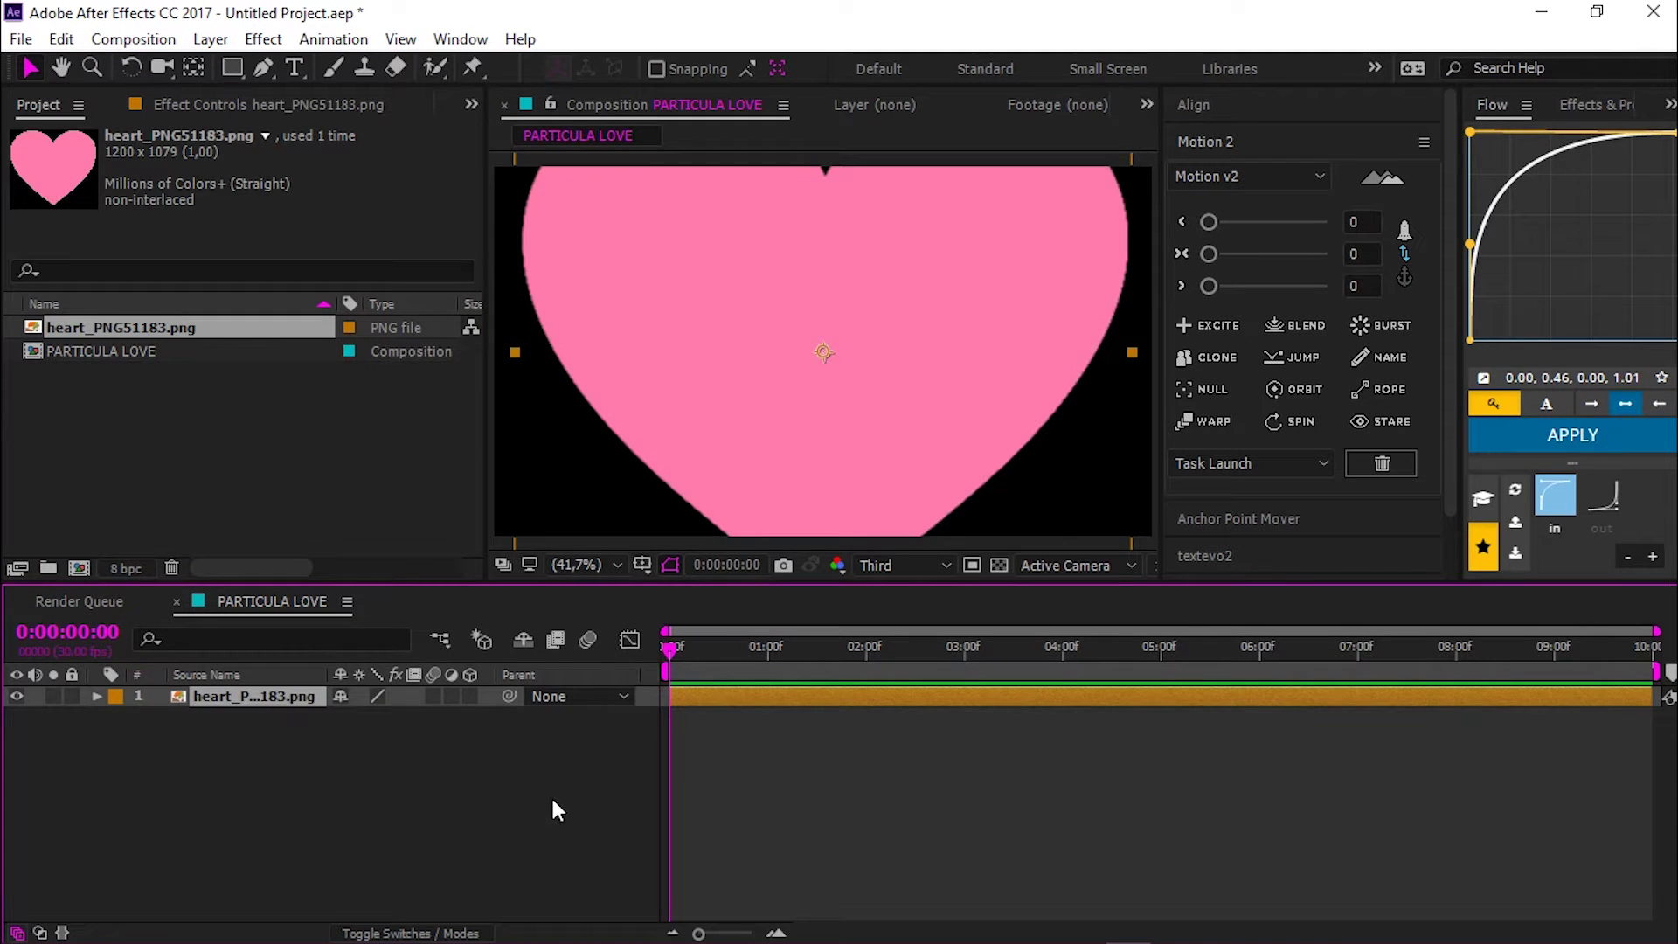
{"action": "key", "text": "s"}
{"action": "left_click_drag", "start_coordinate": [396, 722], "coordinate": [365, 722]}
{"action": "left_click", "coordinate": [384, 829]}
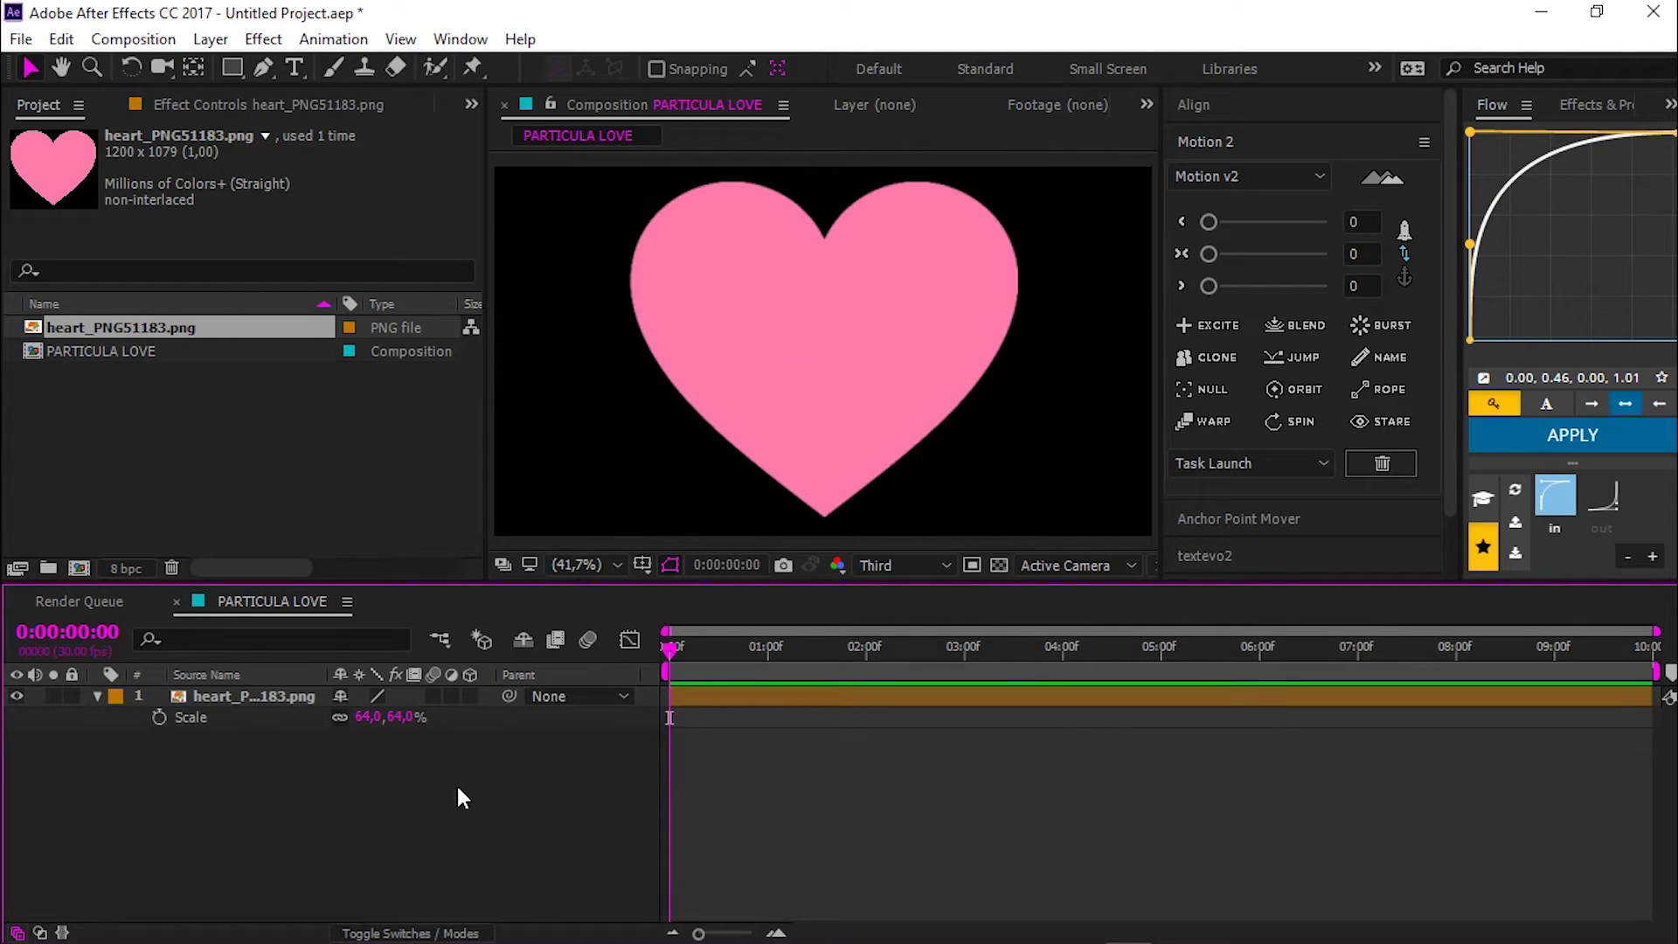
- Pre-compose the heart layer into a new composition named TEXTURE and open it
{"action": "right_click", "coordinate": [283, 698]}
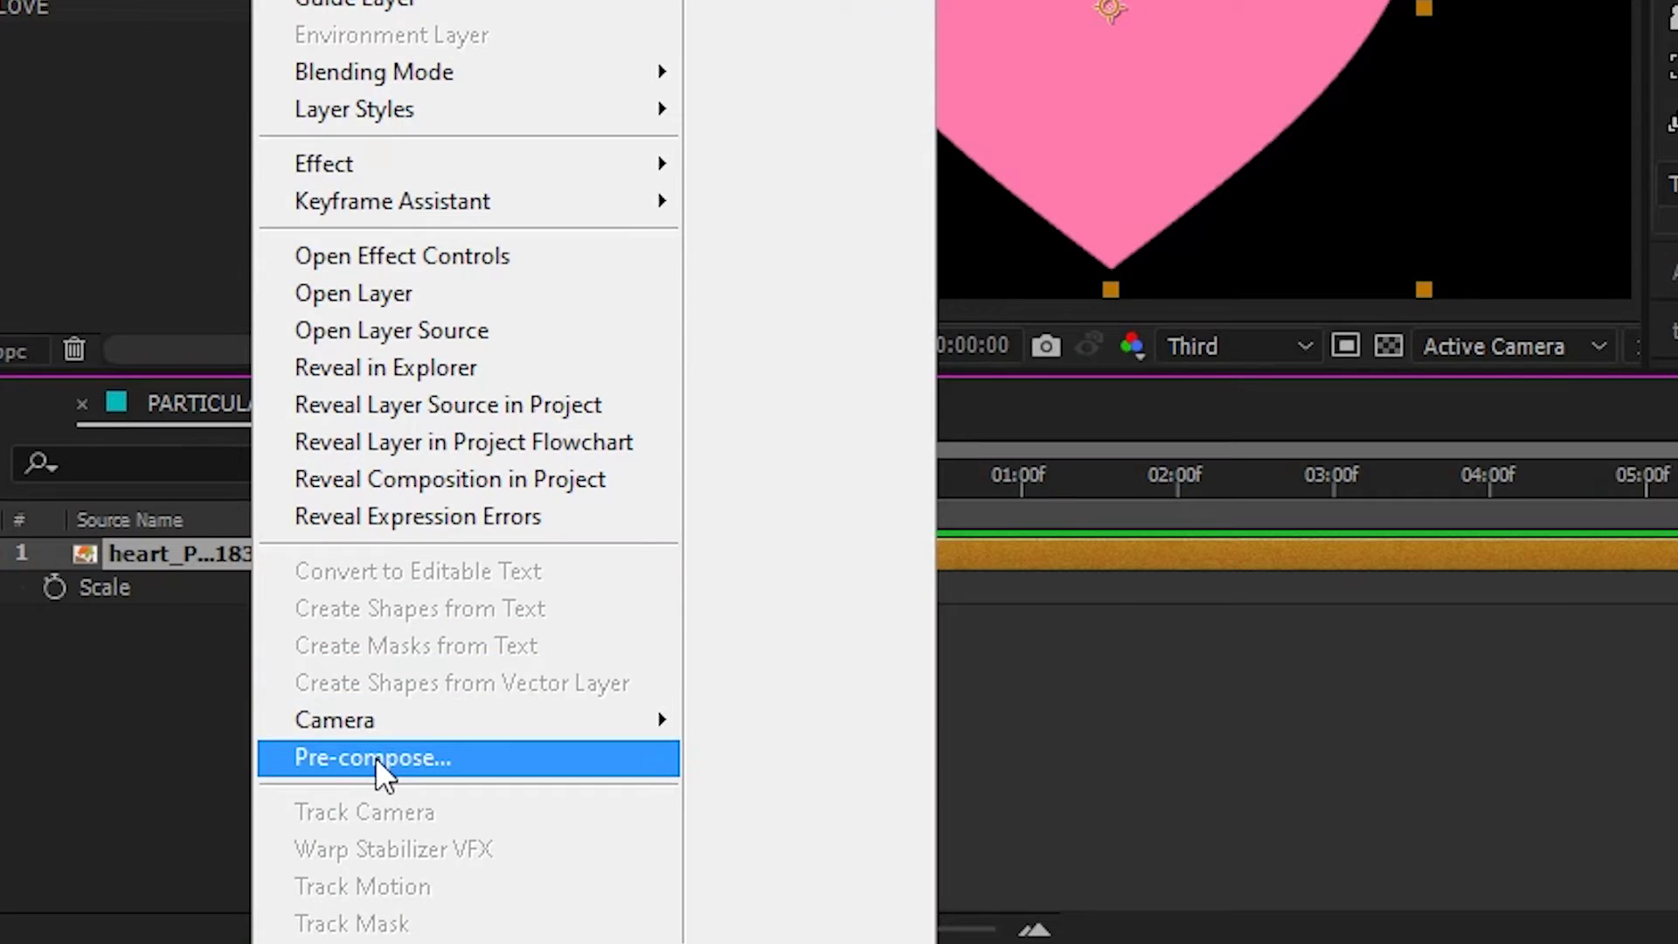
{"action": "left_click", "coordinate": [375, 757]}
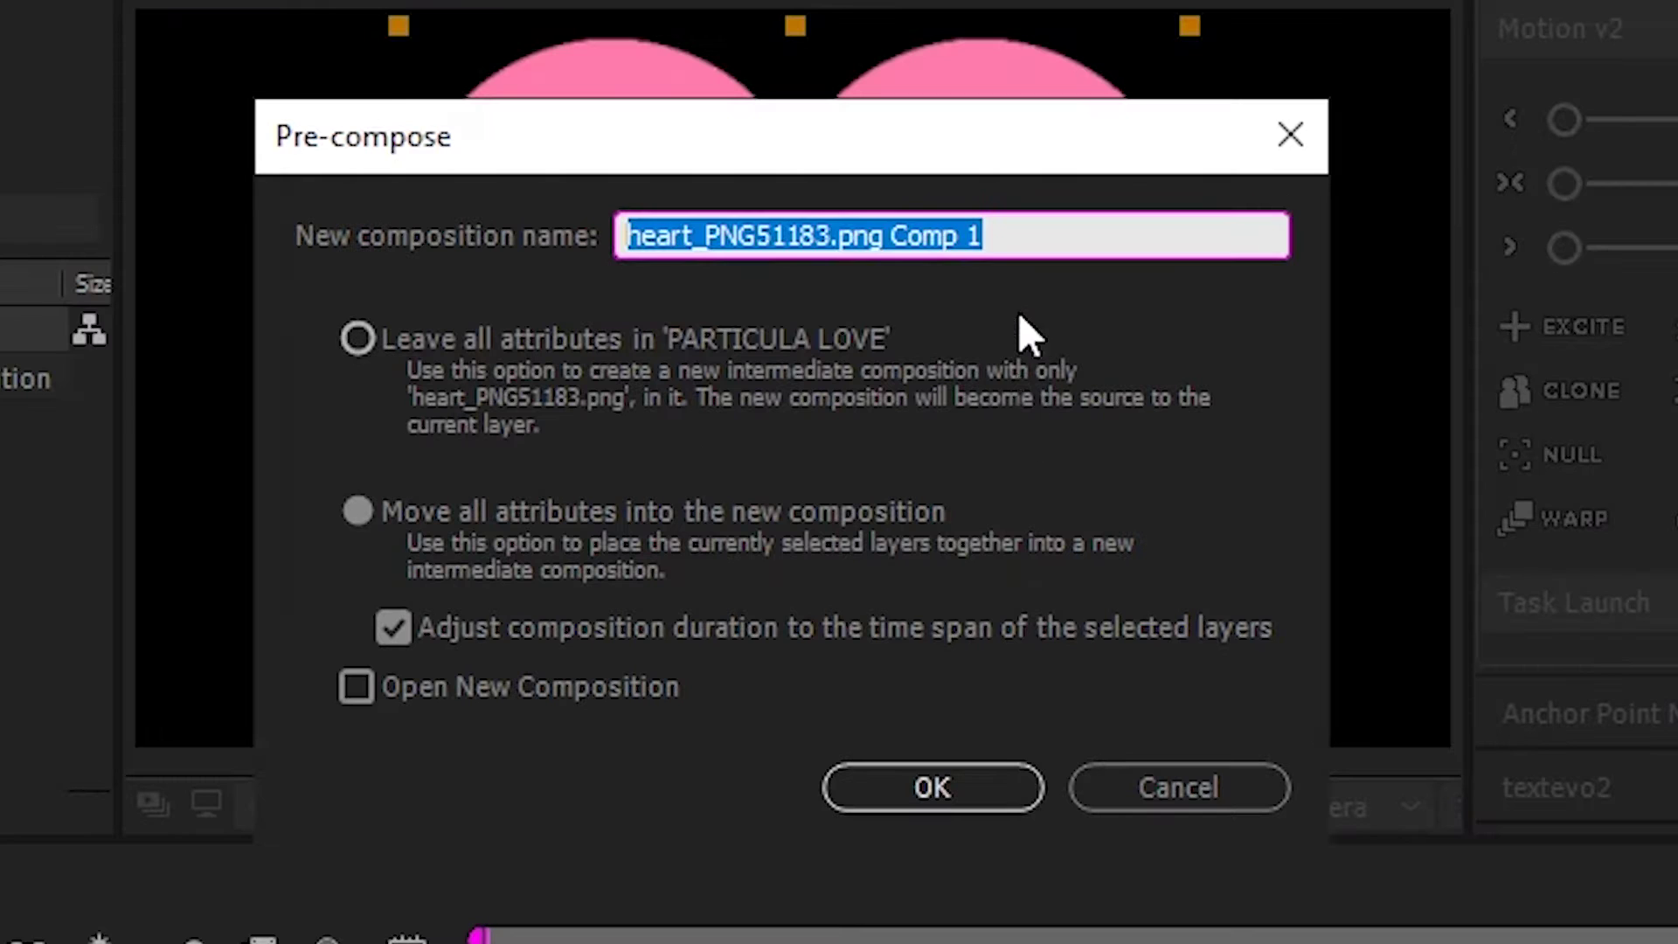
{"action": "type", "text": "TEXTU"}
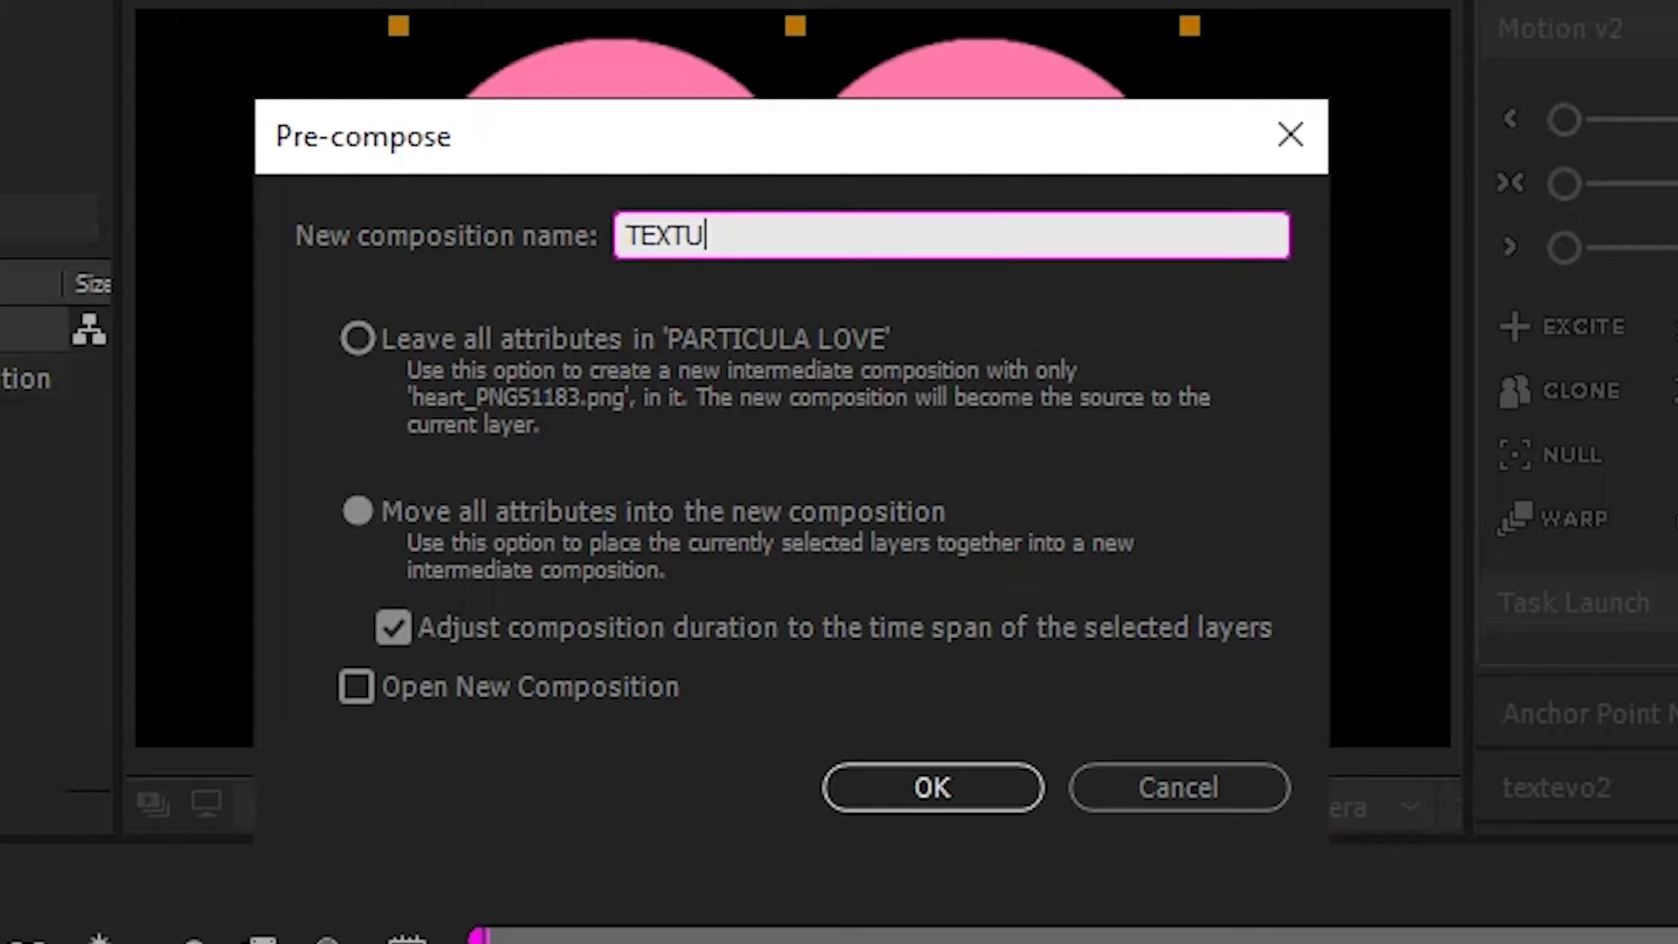
{"action": "type", "text": "RE"}
{"action": "key", "text": "Return"}
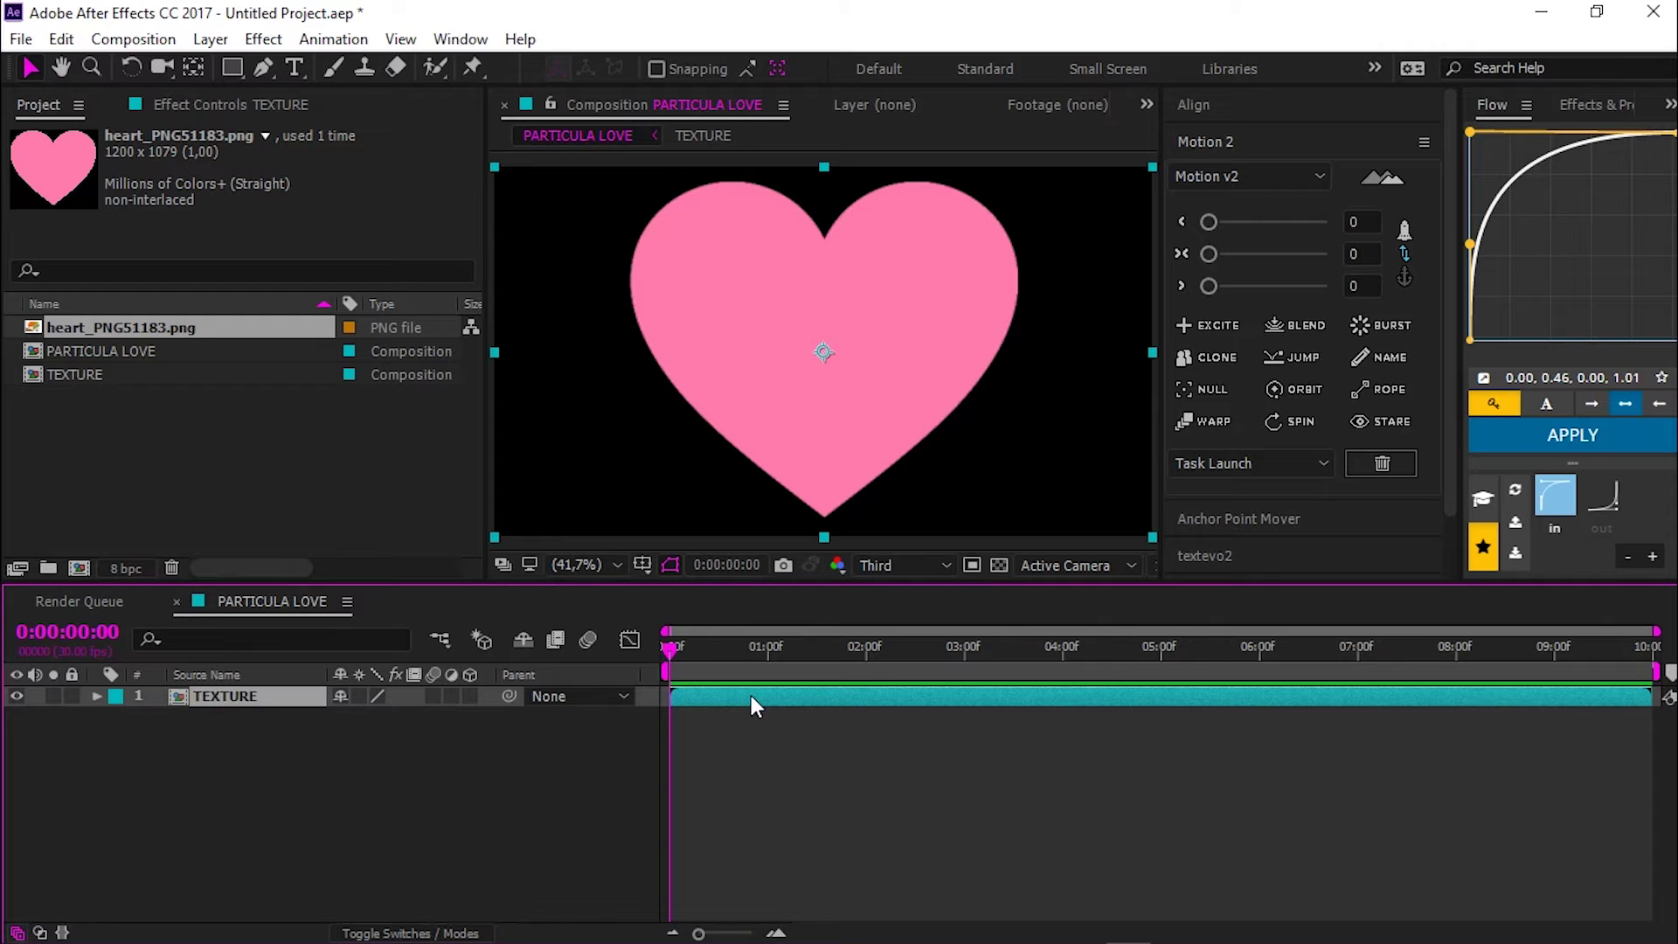
{"action": "double_click", "coordinate": [752, 695]}
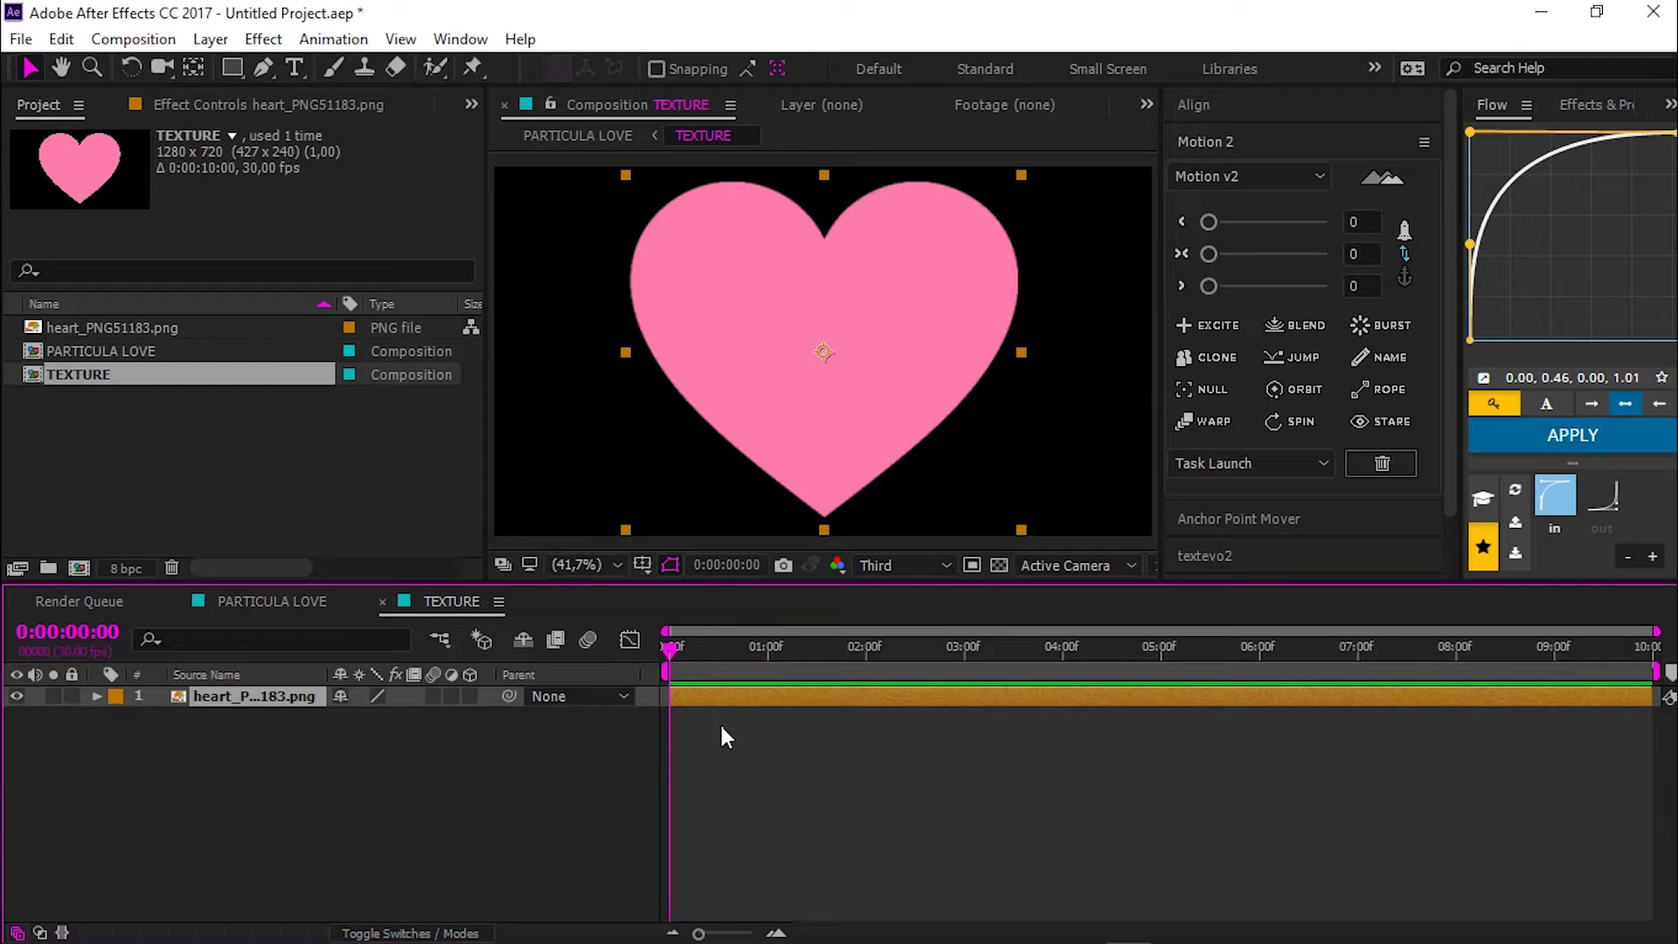
- Set TEXTURE to 300×300 px and 5 frames long, then split the heart layer at frame 2
{"action": "left_click", "coordinate": [497, 603]}
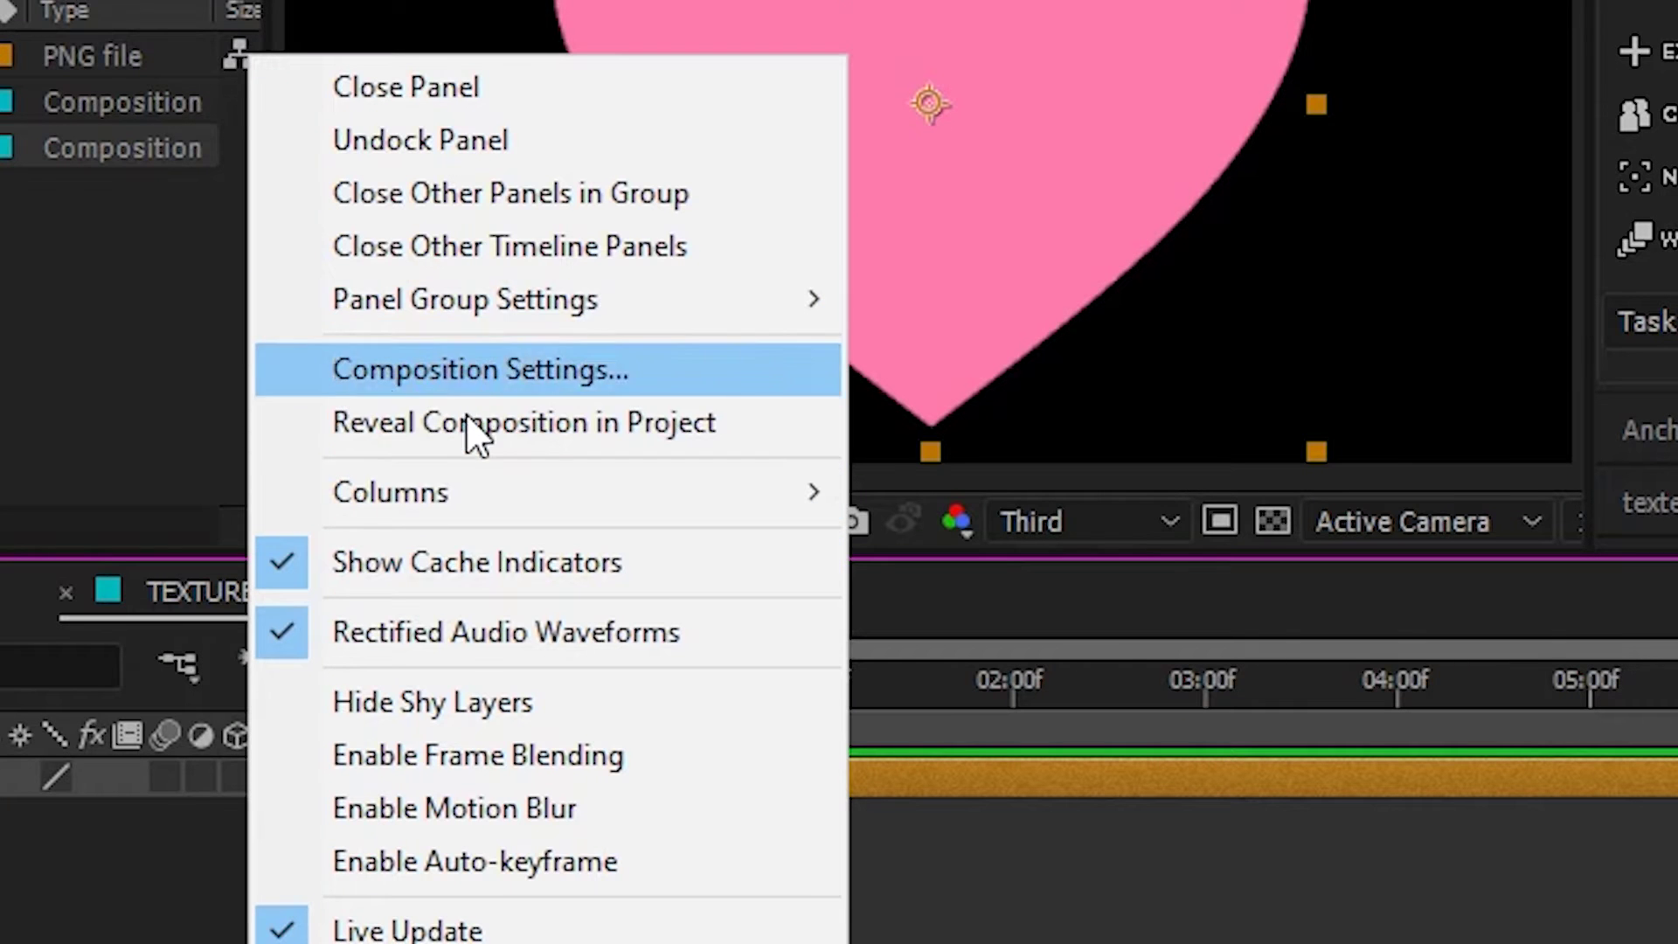
{"action": "left_click", "coordinate": [581, 491]}
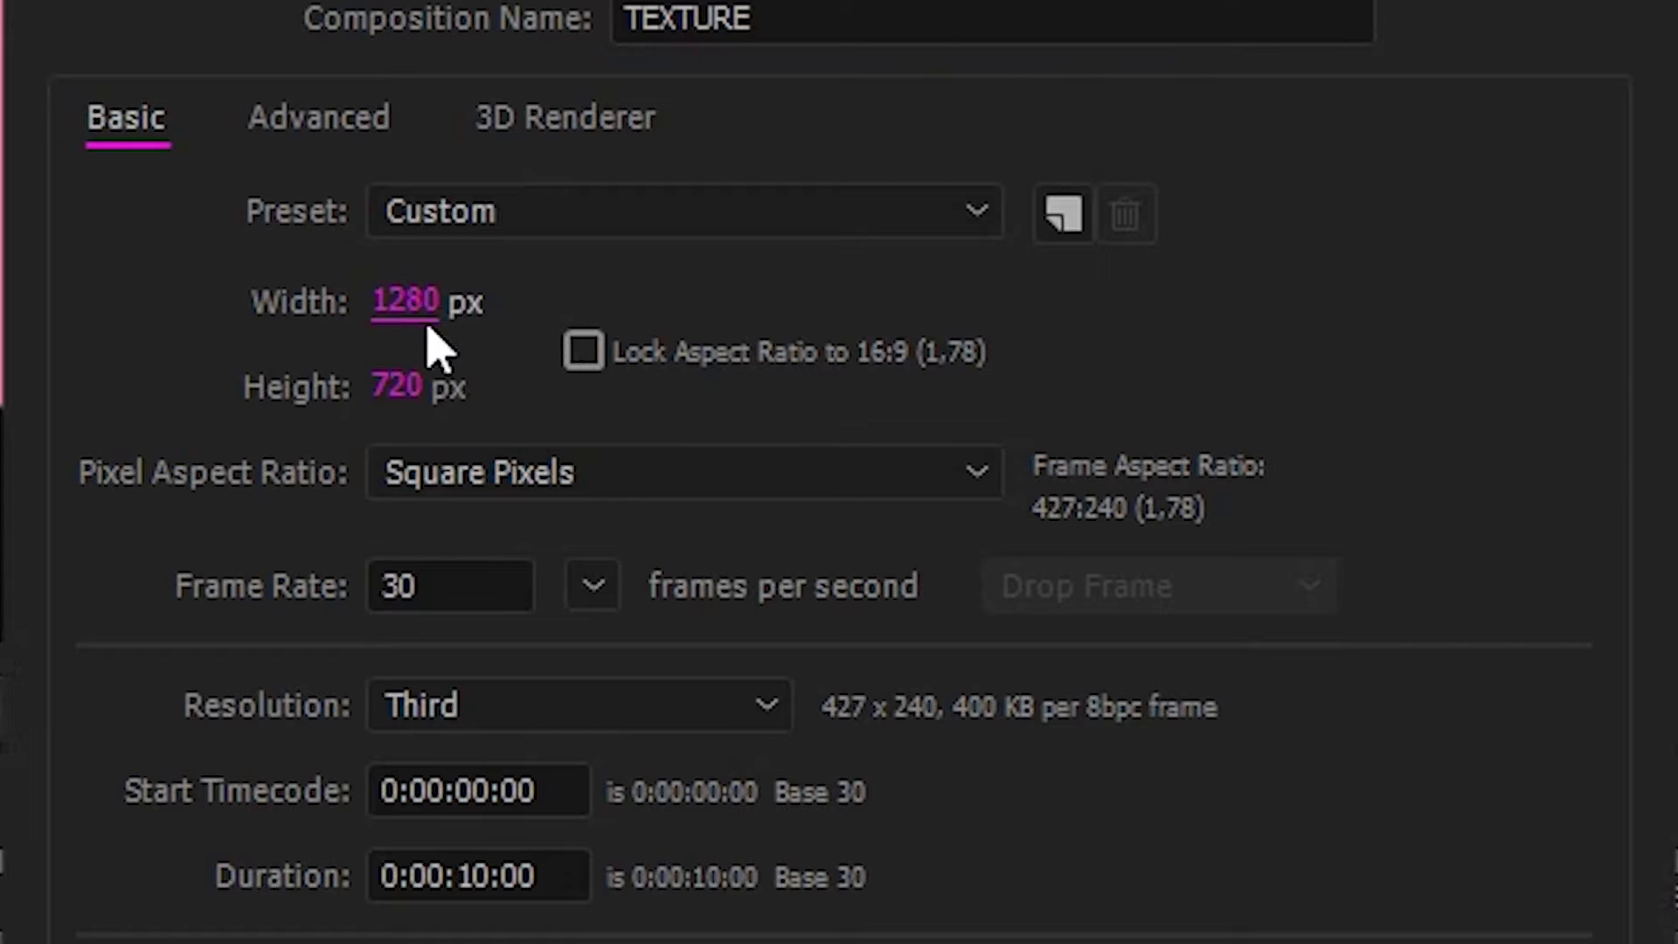
{"action": "left_click", "coordinate": [900, 393]}
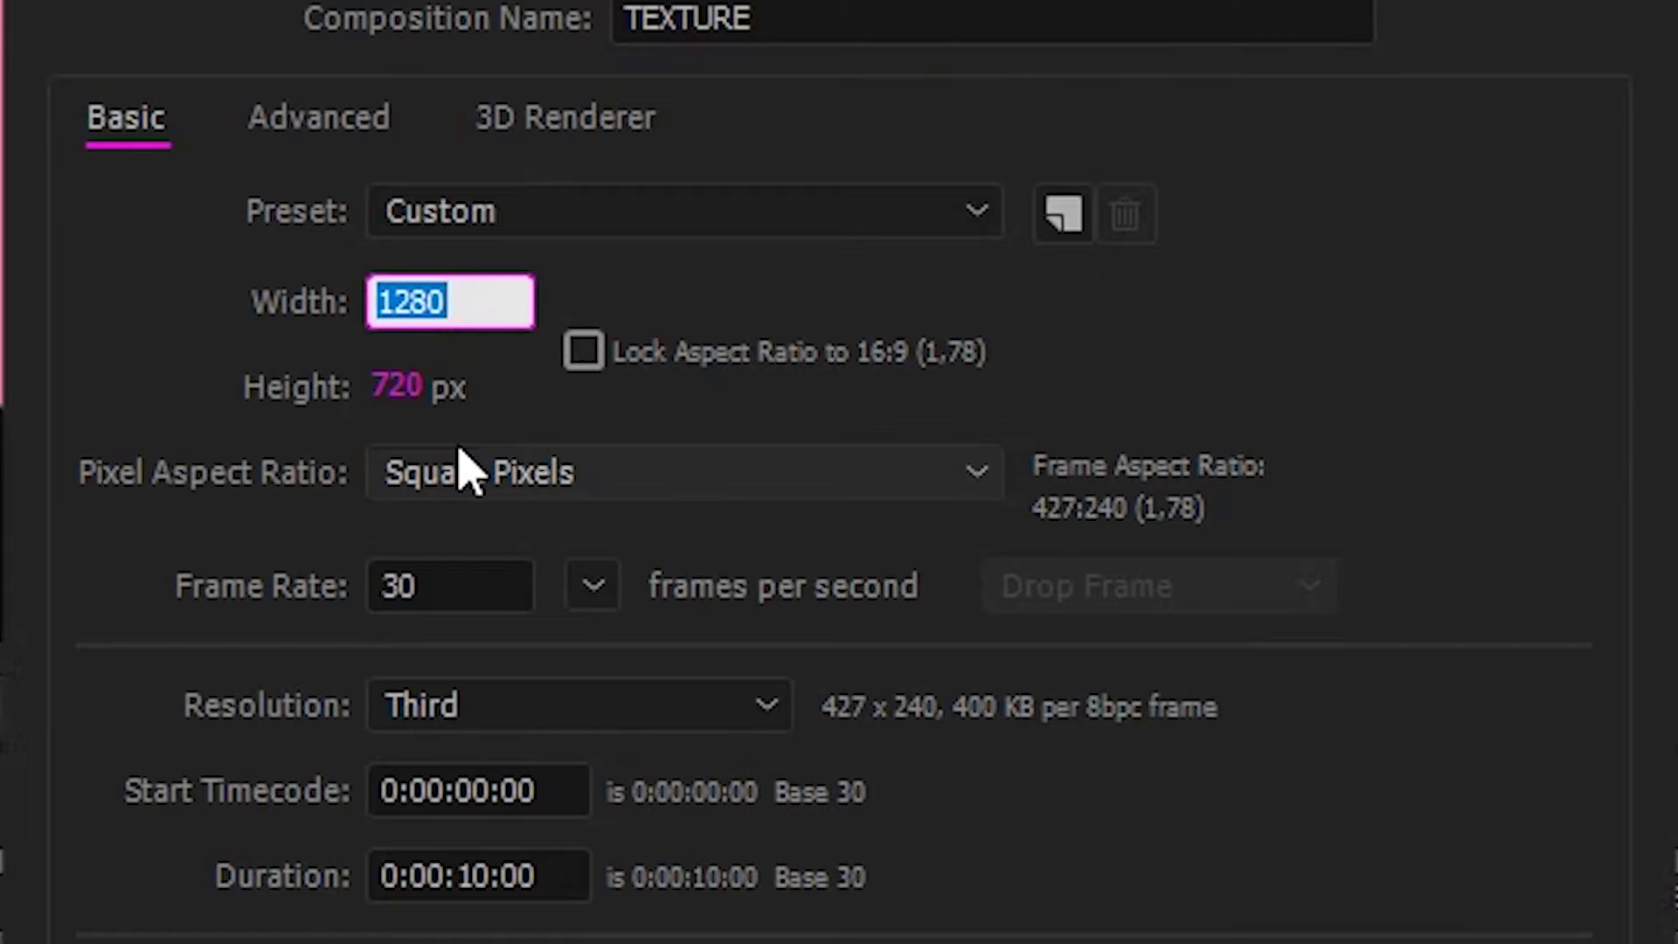
{"action": "type", "text": "300"}
{"action": "left_click", "coordinate": [395, 384]}
{"action": "type", "text": "300"}
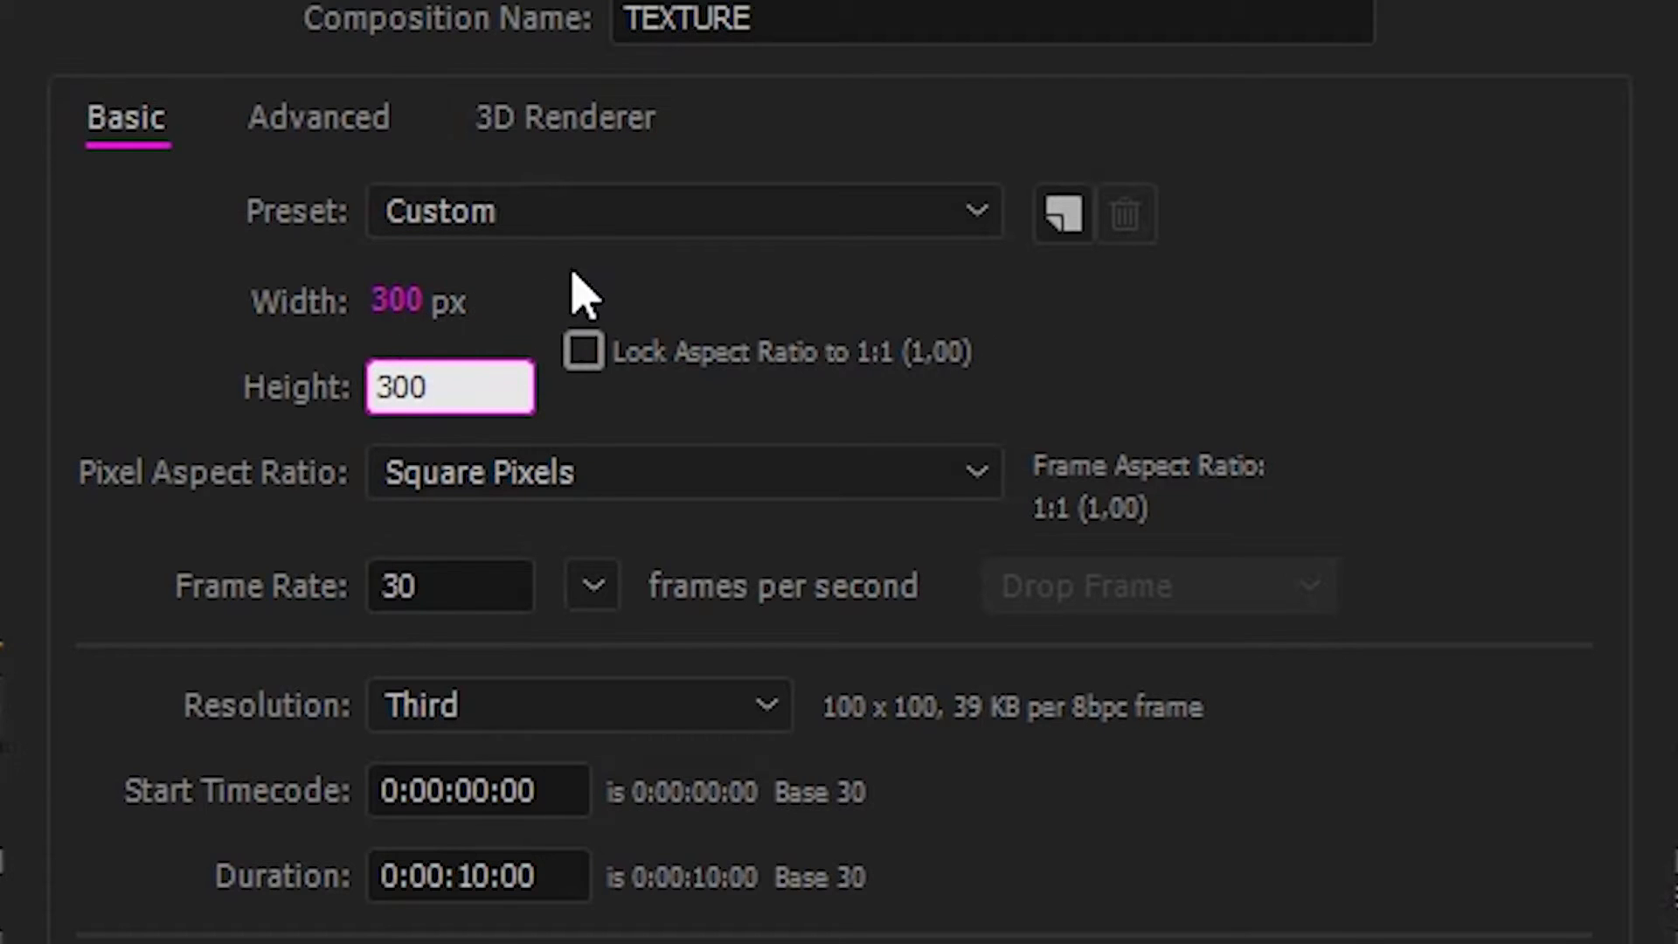
{"action": "left_click", "coordinate": [582, 302]}
{"action": "left_click", "coordinate": [473, 874]}
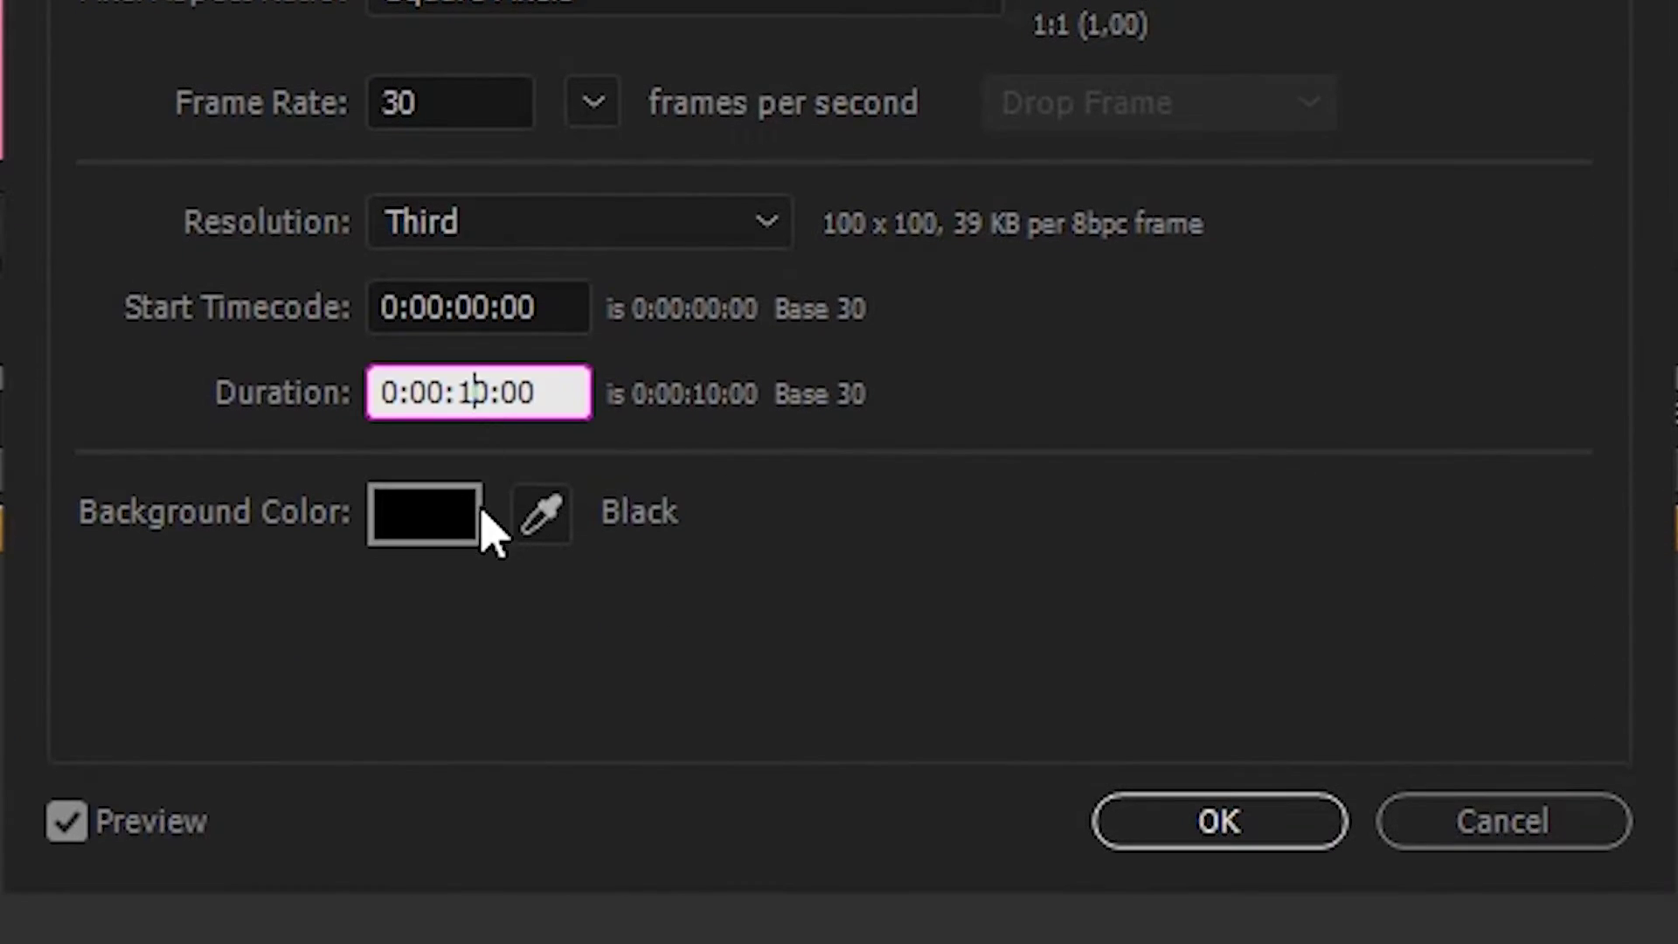
{"action": "key", "text": "BackSpace"}
{"action": "type", "text": "5"}
{"action": "key", "text": "Return"}
{"action": "left_click_drag", "start_coordinate": [948, 652], "coordinate": [914, 667]}
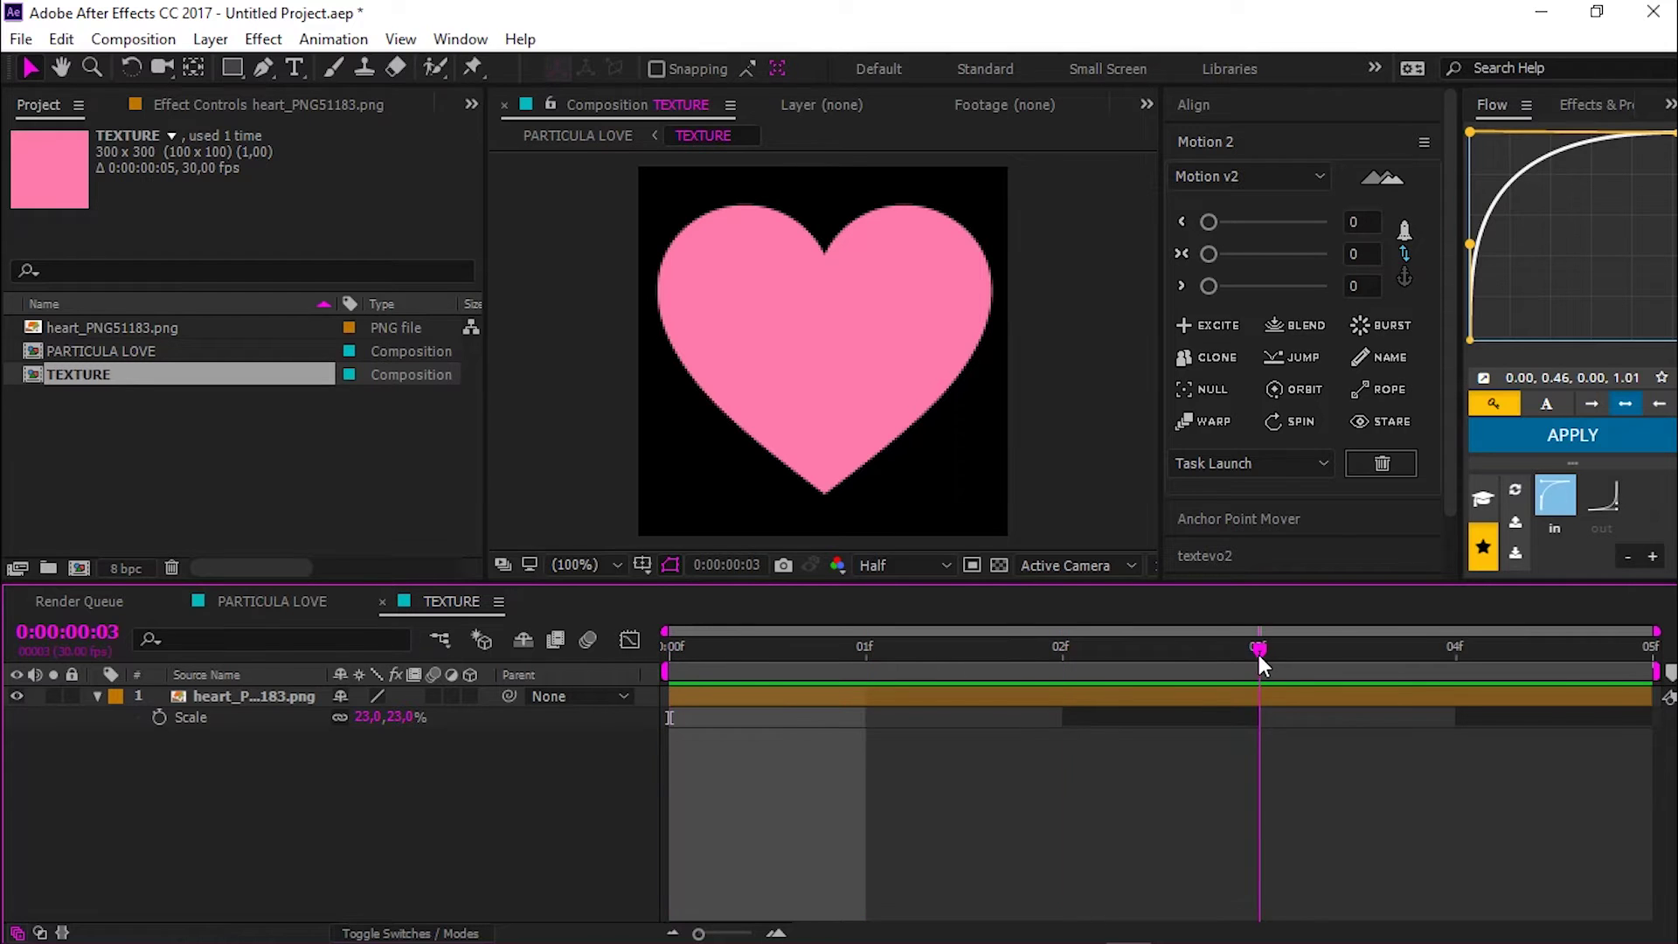
{"action": "key", "text": "ctrl+shift+d"}
- Add Hue/Saturation to the lower heart layer and raise lightness to turn it white
{"action": "left_click", "coordinate": [935, 721]}
{"action": "key", "text": "ctrl+space"}
{"action": "type", "text": "hue"}
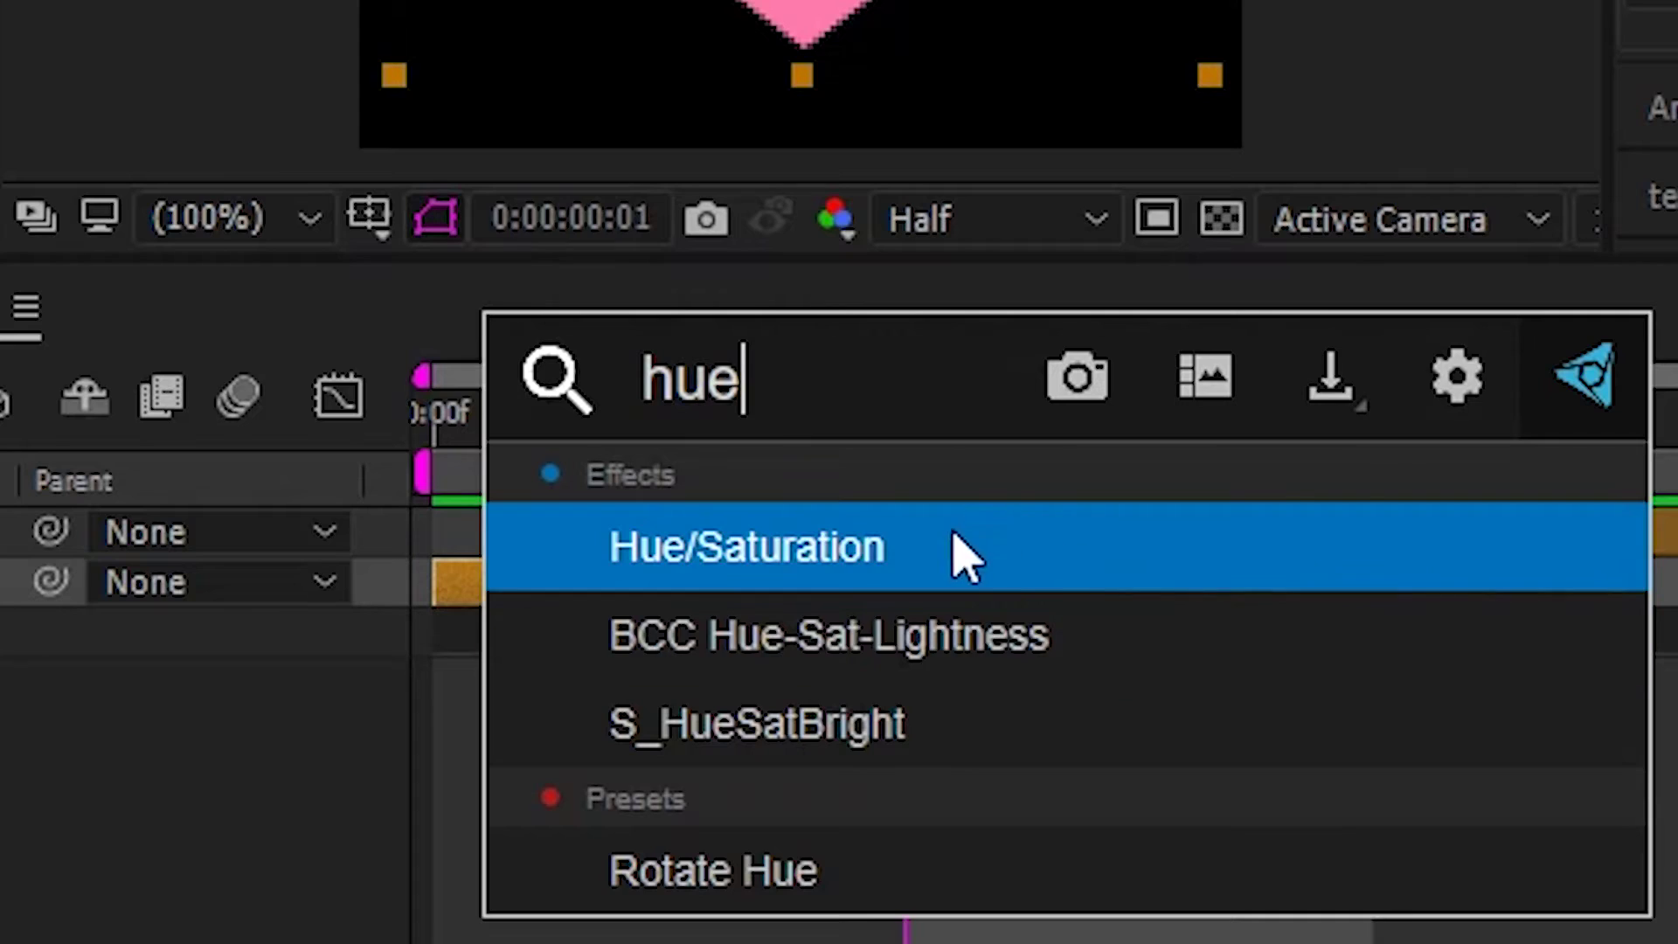
{"action": "left_click", "coordinate": [964, 550]}
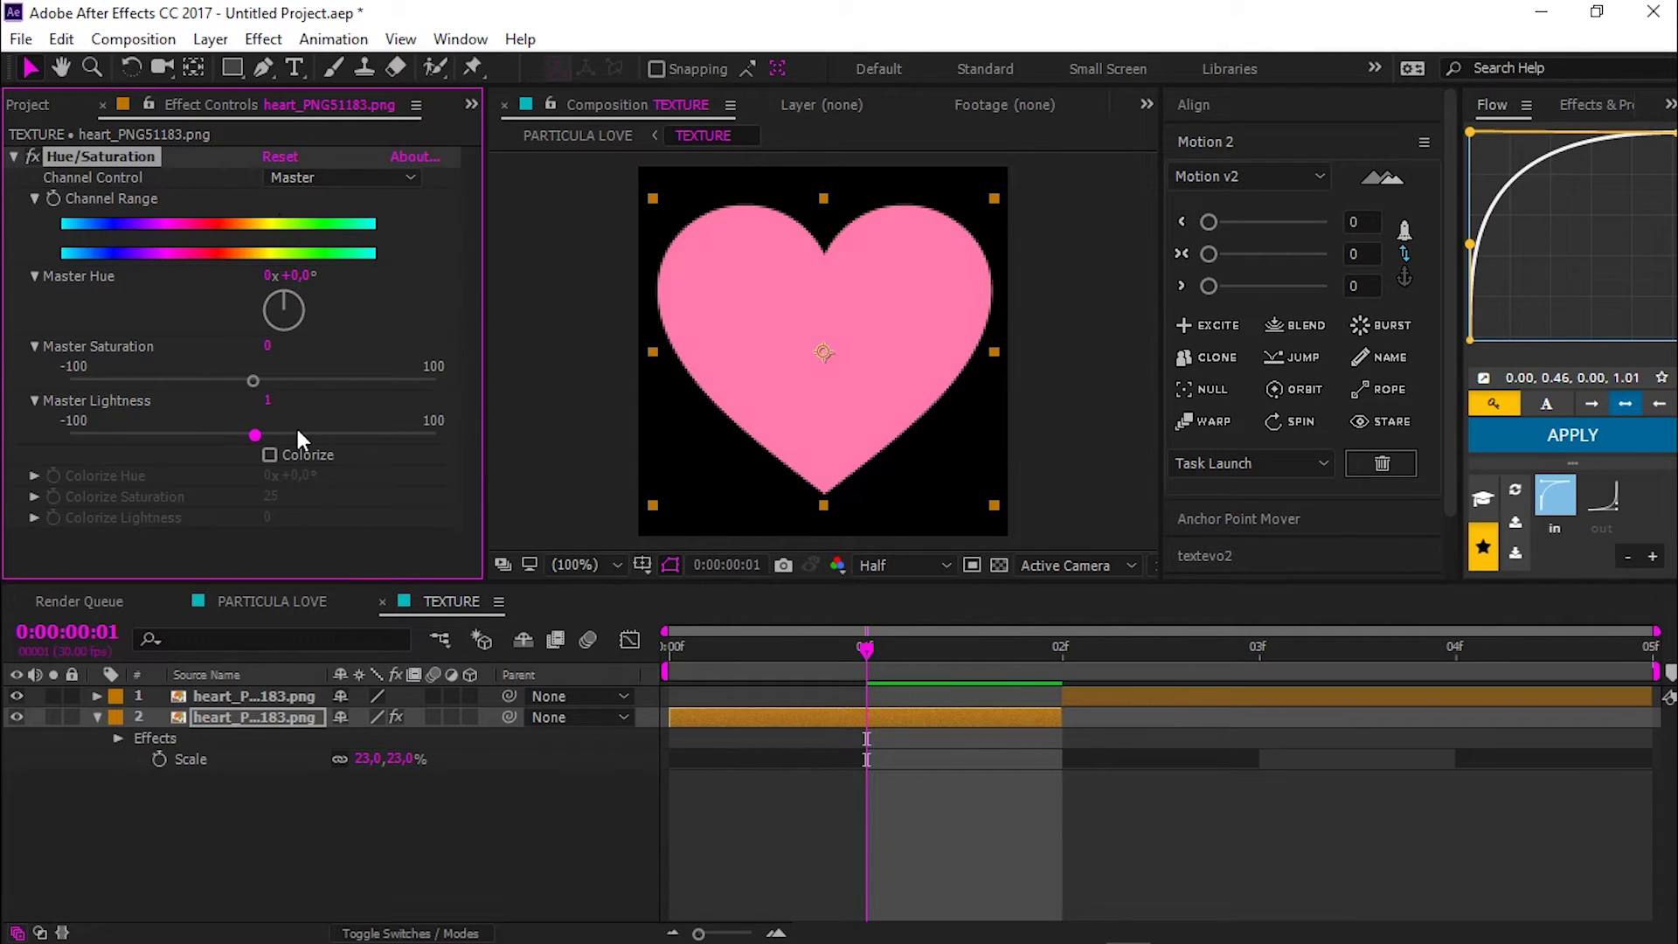
{"action": "left_click_drag", "start_coordinate": [258, 429], "coordinate": [437, 435]}
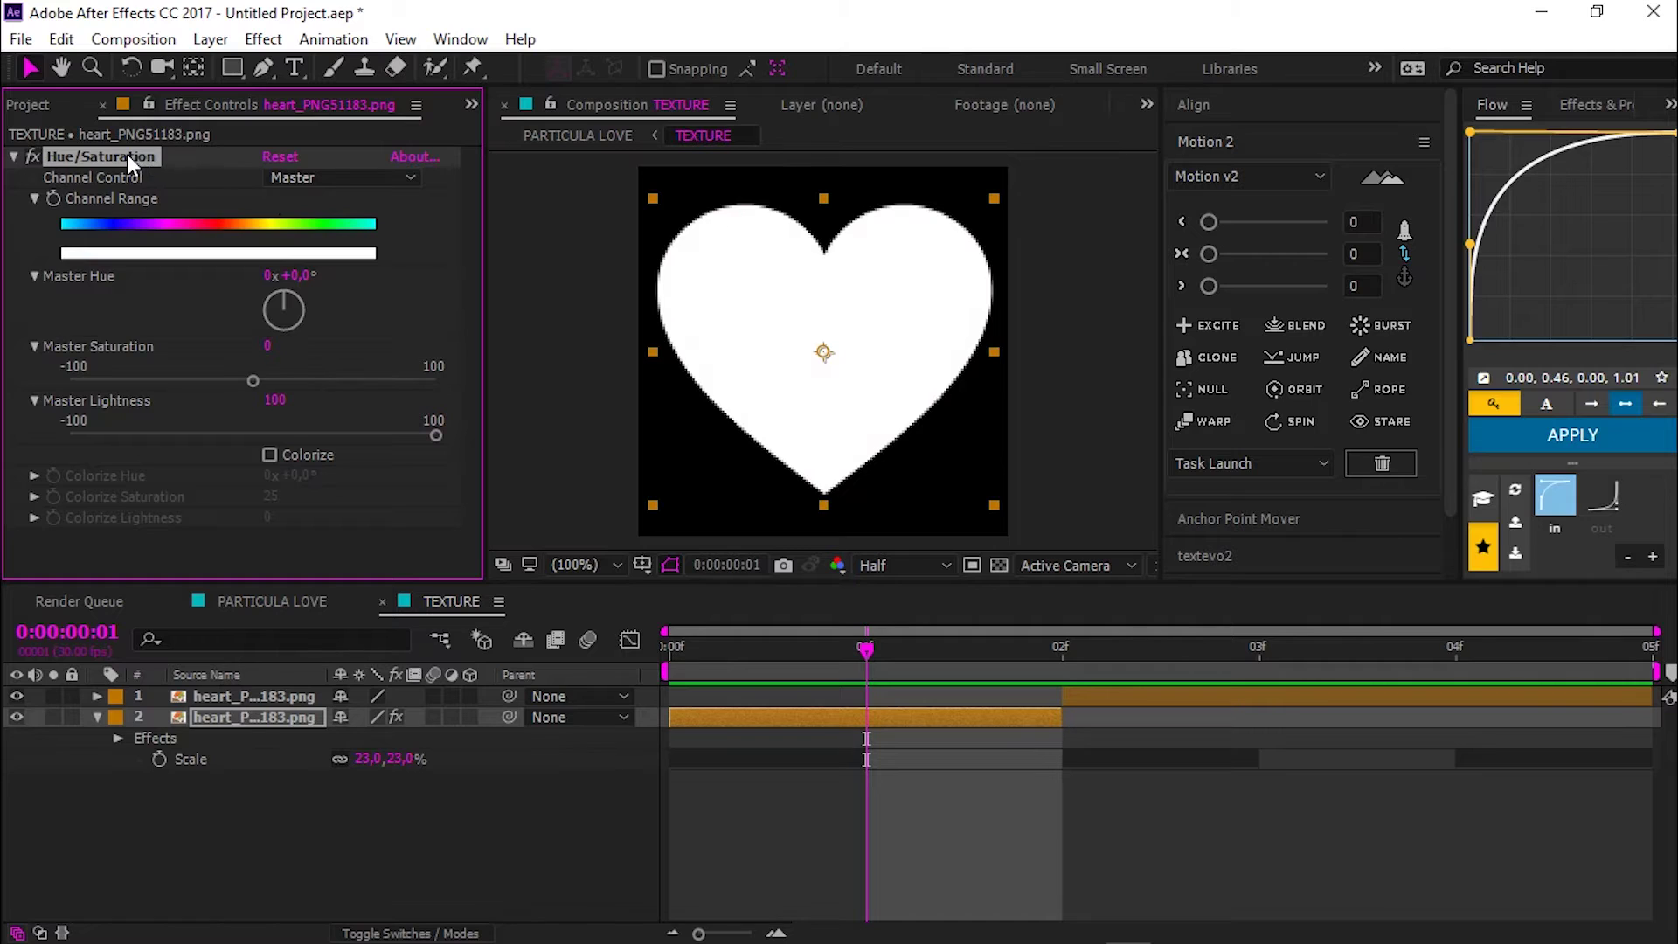
- Paste Hue/Saturation onto the upper heart, restoring its lightness and giving it a saturated, shifted hue
{"action": "left_click", "coordinate": [1121, 690]}
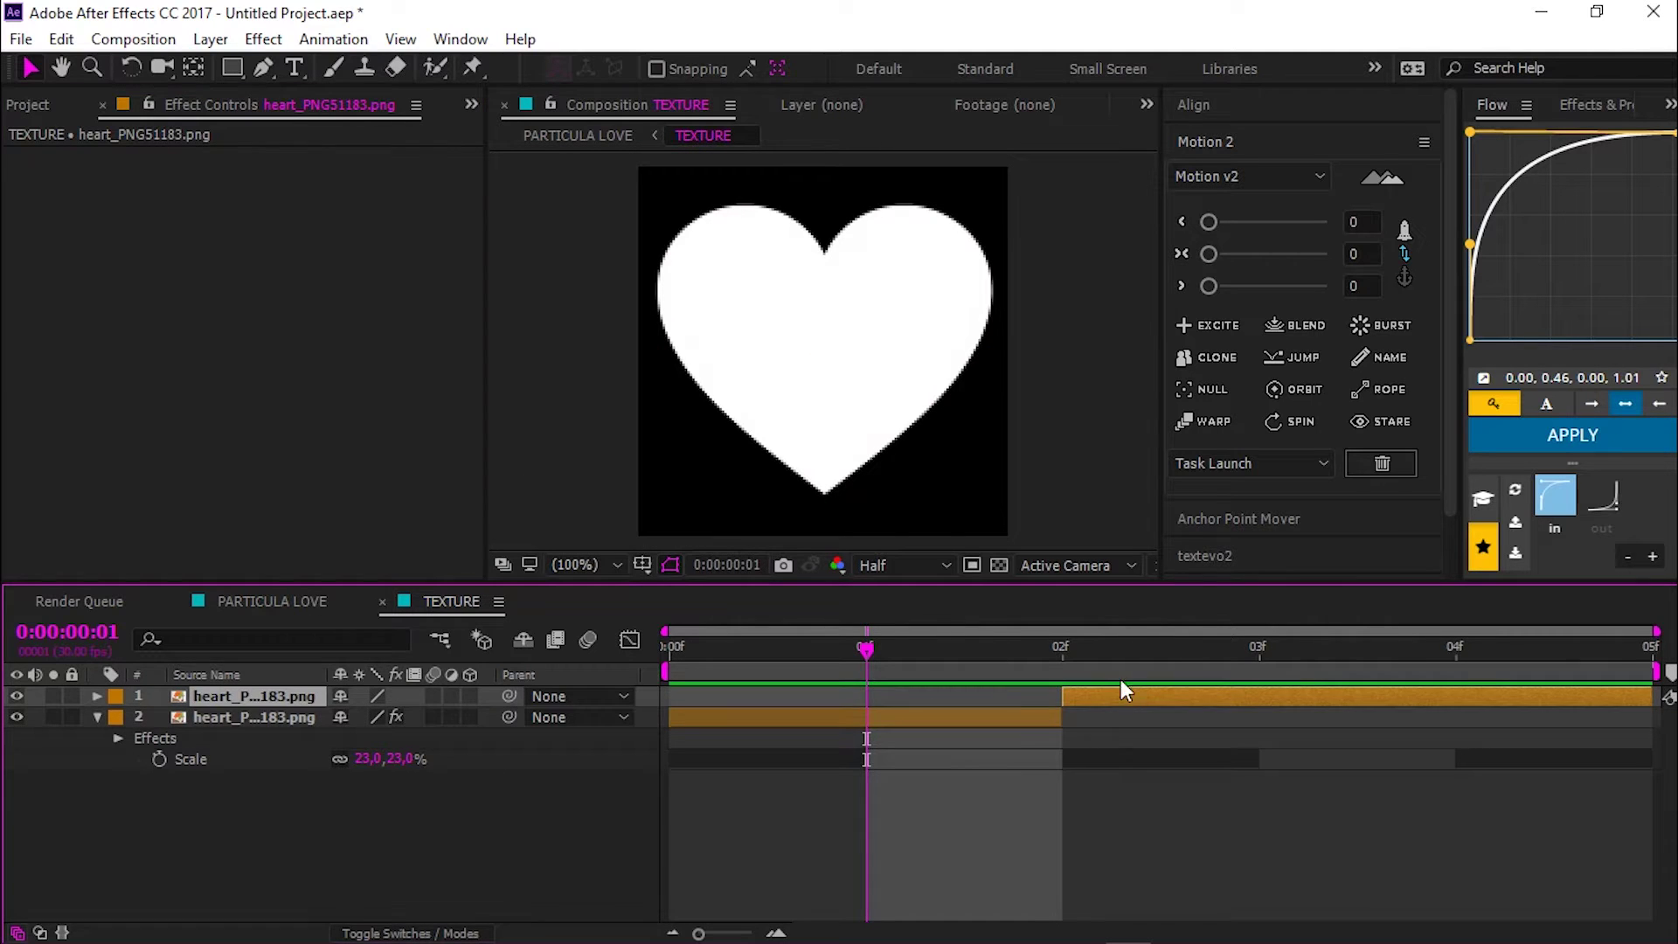
{"action": "left_click", "coordinate": [1112, 659]}
{"action": "key", "text": "ctrl+v"}
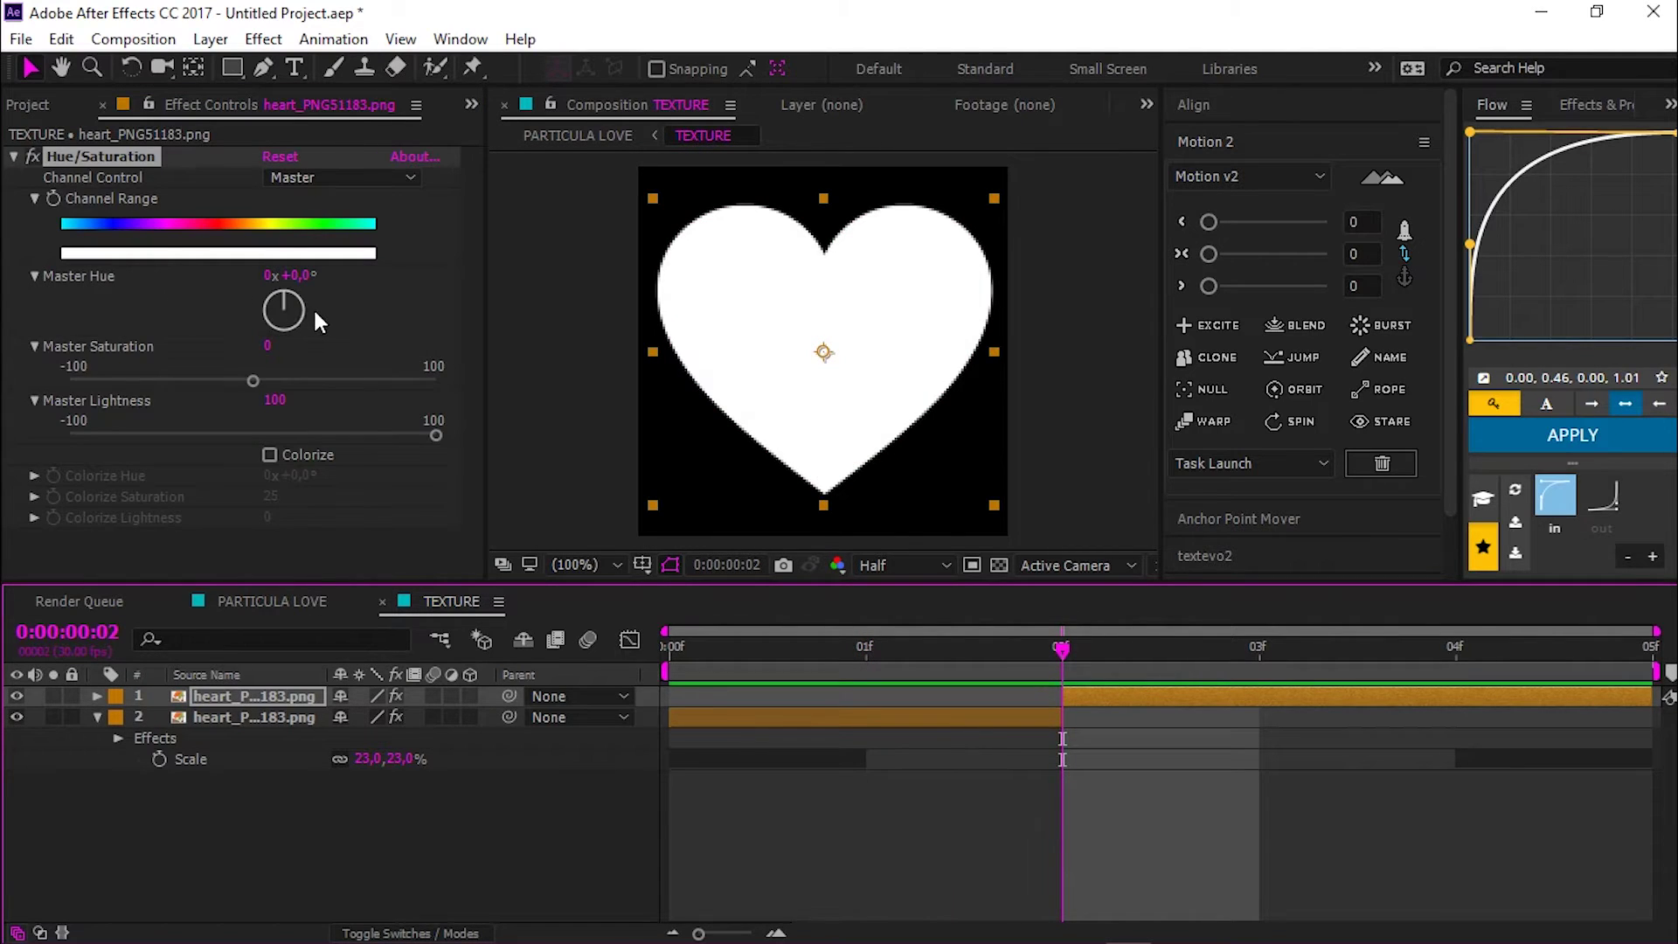
{"action": "left_click_drag", "start_coordinate": [270, 379], "coordinate": [290, 379]}
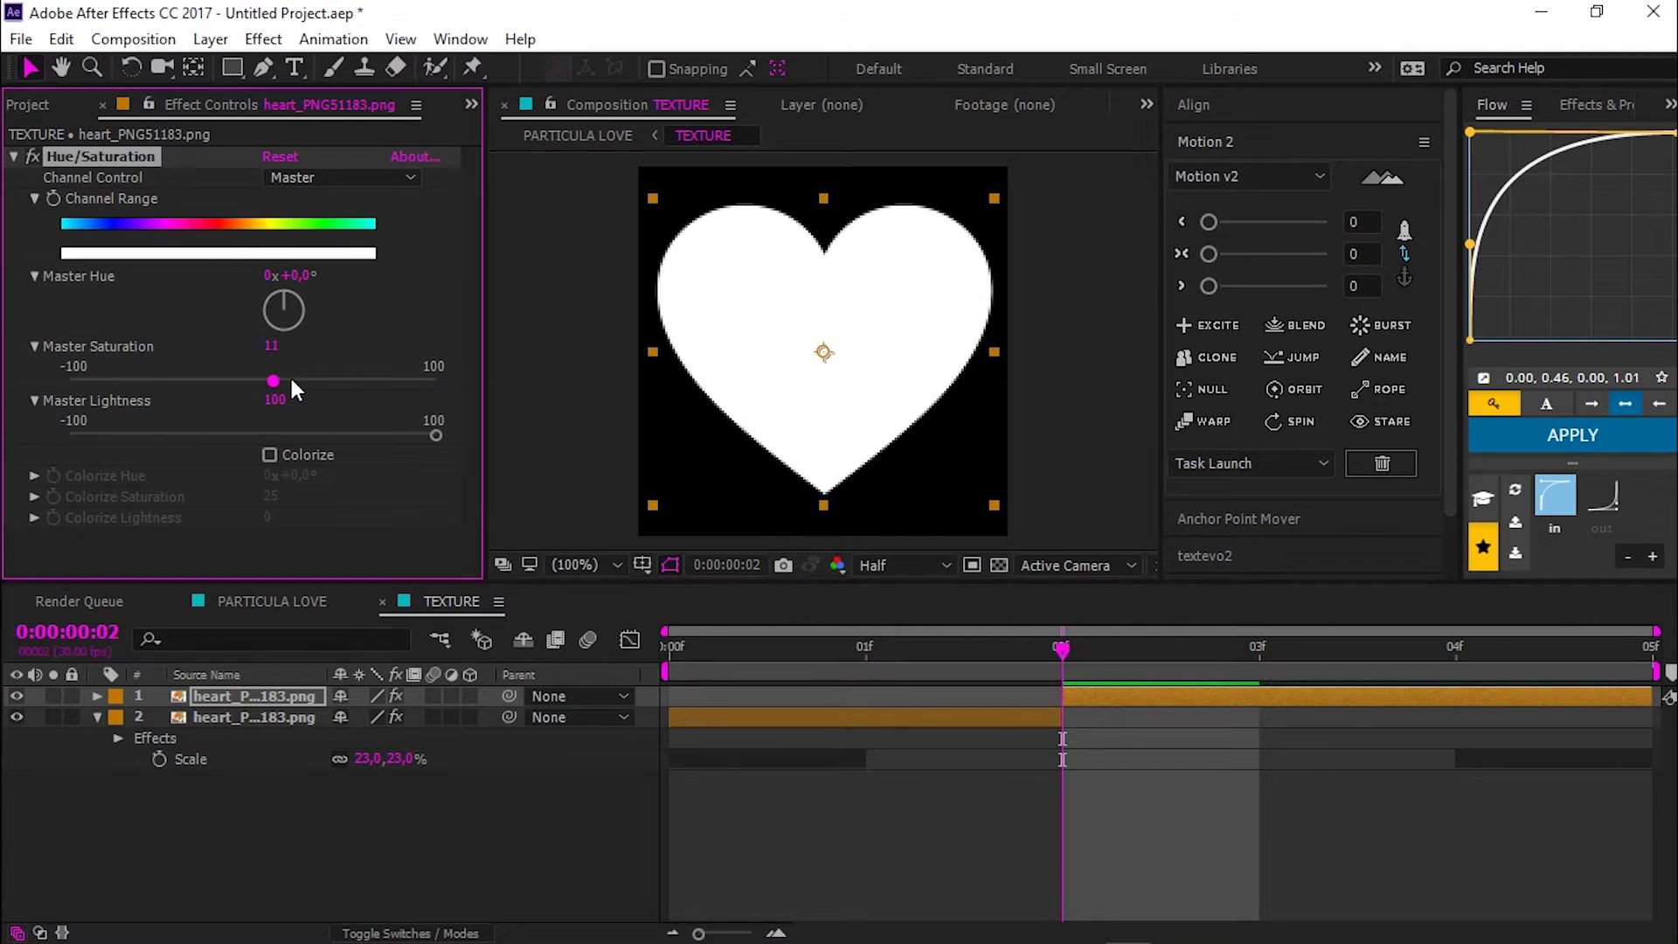
{"action": "left_click_drag", "start_coordinate": [393, 435], "coordinate": [528, 381]}
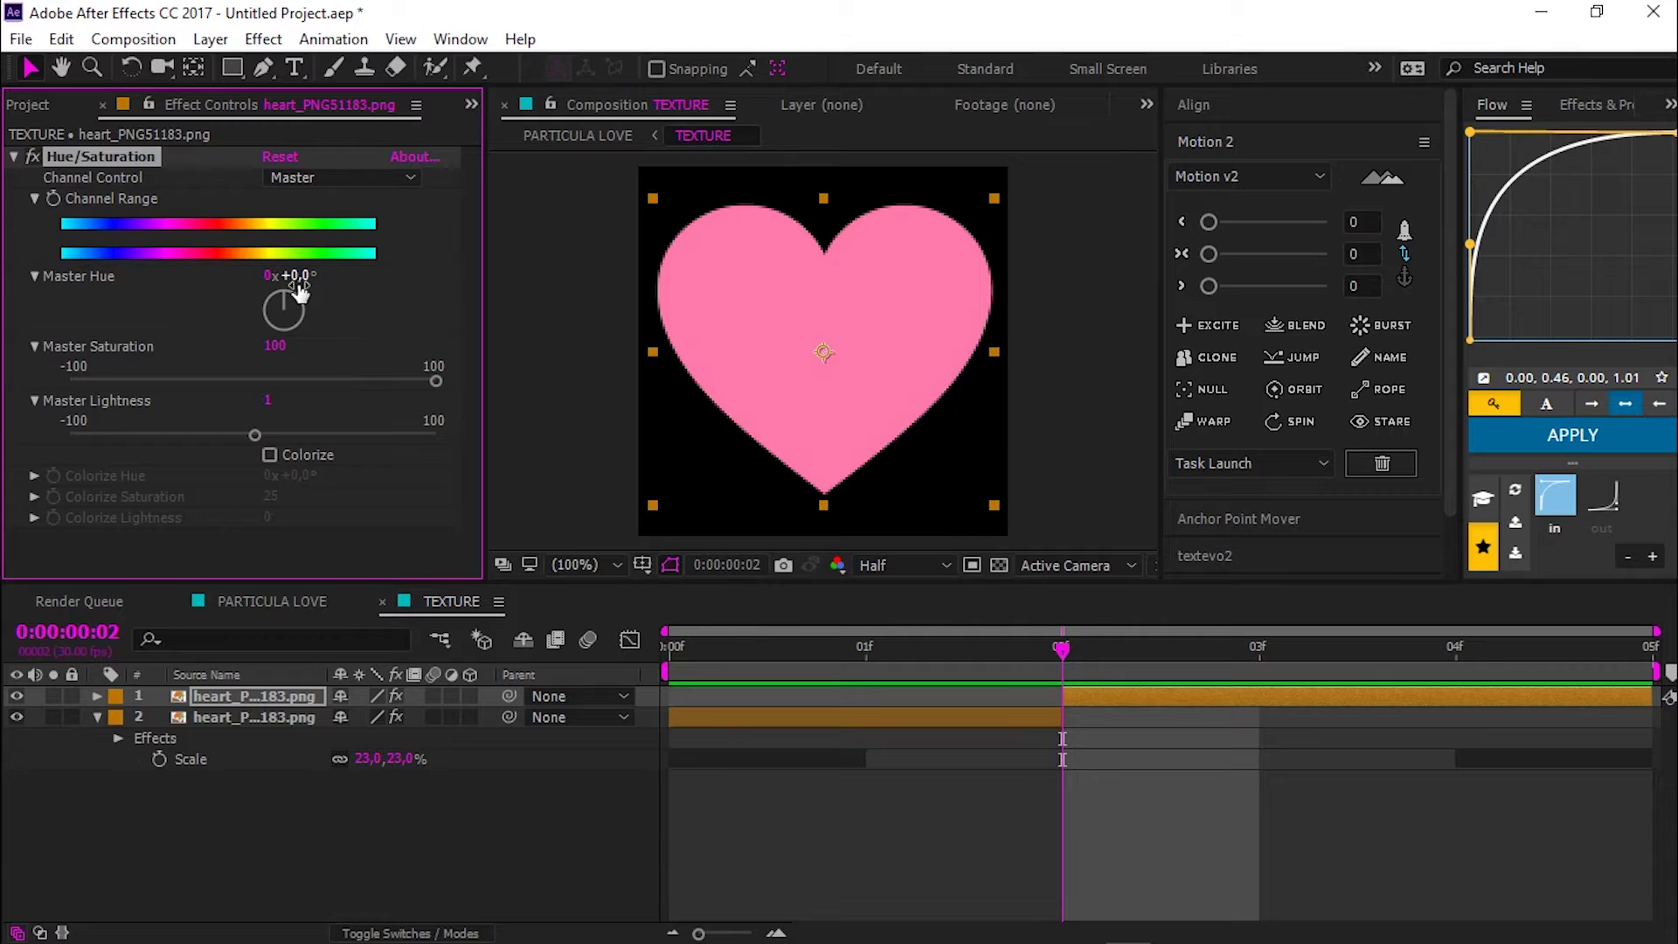
{"action": "left_click_drag", "start_coordinate": [293, 301], "coordinate": [277, 346]}
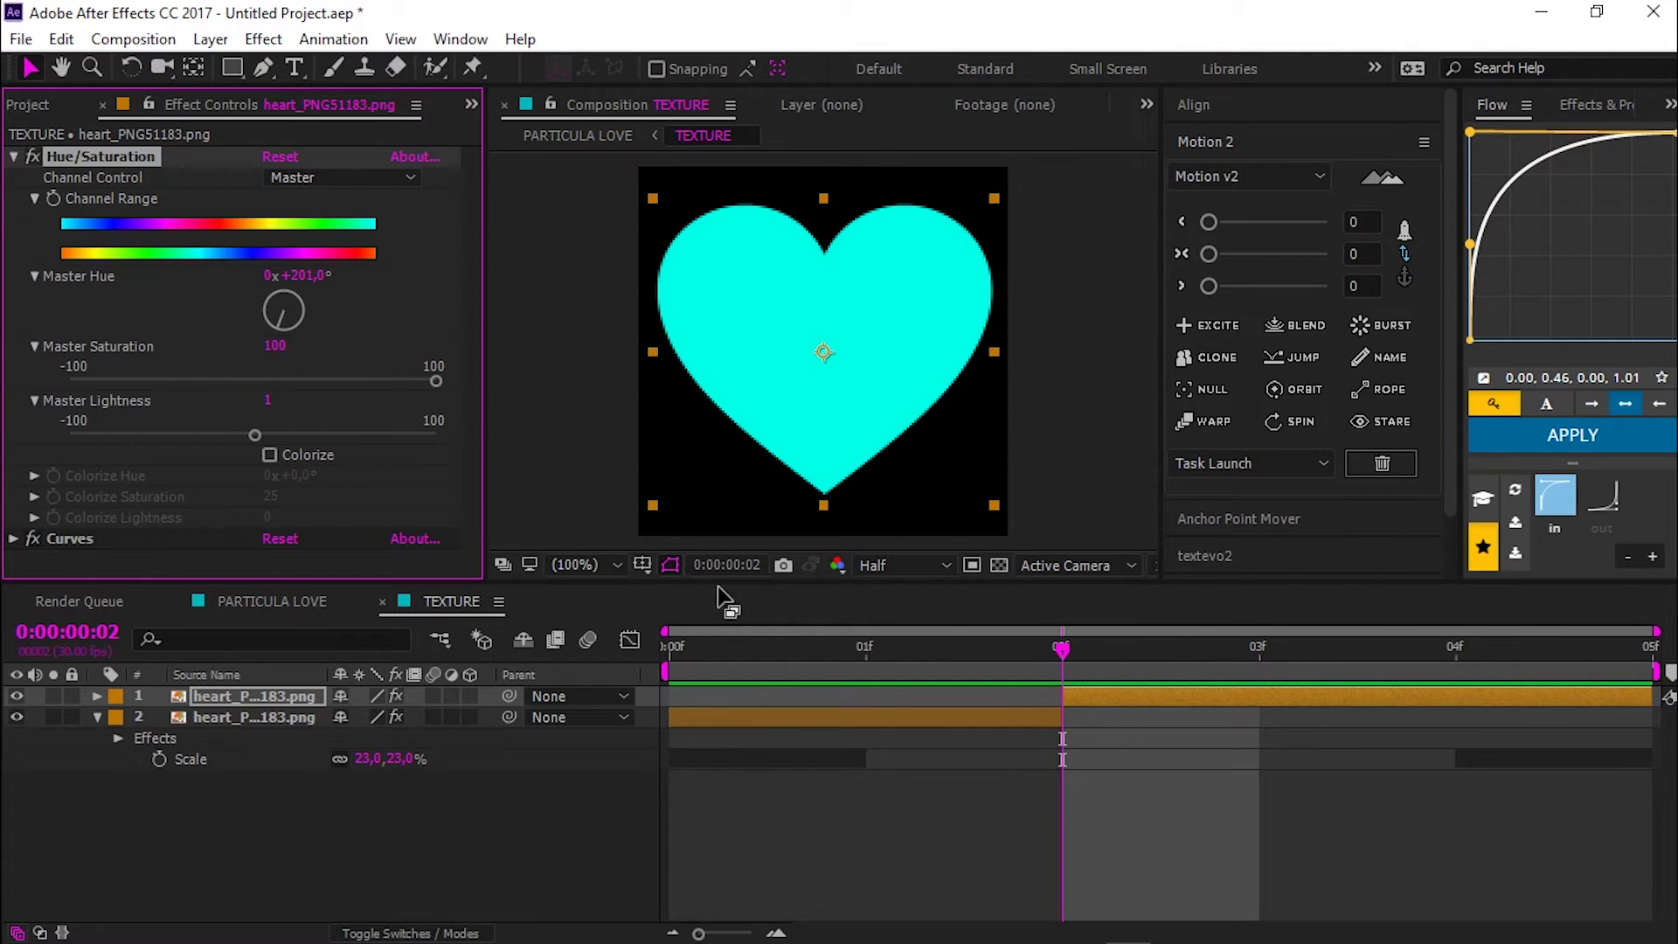
{"action": "left_click", "coordinate": [255, 603]}
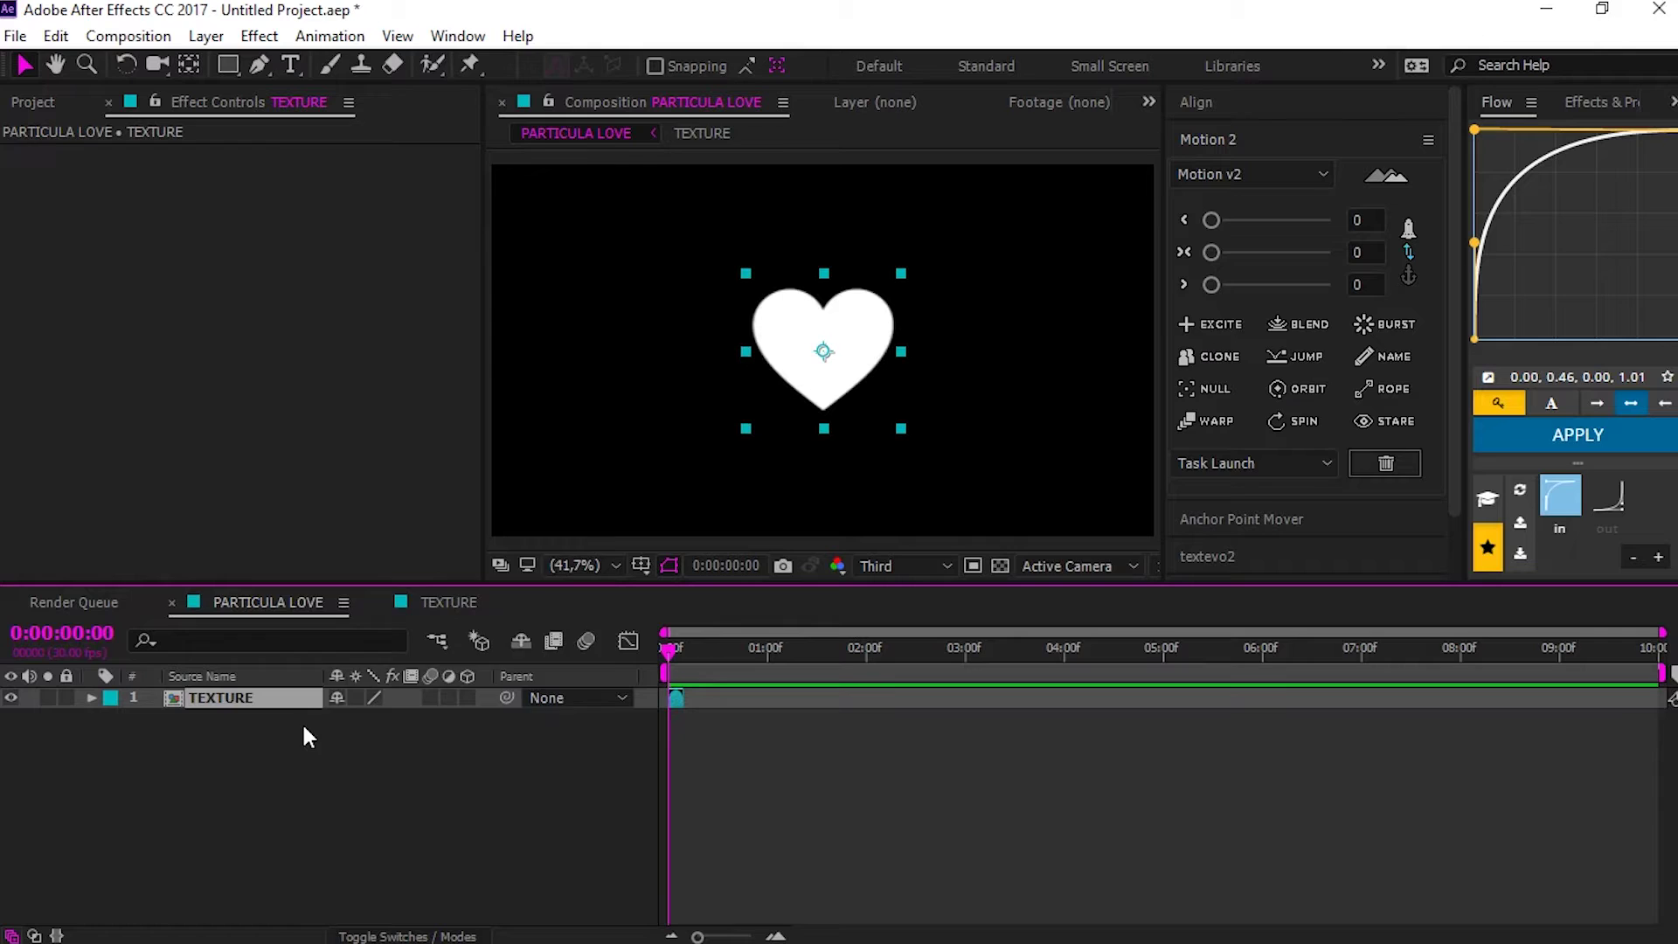
- Create a new solid layer named Particular in PARTICULA LOVE
{"action": "right_click", "coordinate": [307, 737]}
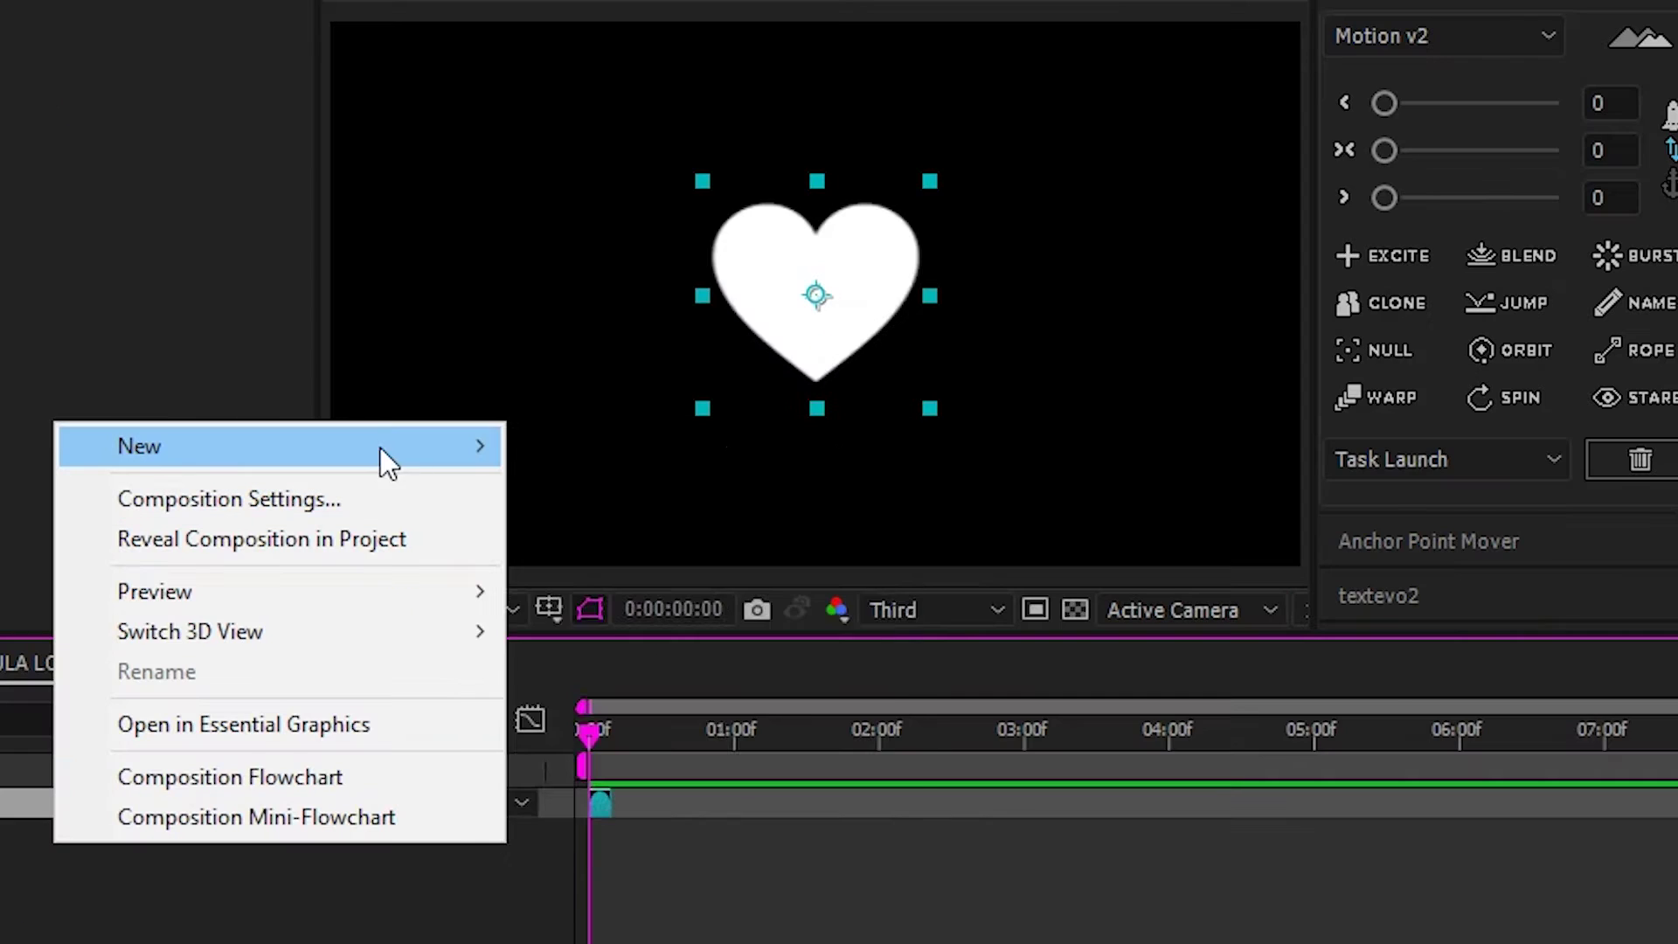
{"action": "mouse_move", "coordinate": [529, 459]}
{"action": "left_click", "coordinate": [626, 537]}
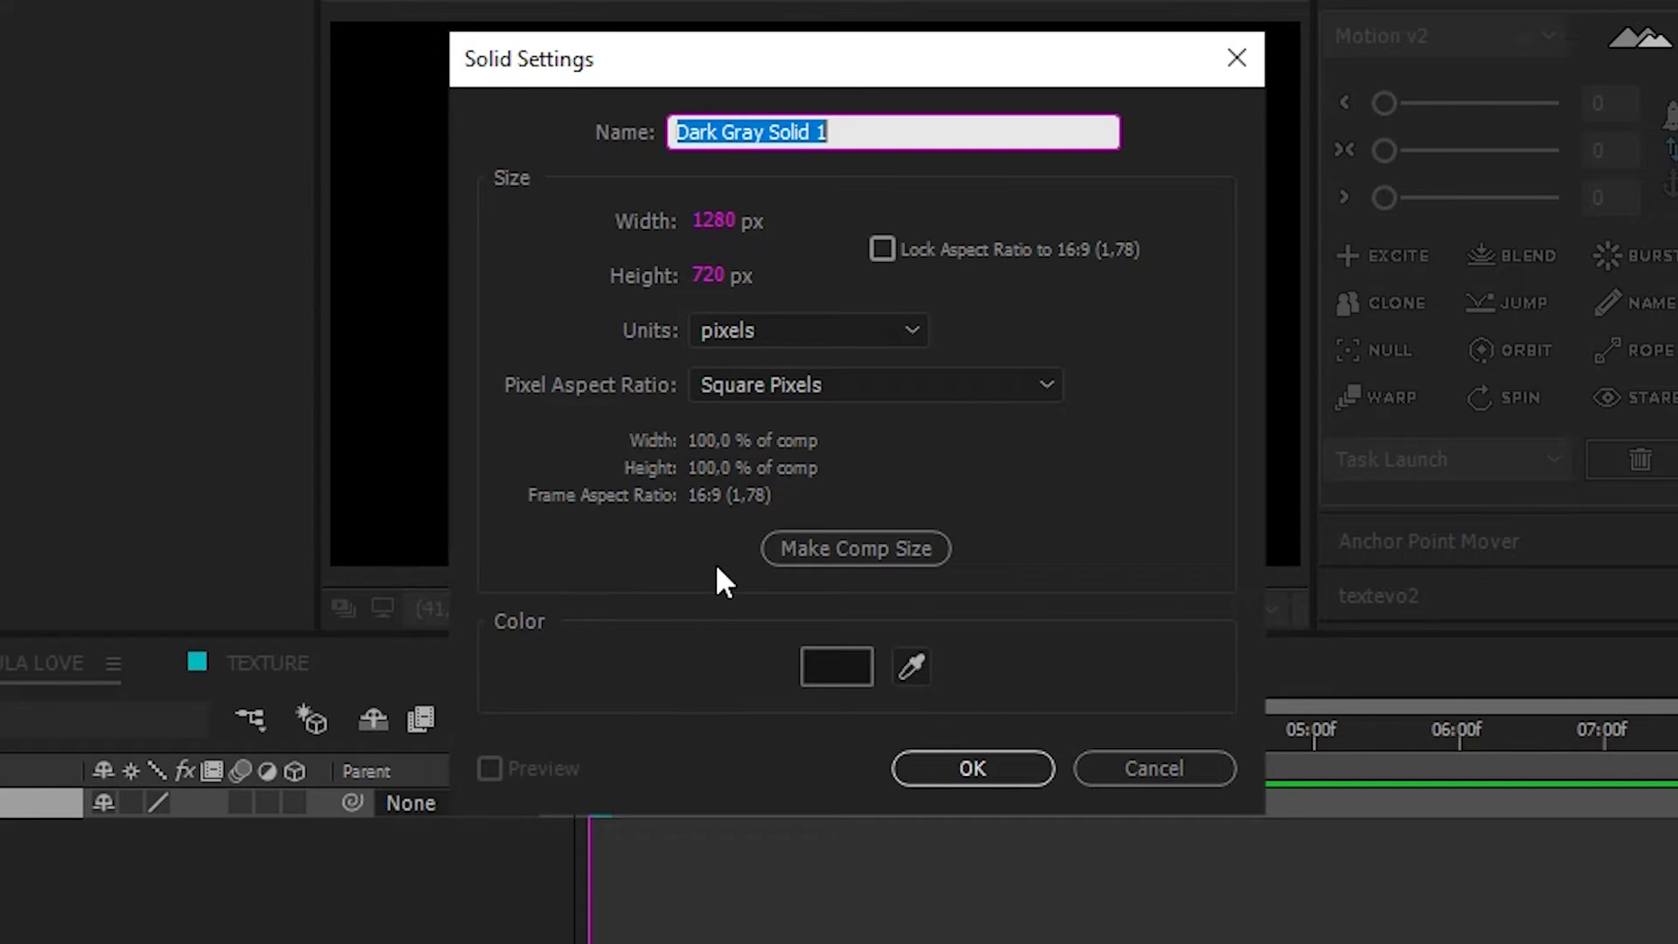
{"action": "type", "text": "Parti"}
{"action": "type", "text": "cular"}
{"action": "key", "text": "Return"}
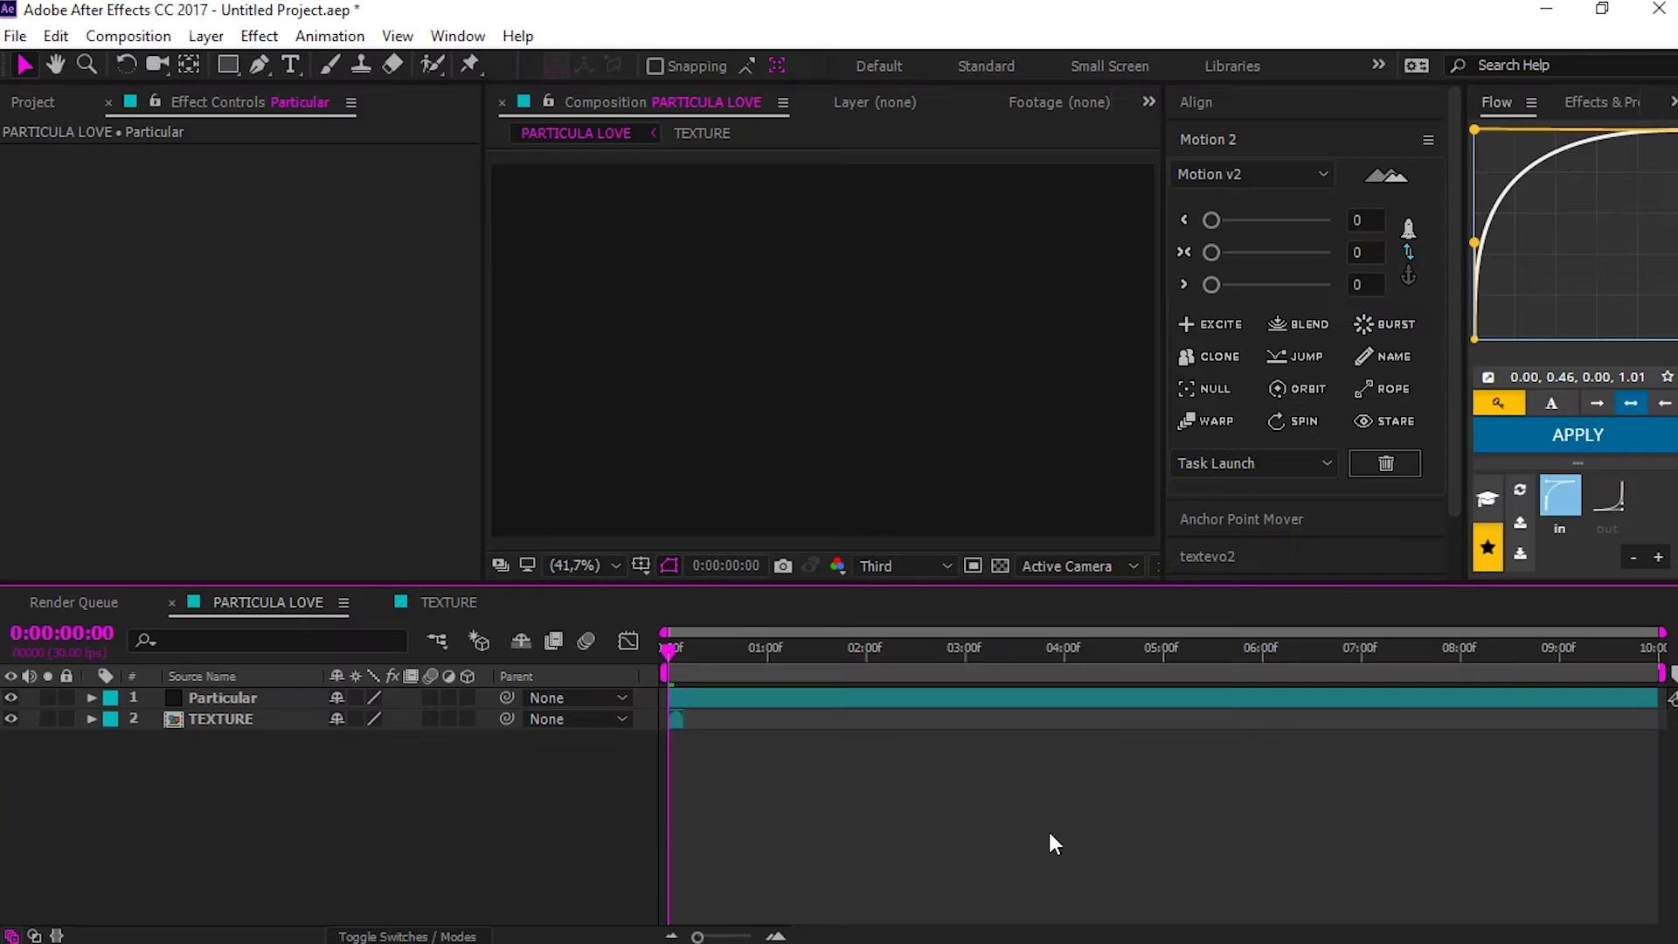
- Apply Trapcode Particular to the solid and hide the TEXTURE layer
{"action": "left_click", "coordinate": [1566, 98]}
{"action": "left_click_drag", "start_coordinate": [1572, 176], "coordinate": [736, 707]}
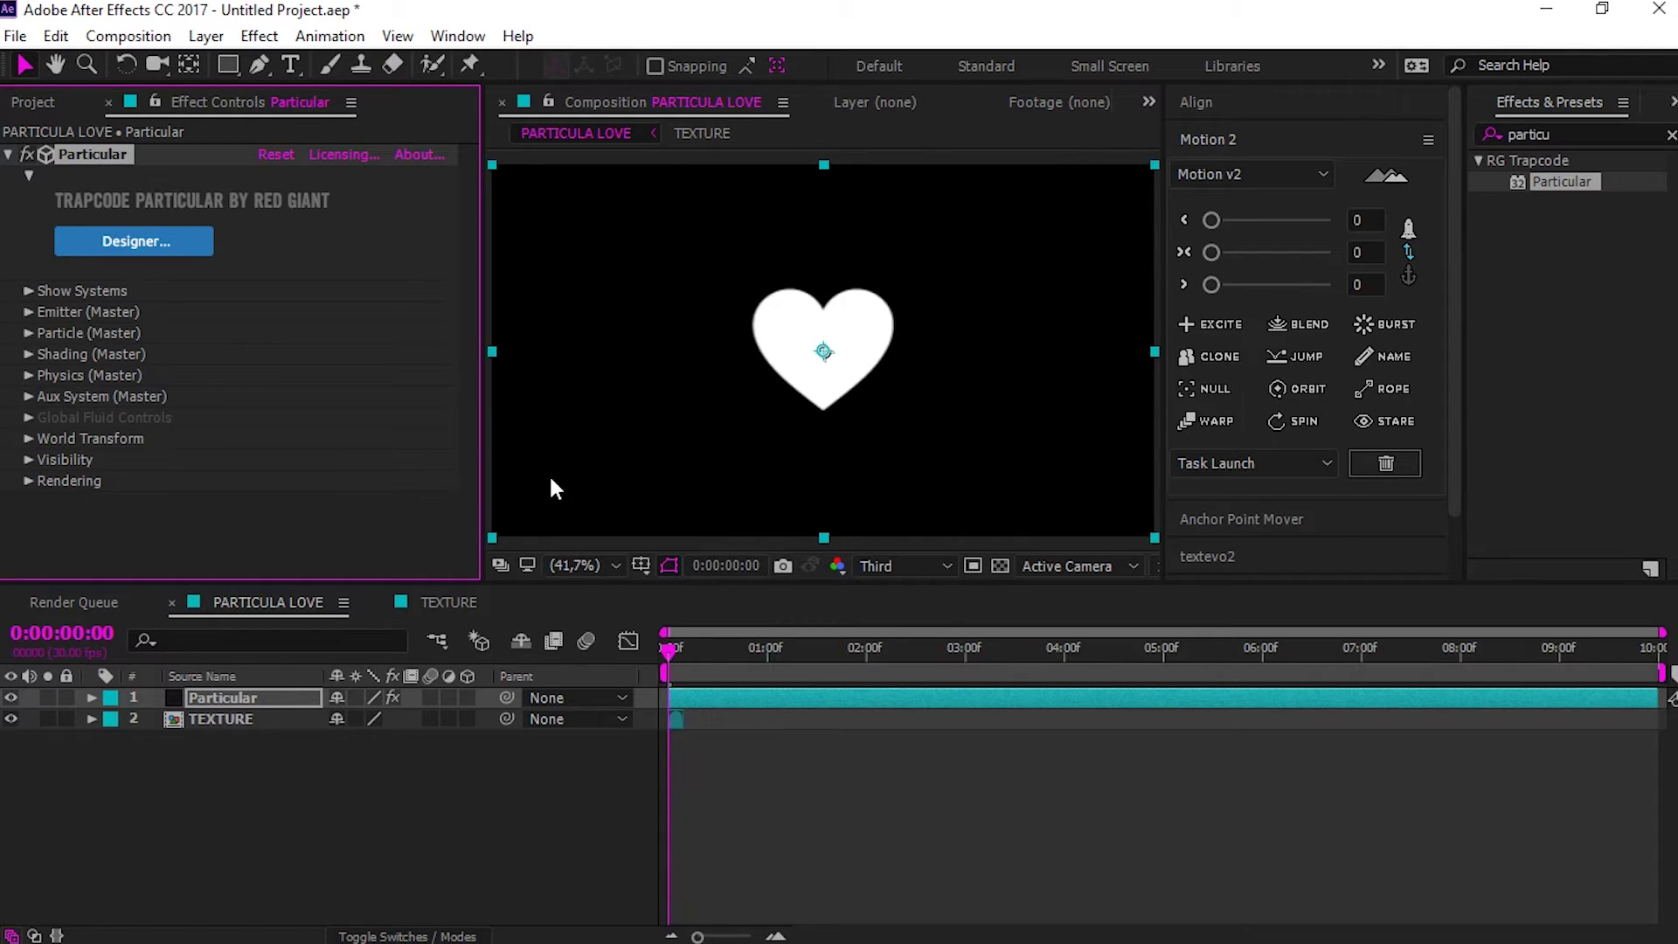
{"action": "left_click", "coordinate": [9, 719]}
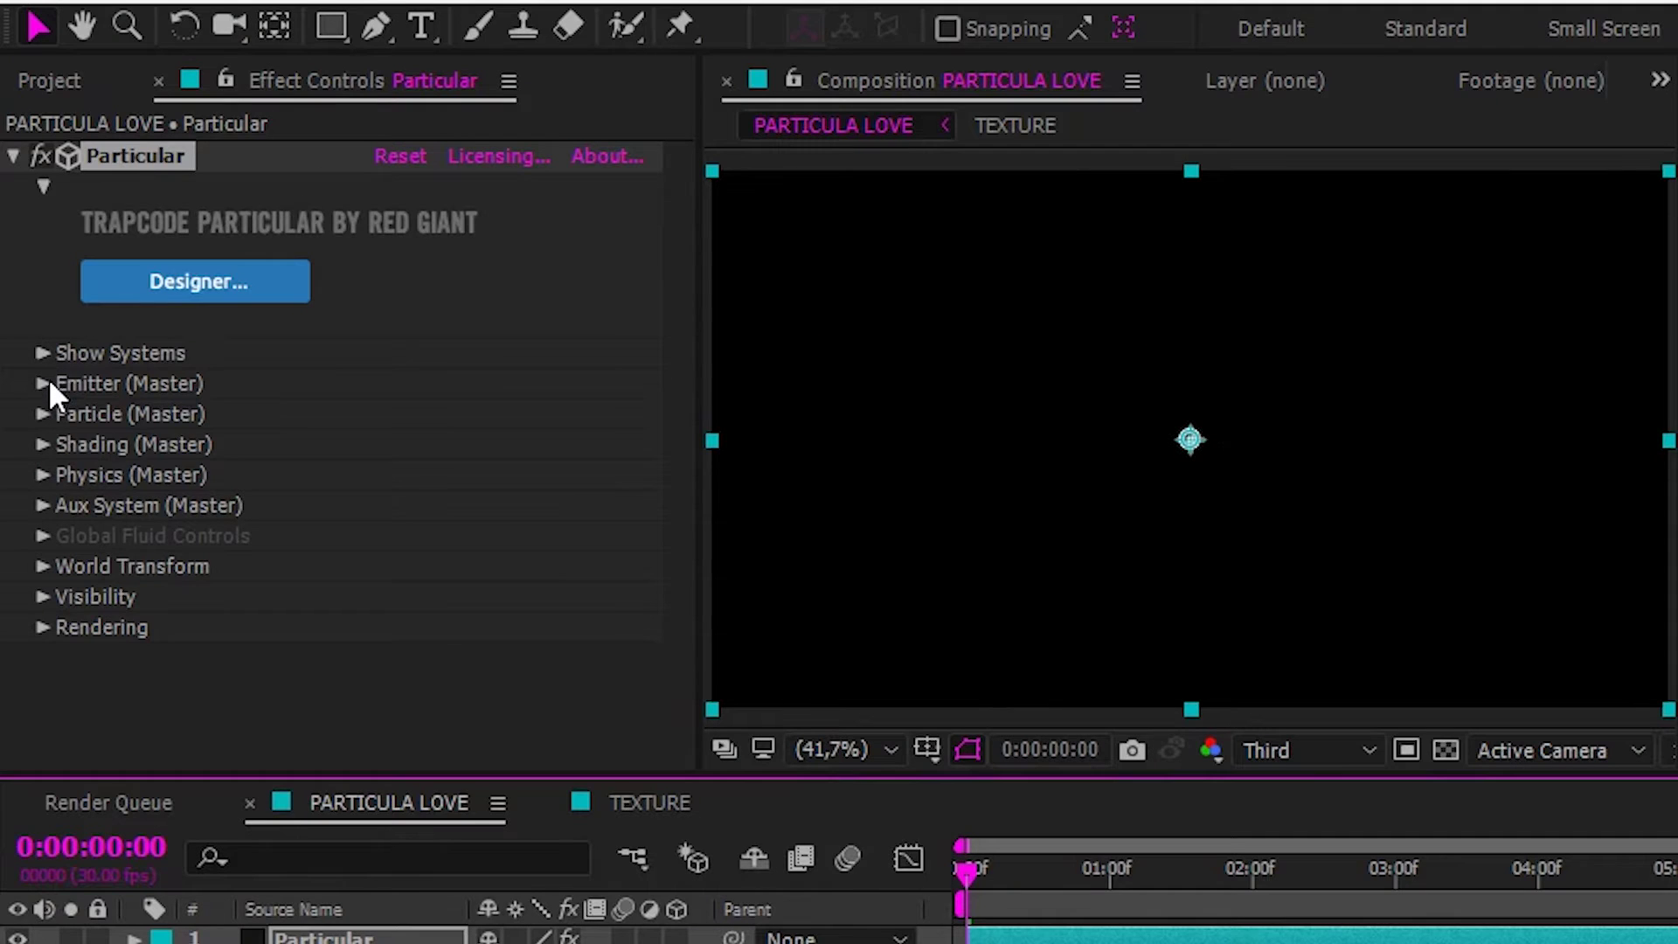
- Set the emitter to 70 particles/sec with a Box emitter type
{"action": "left_click", "coordinate": [46, 383]}
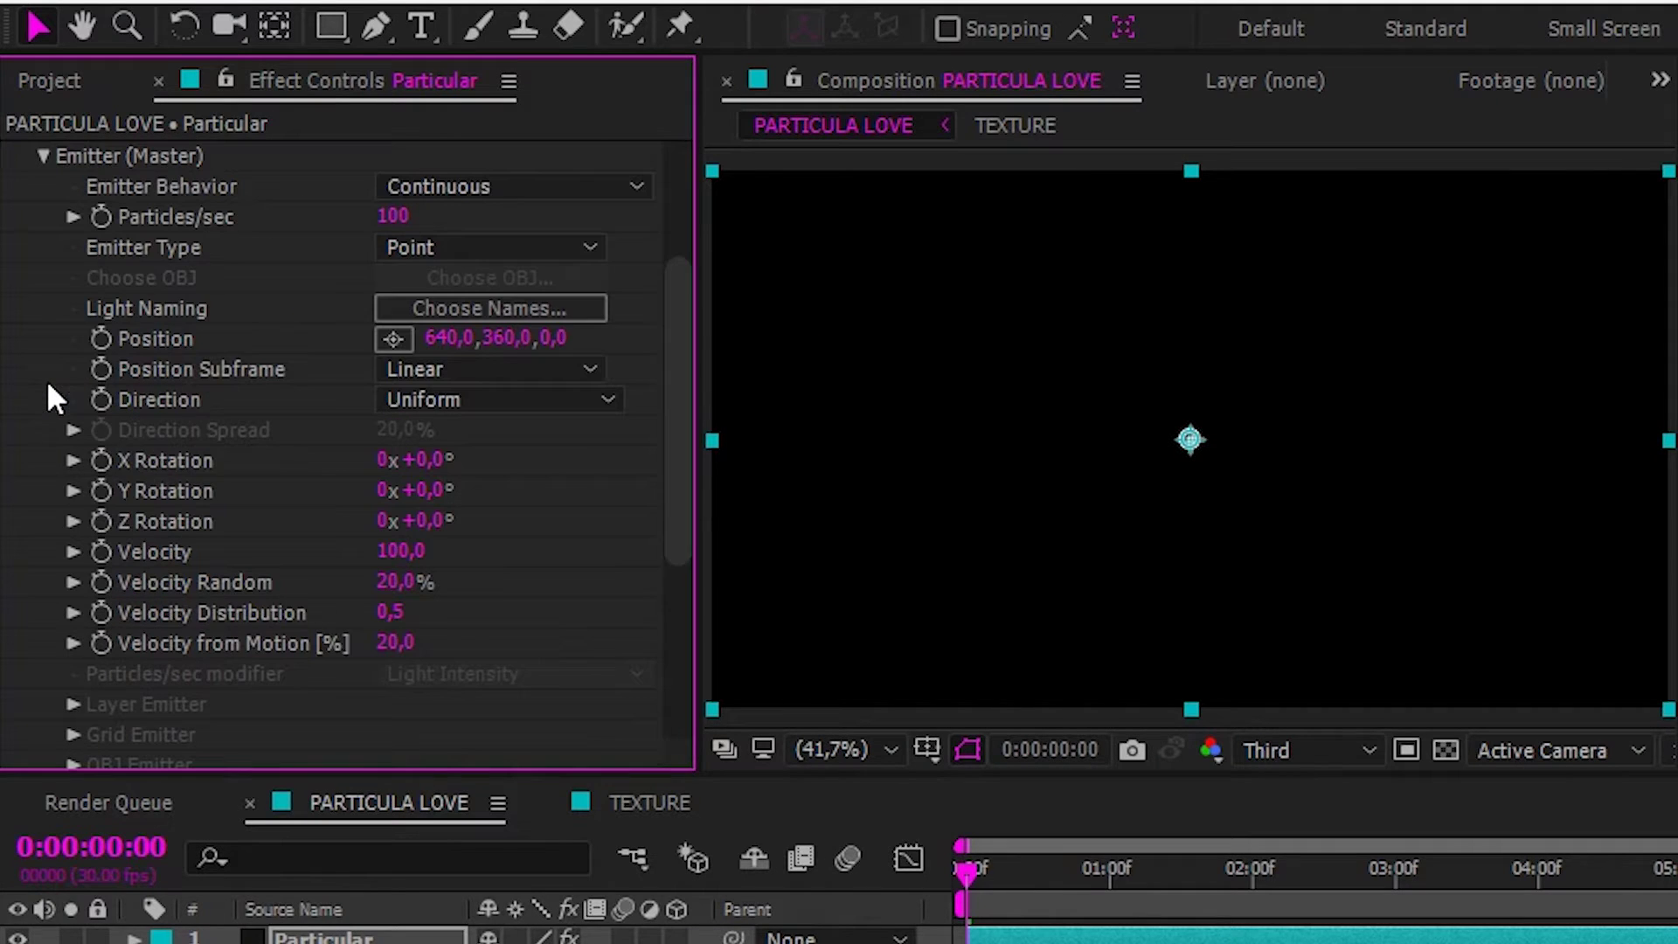
{"action": "left_click", "coordinate": [393, 216]}
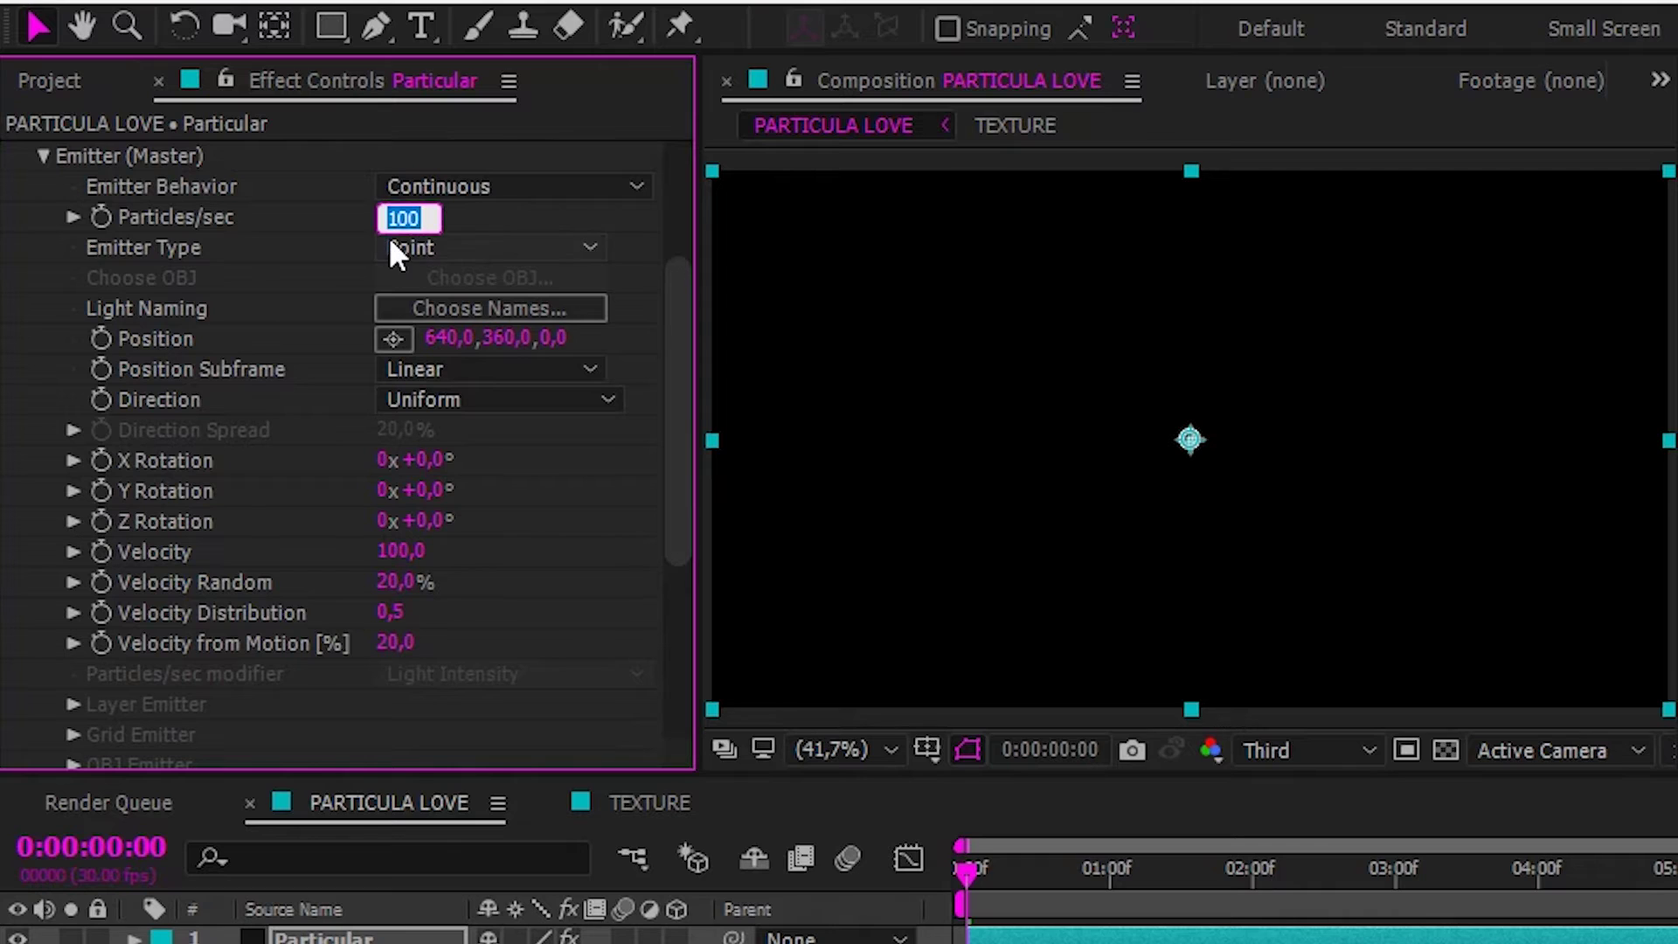
{"action": "type", "text": "70"}
{"action": "key", "text": "Return"}
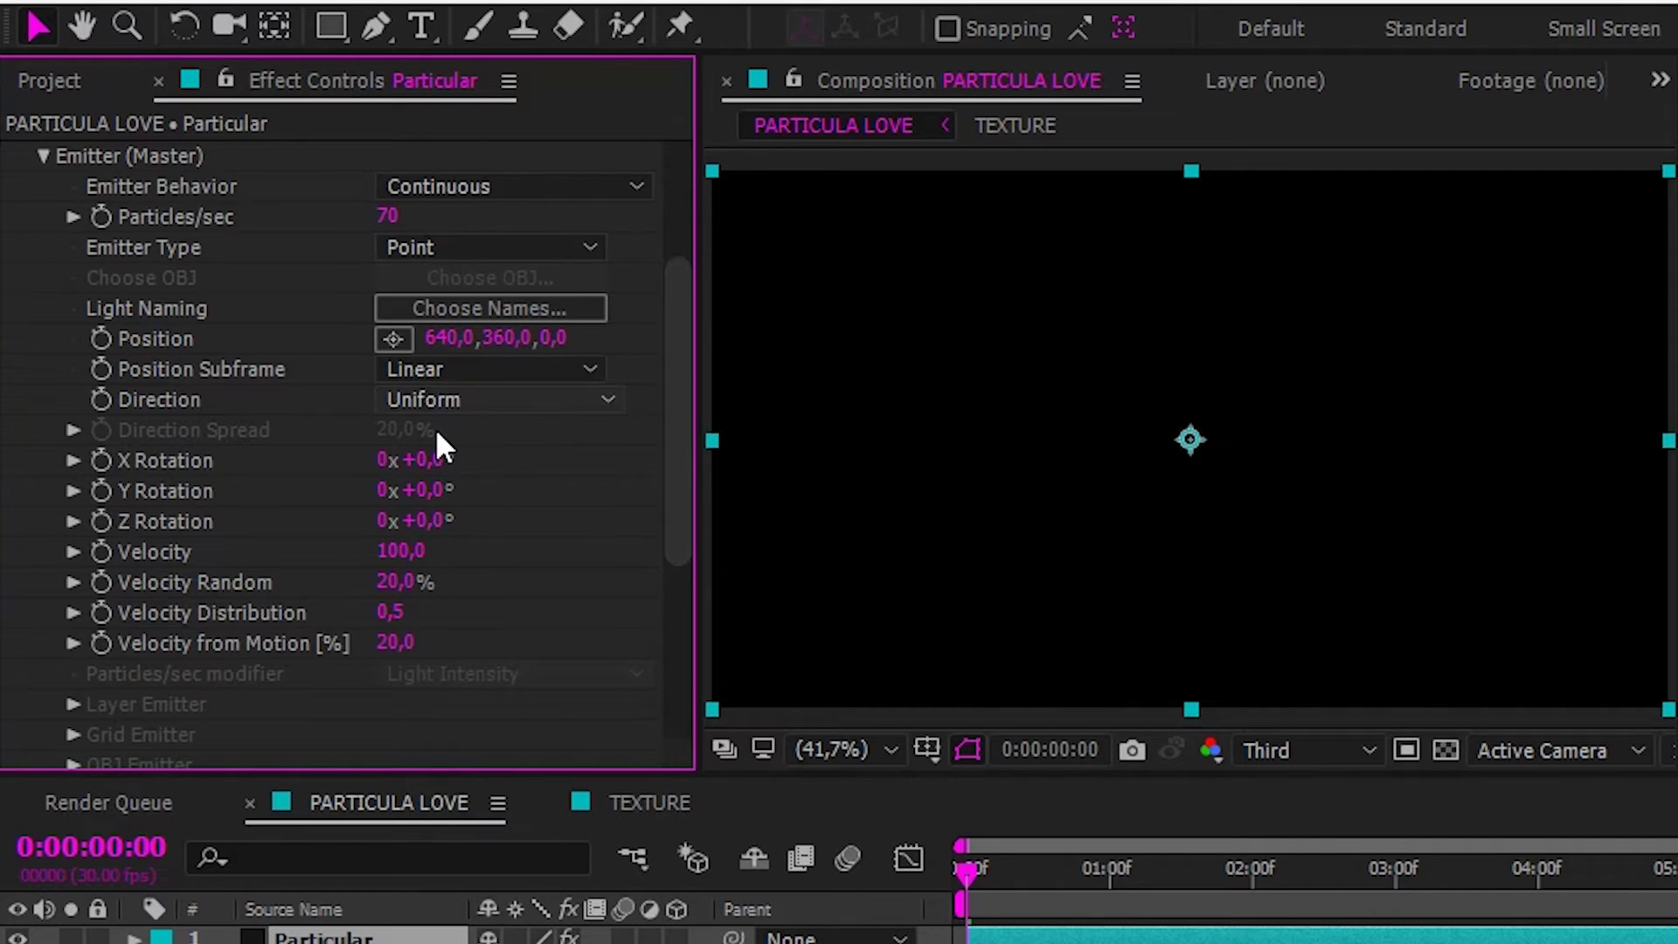
{"action": "left_click", "coordinate": [459, 247]}
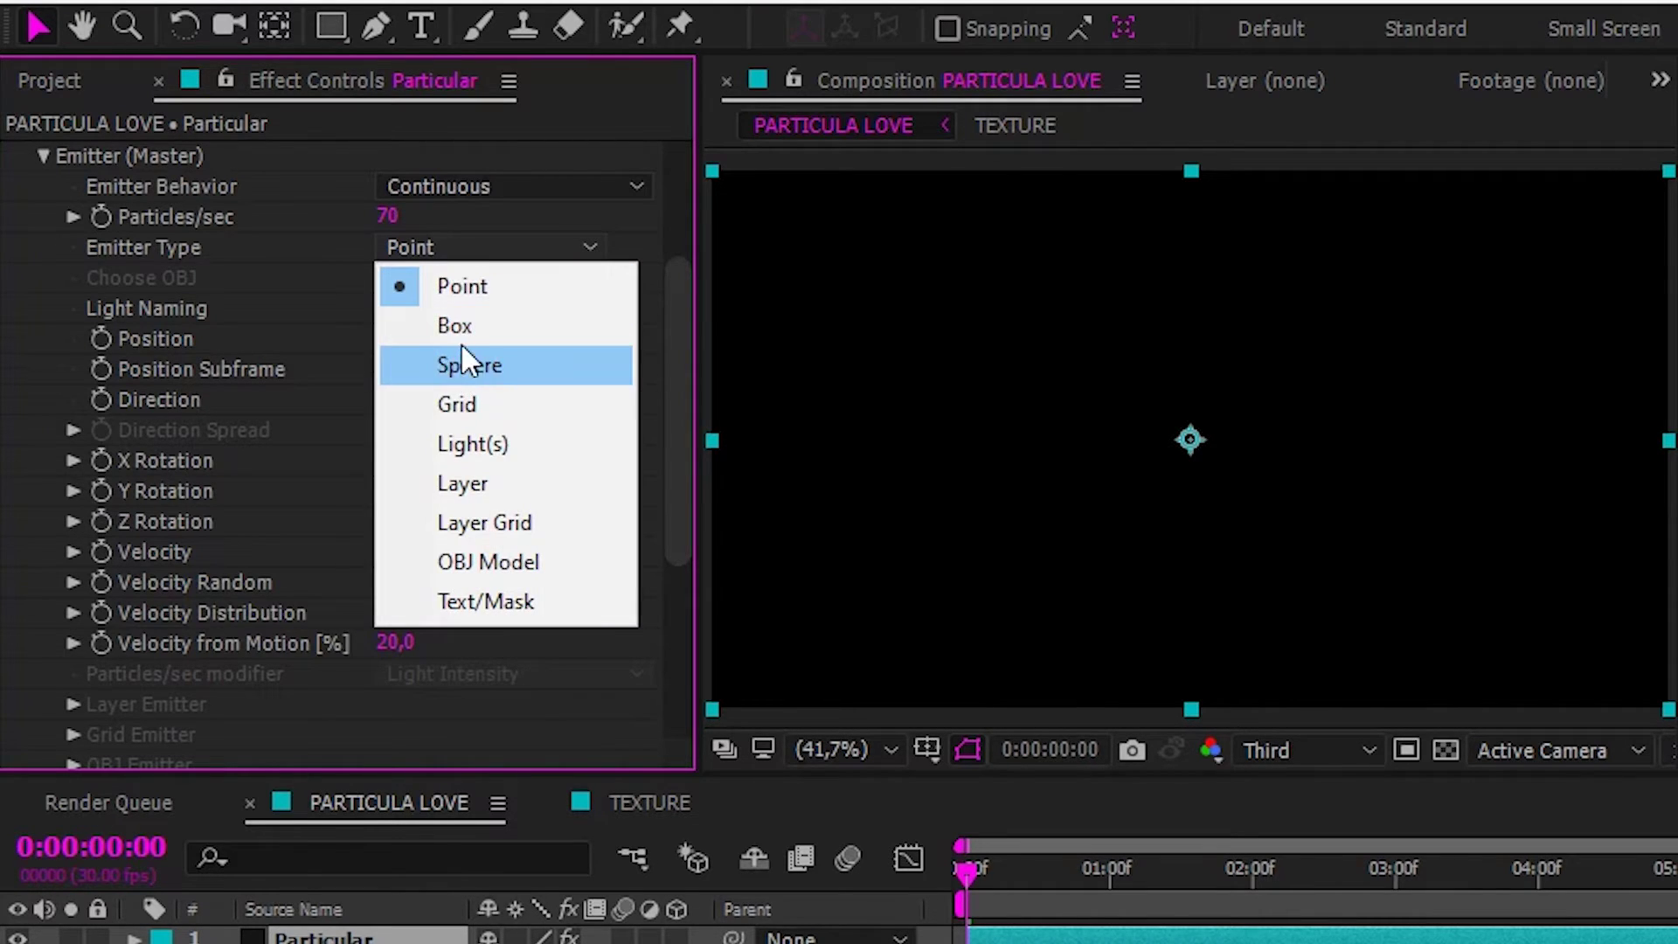
{"action": "left_click", "coordinate": [461, 329]}
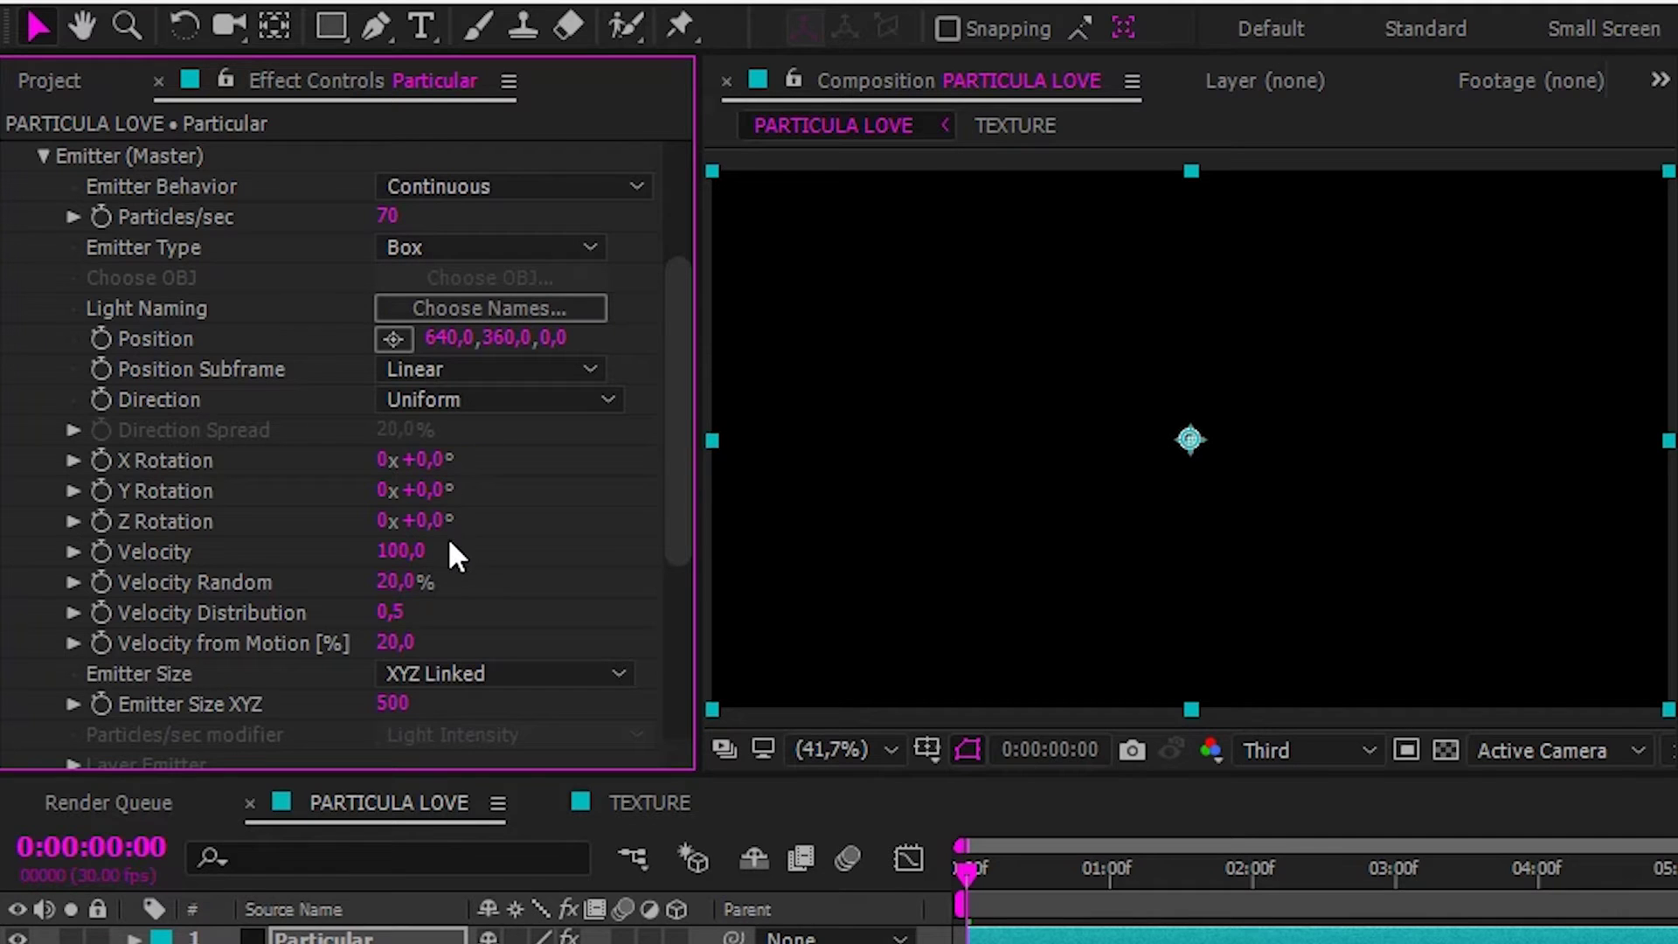
- Size the emitter individually per axis to 2500 × 720 × 720
{"action": "left_click", "coordinate": [406, 673]}
{"action": "left_click", "coordinate": [451, 742]}
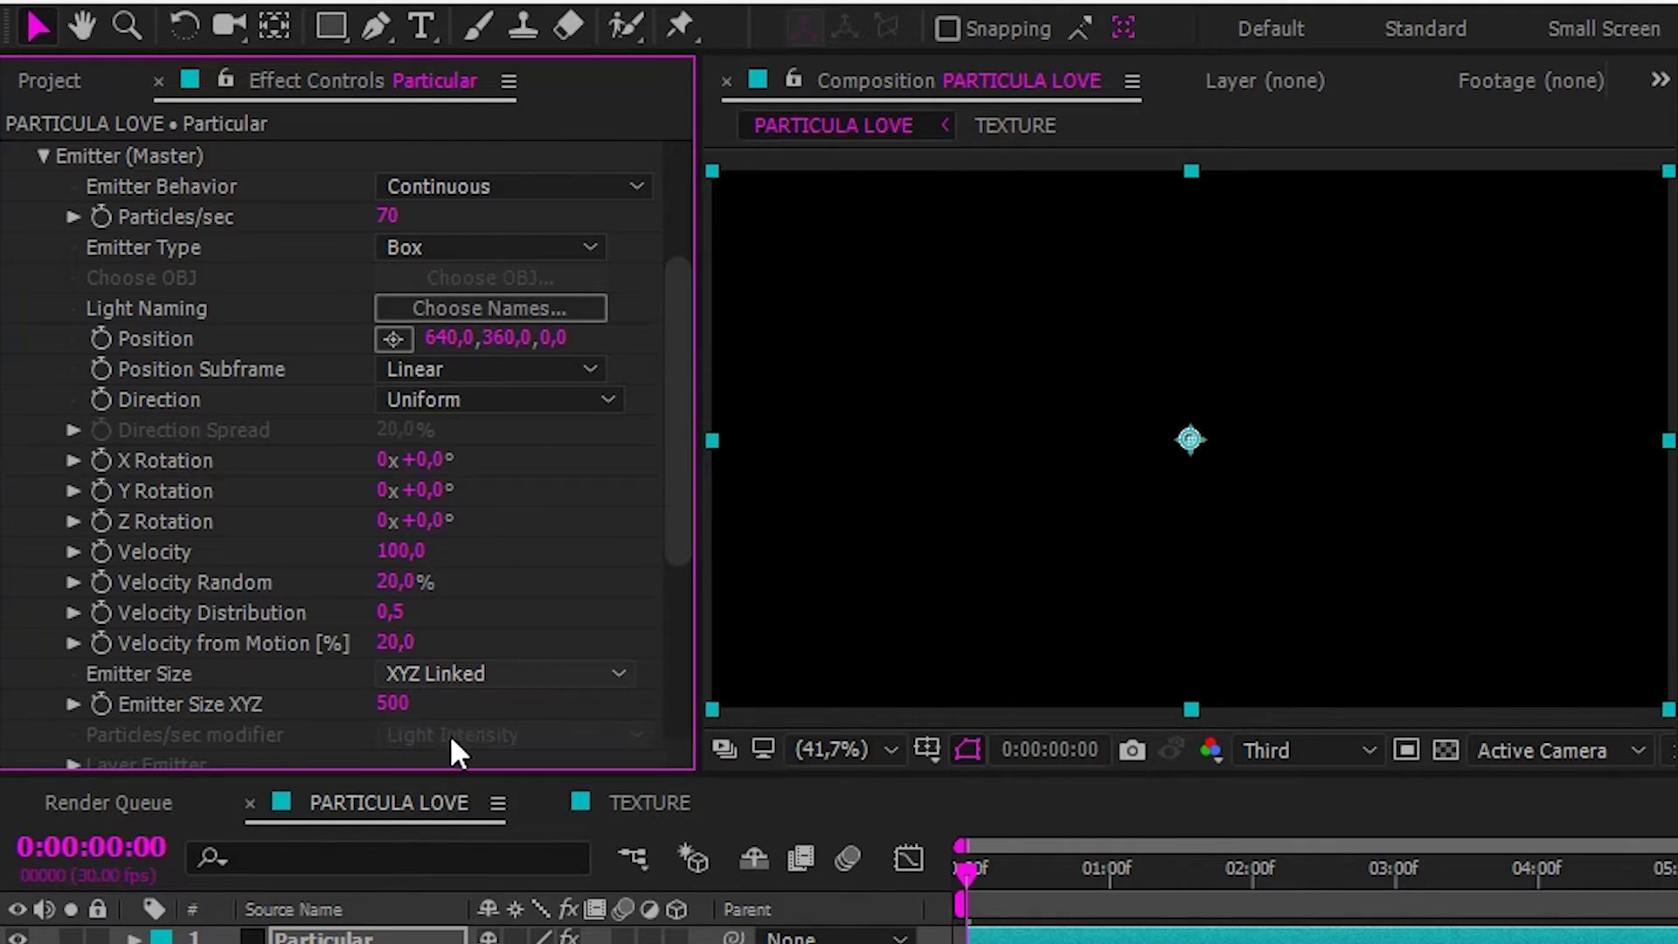
{"action": "scroll", "coordinate": [499, 559], "scroll_direction": "down", "scroll_amount": 2}
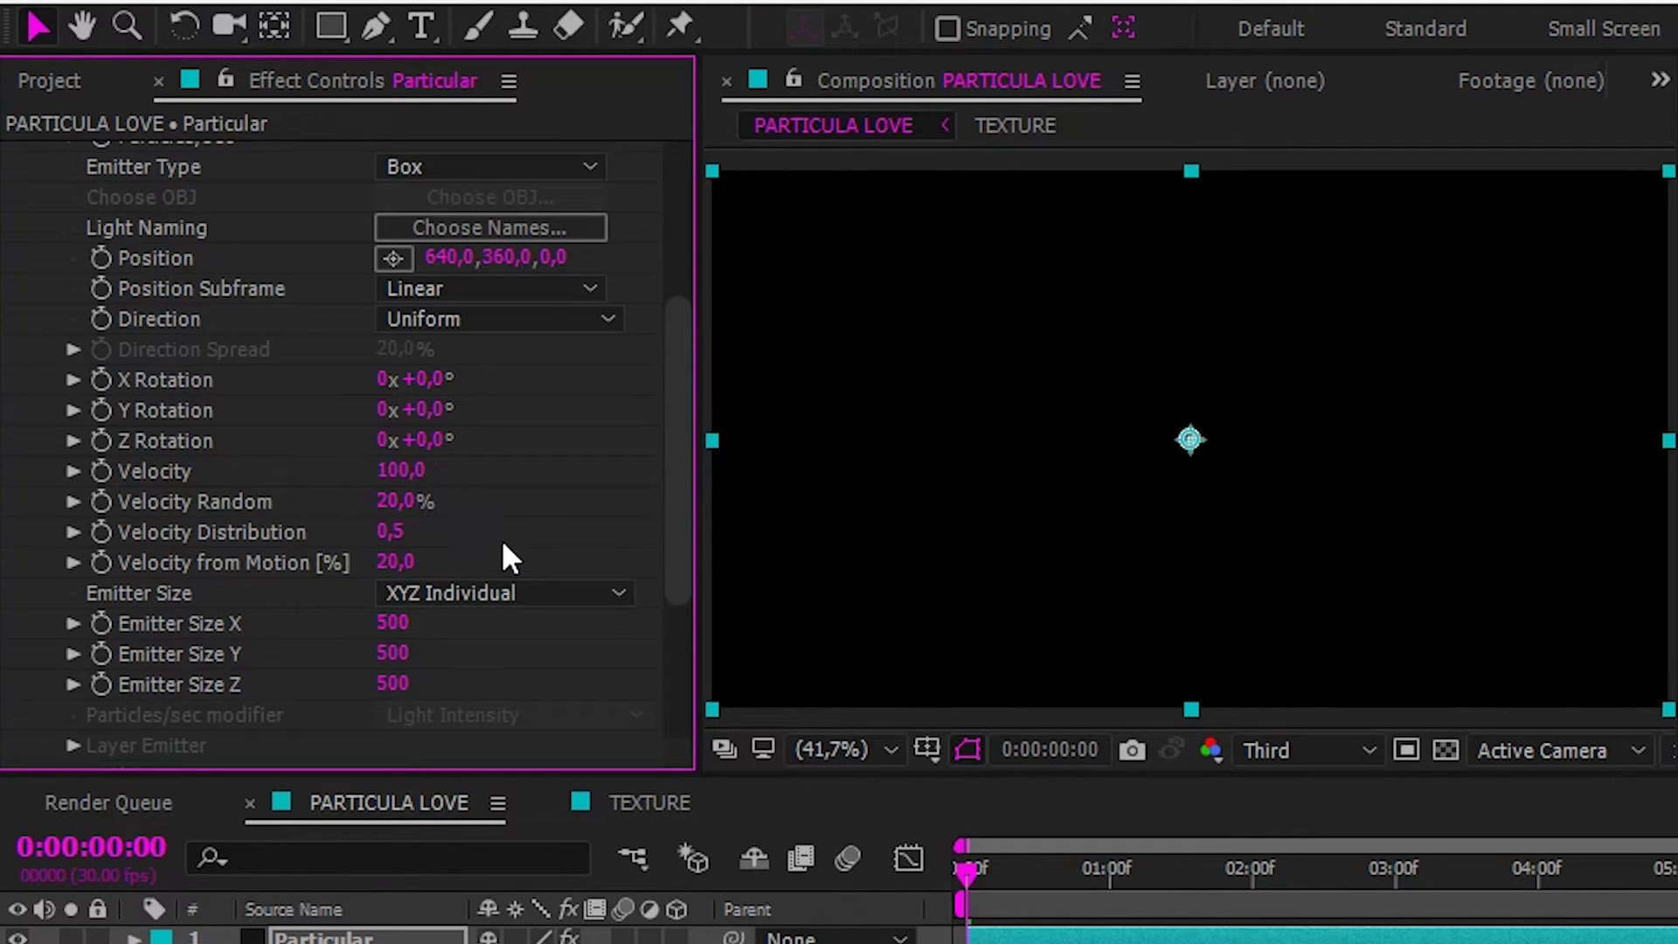
{"action": "left_click", "coordinate": [380, 624]}
{"action": "type", "text": "2500"}
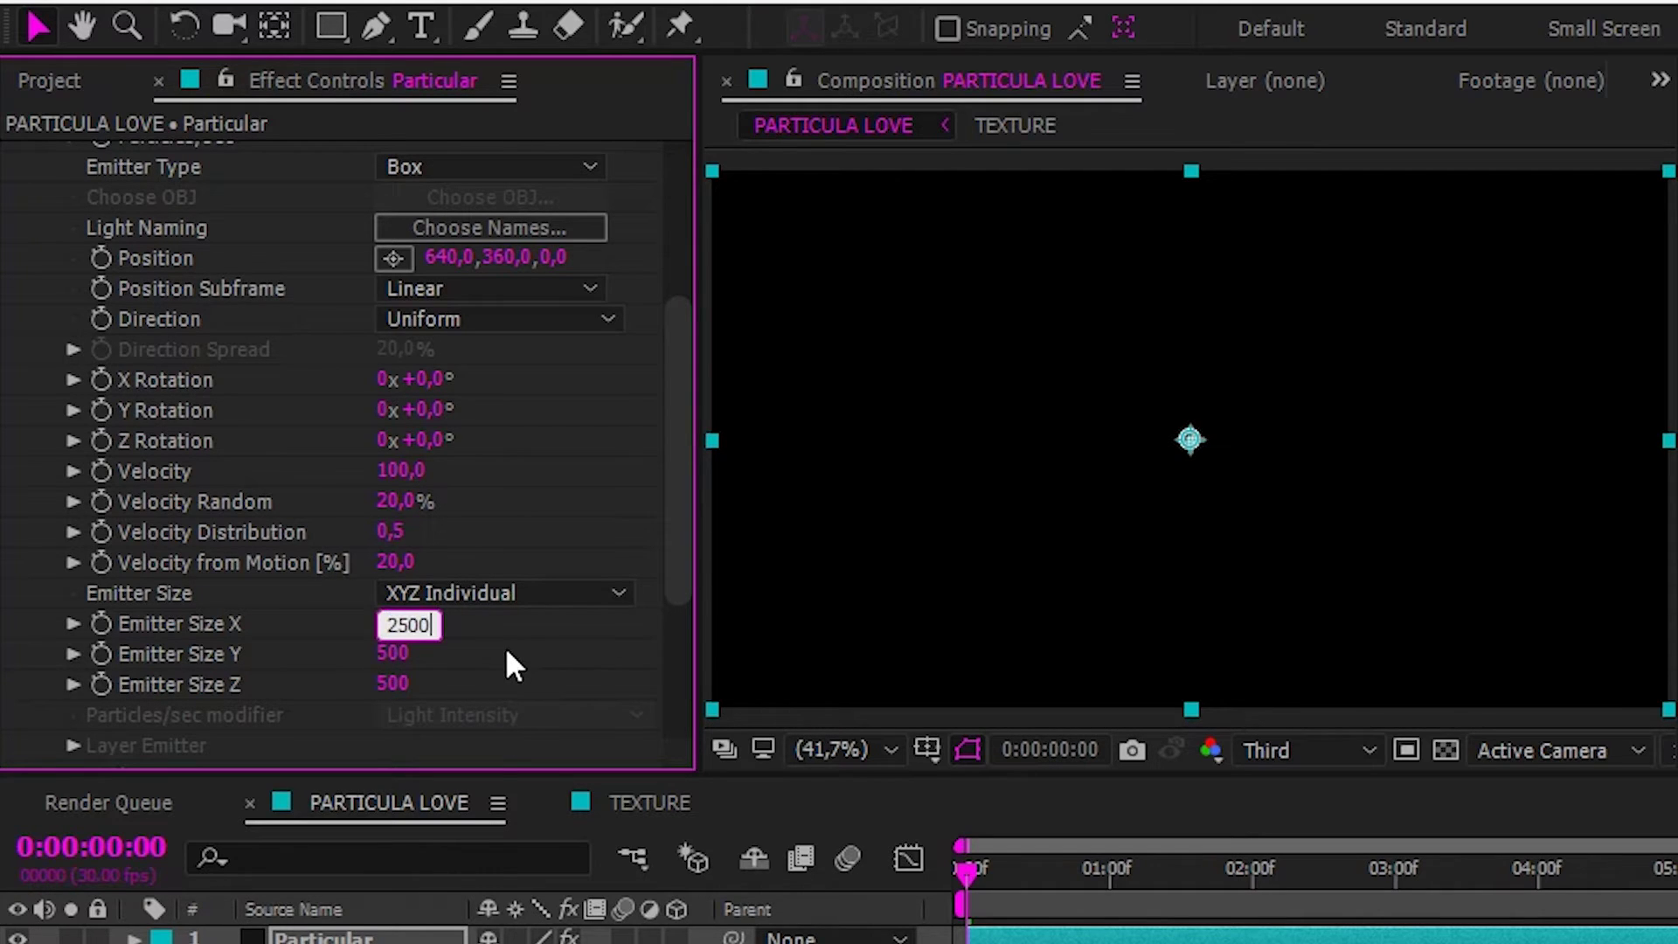
{"action": "key", "text": "Tab"}
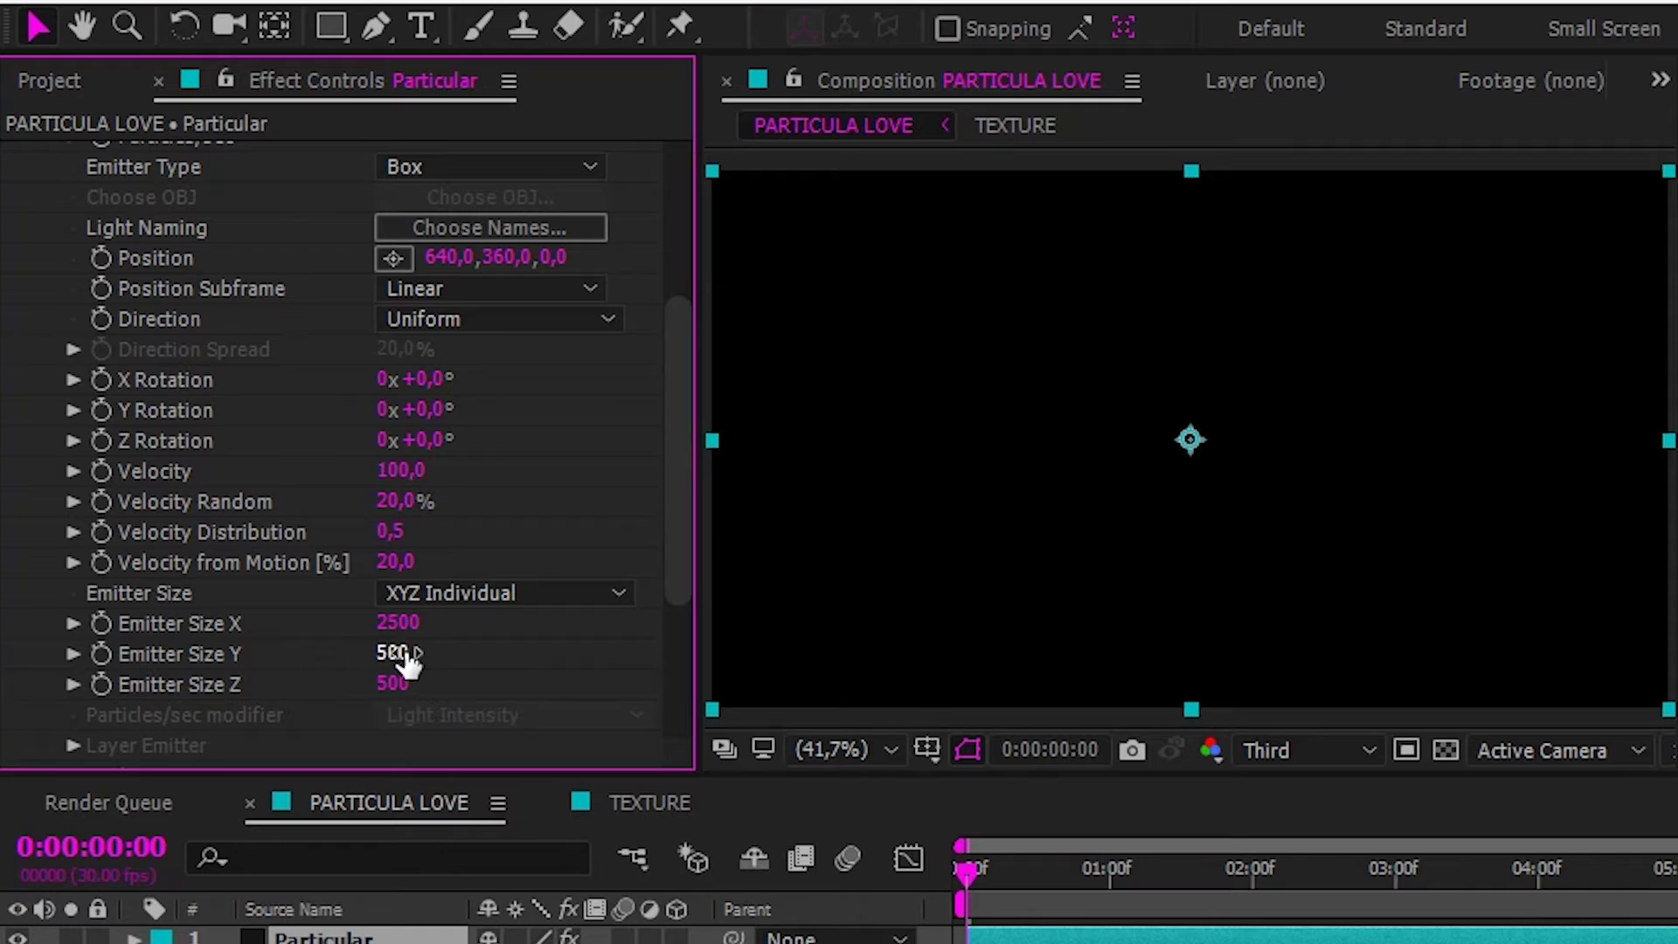
{"action": "left_click", "coordinate": [398, 654]}
{"action": "type", "text": "720"}
{"action": "left_click", "coordinate": [394, 685]}
{"action": "key", "text": "Return"}
{"action": "mouse_move", "coordinate": [973, 872]}
{"action": "left_mouse_down"}
{"action": "mouse_move", "coordinate": [1012, 895]}
{"action": "mouse_move", "coordinate": [1213, 904]}
{"action": "mouse_move", "coordinate": [1030, 883]}
{"action": "mouse_move", "coordinate": [1208, 888]}
{"action": "mouse_move", "coordinate": [932, 893]}
{"action": "mouse_move", "coordinate": [951, 873]}
{"action": "left_mouse_up"}
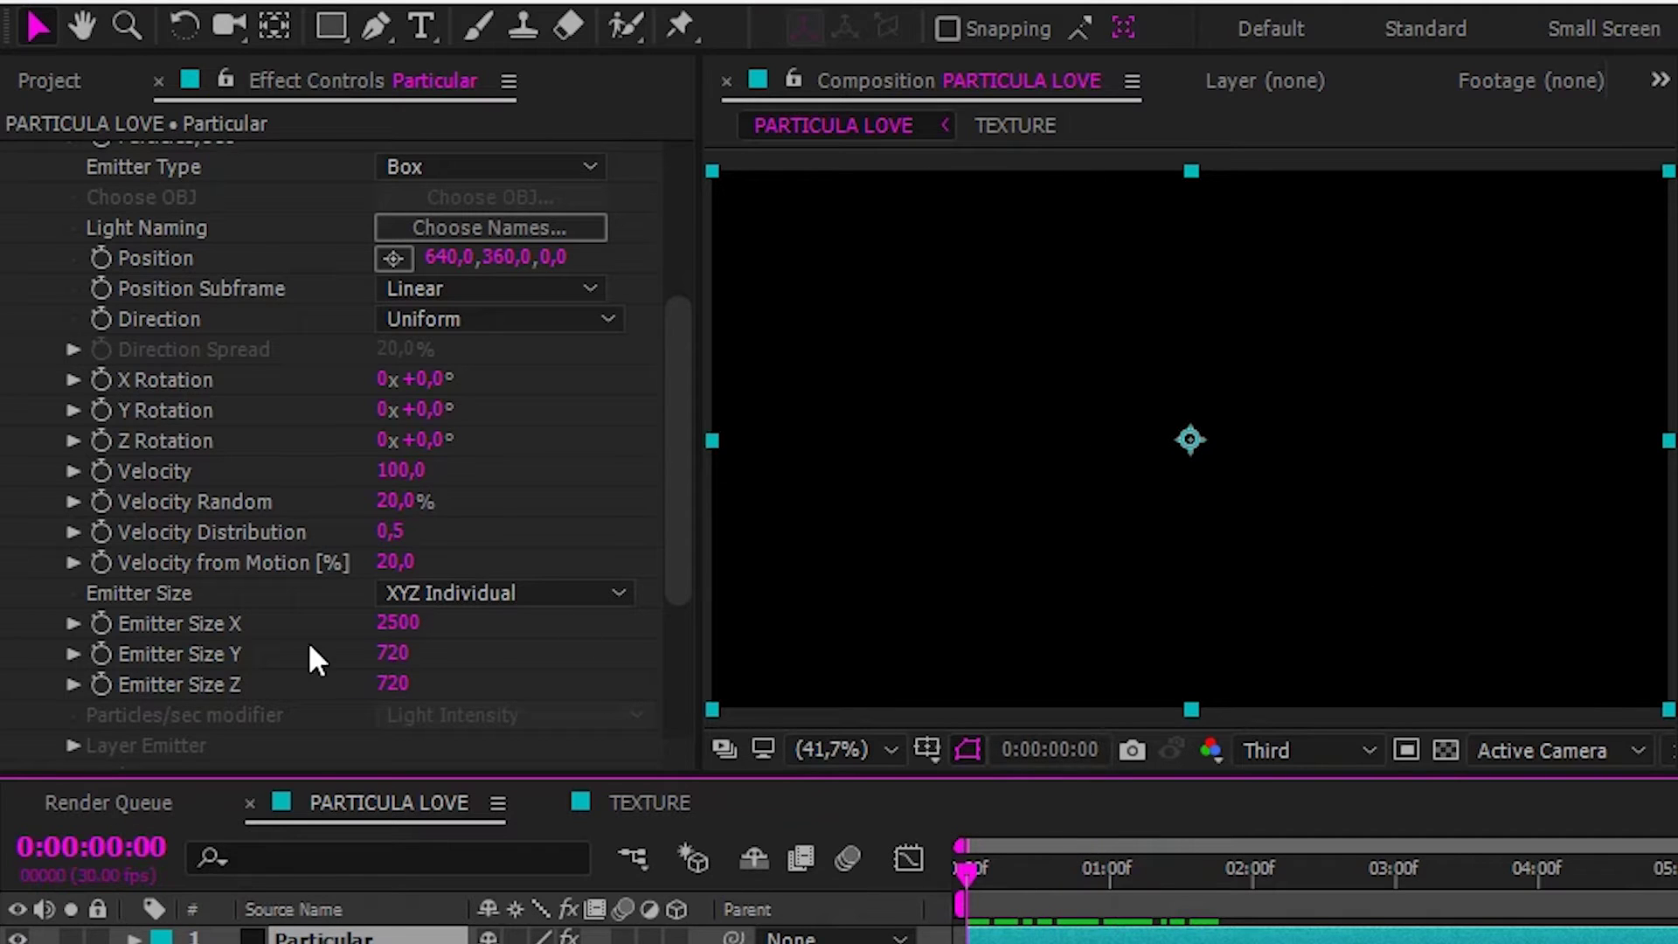
- Raise Emission Extras Pre Run to 100% so particles fill the frame immediately
{"action": "scroll", "coordinate": [138, 689], "scroll_direction": "down", "scroll_amount": 4}
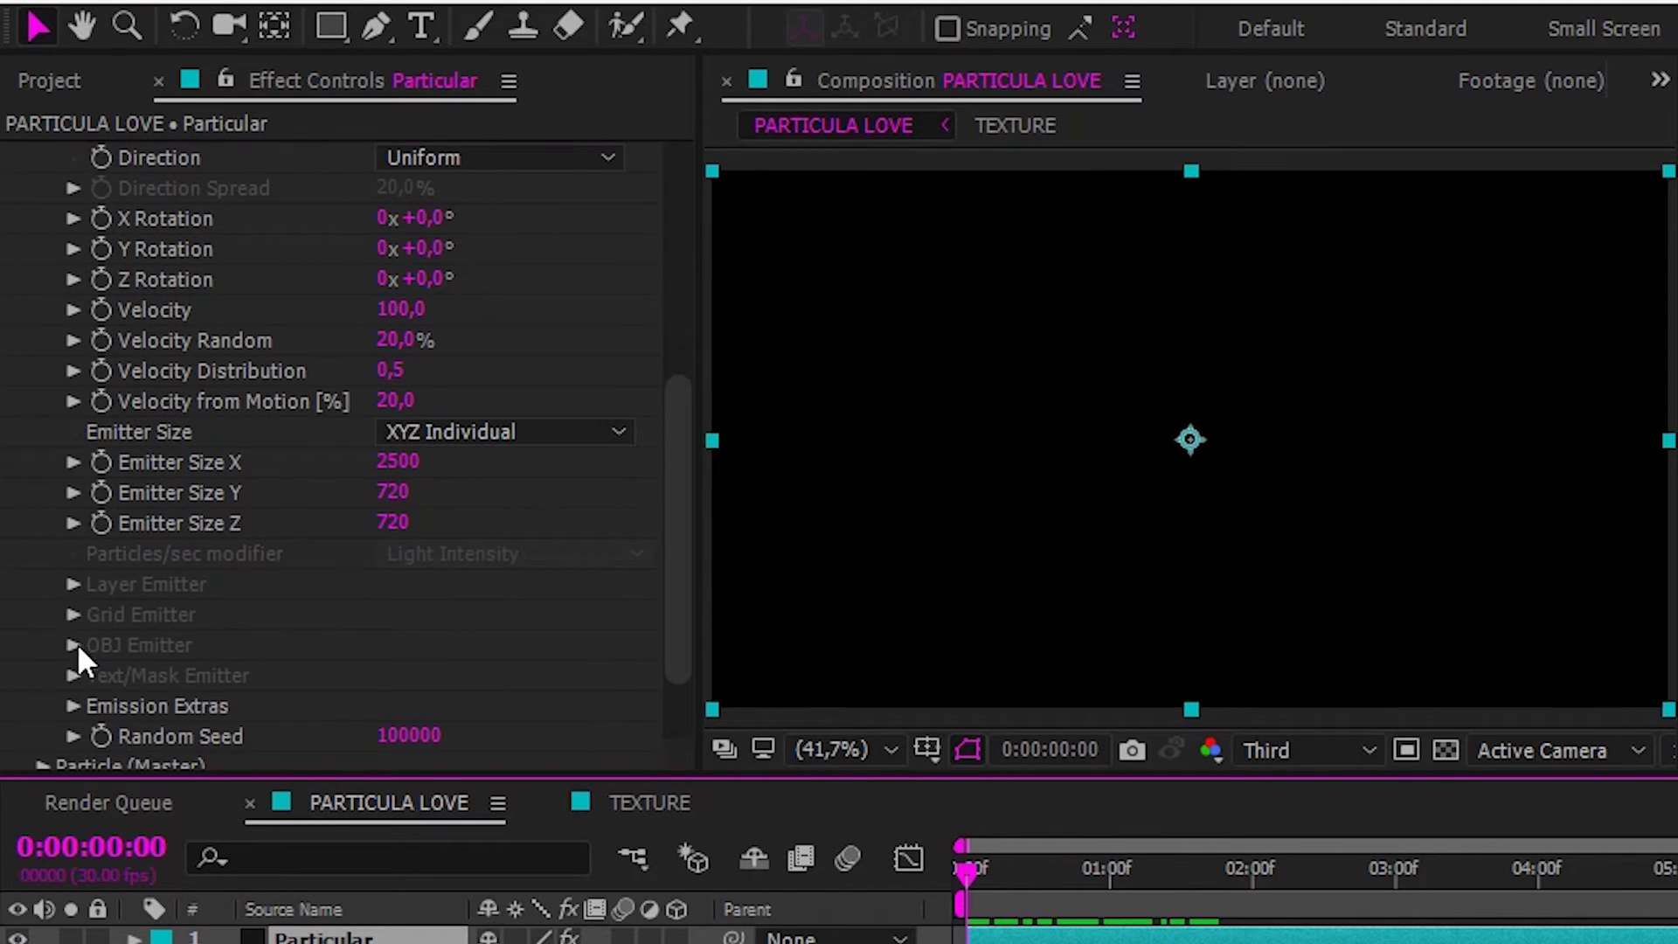
{"action": "left_click", "coordinate": [75, 706]}
{"action": "scroll", "coordinate": [75, 706], "scroll_direction": "down", "scroll_amount": 5}
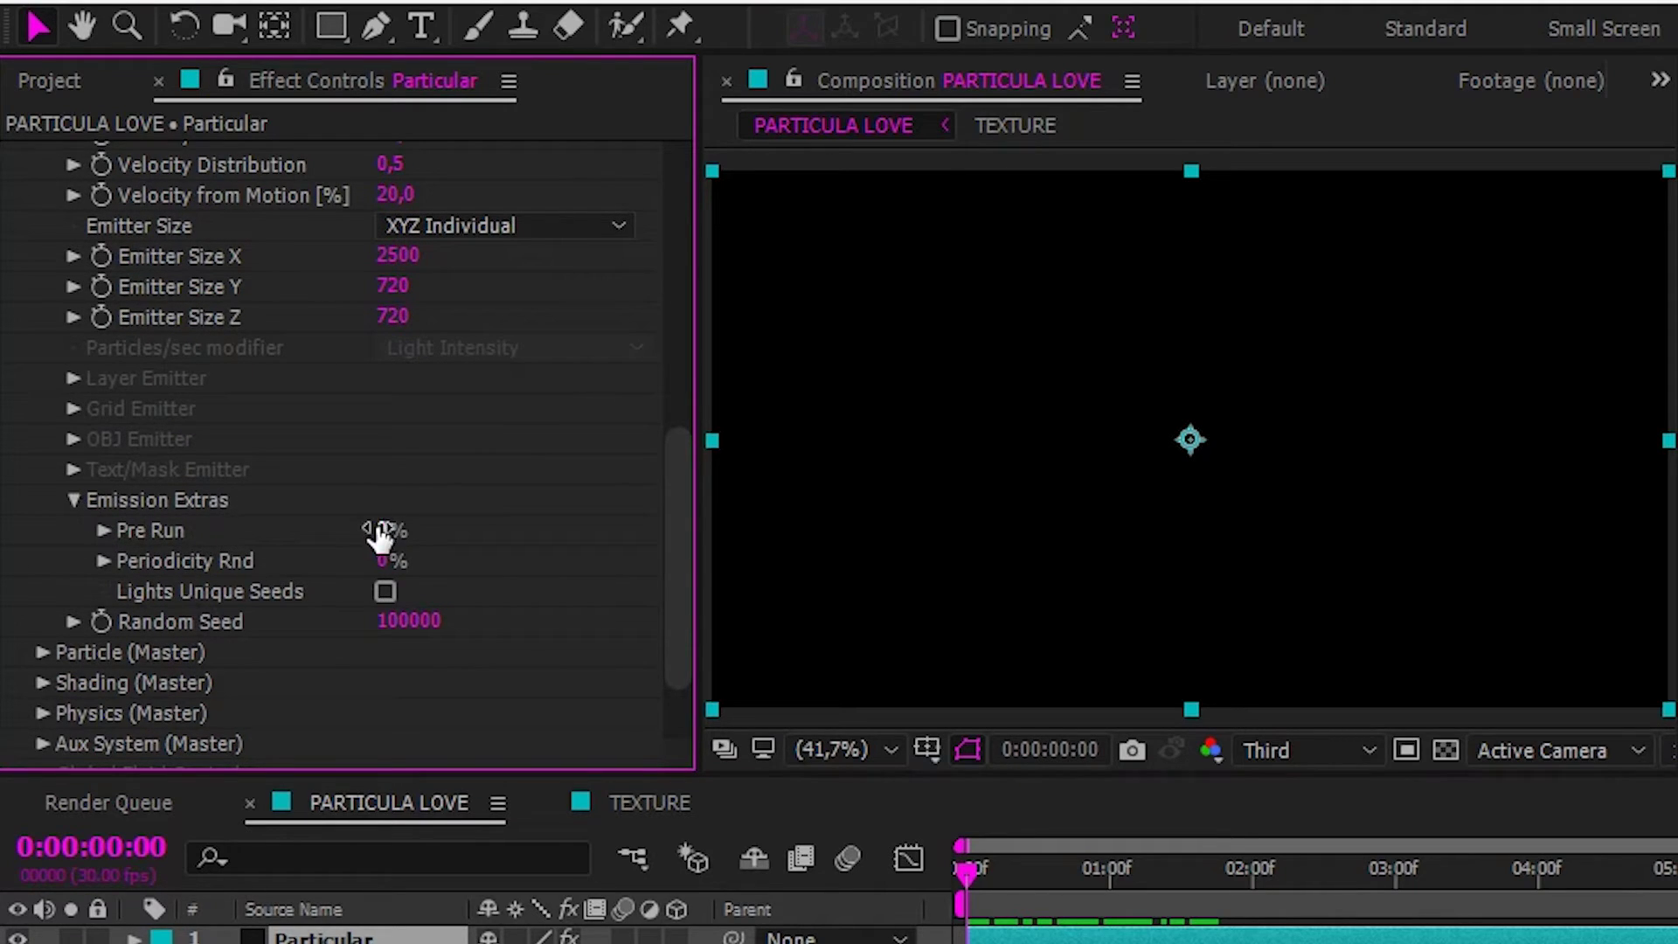
{"action": "left_click_drag", "start_coordinate": [440, 531], "coordinate": [819, 541]}
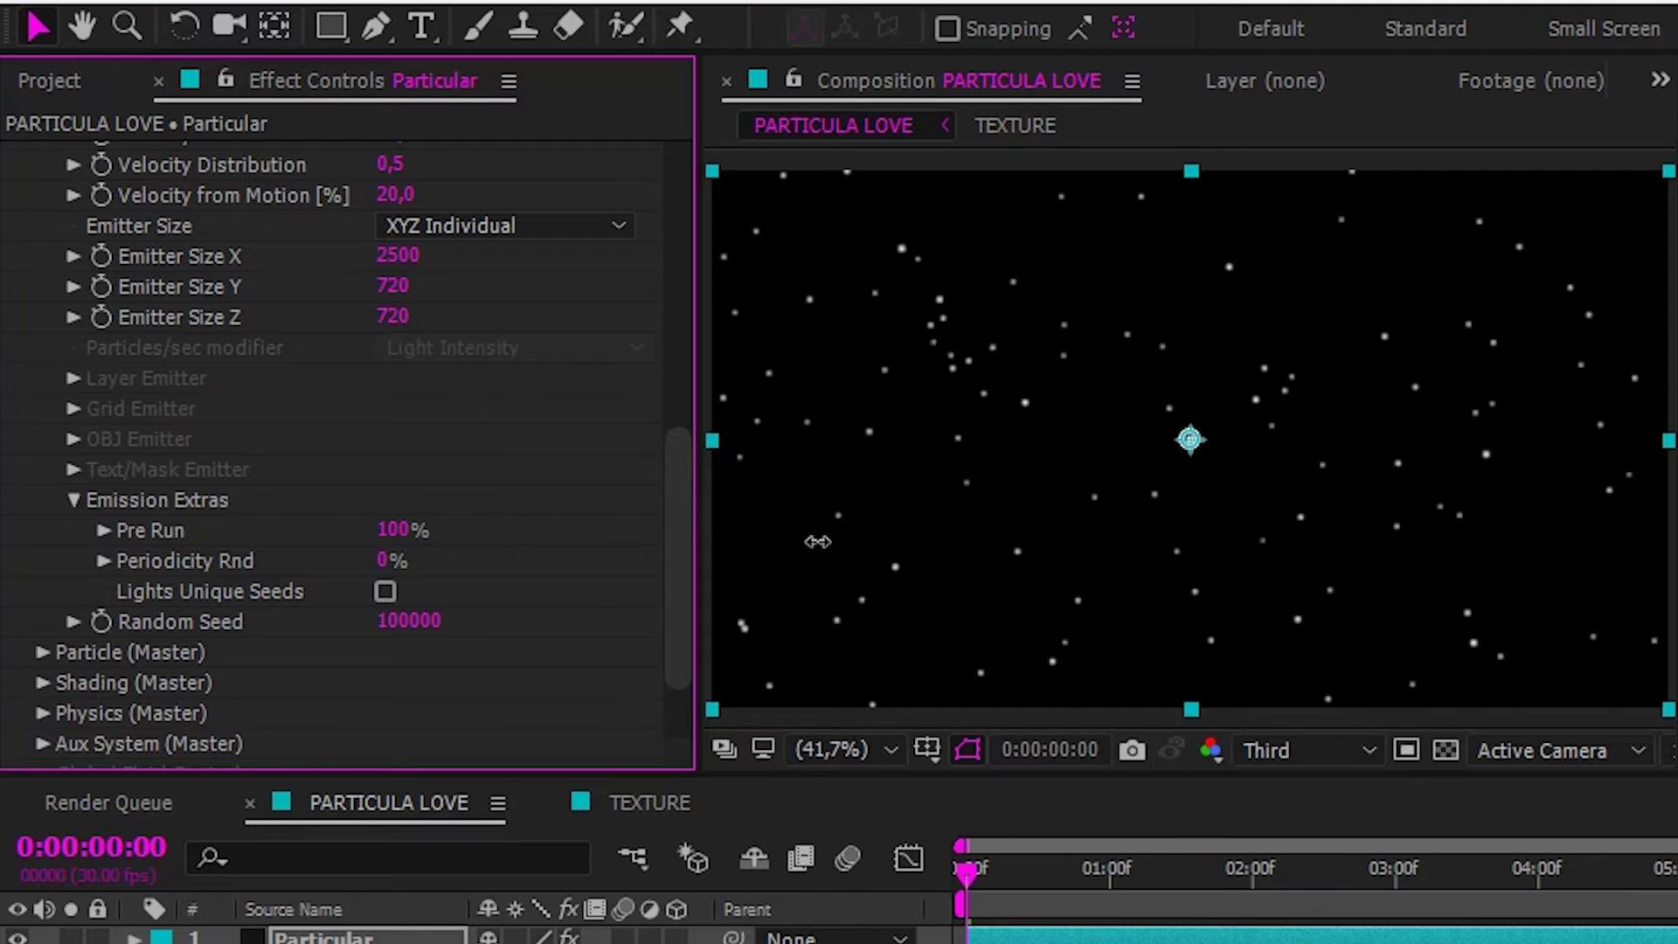
{"action": "left_click", "coordinate": [75, 499]}
{"action": "scroll", "coordinate": [112, 533], "scroll_direction": "up", "scroll_amount": 5}
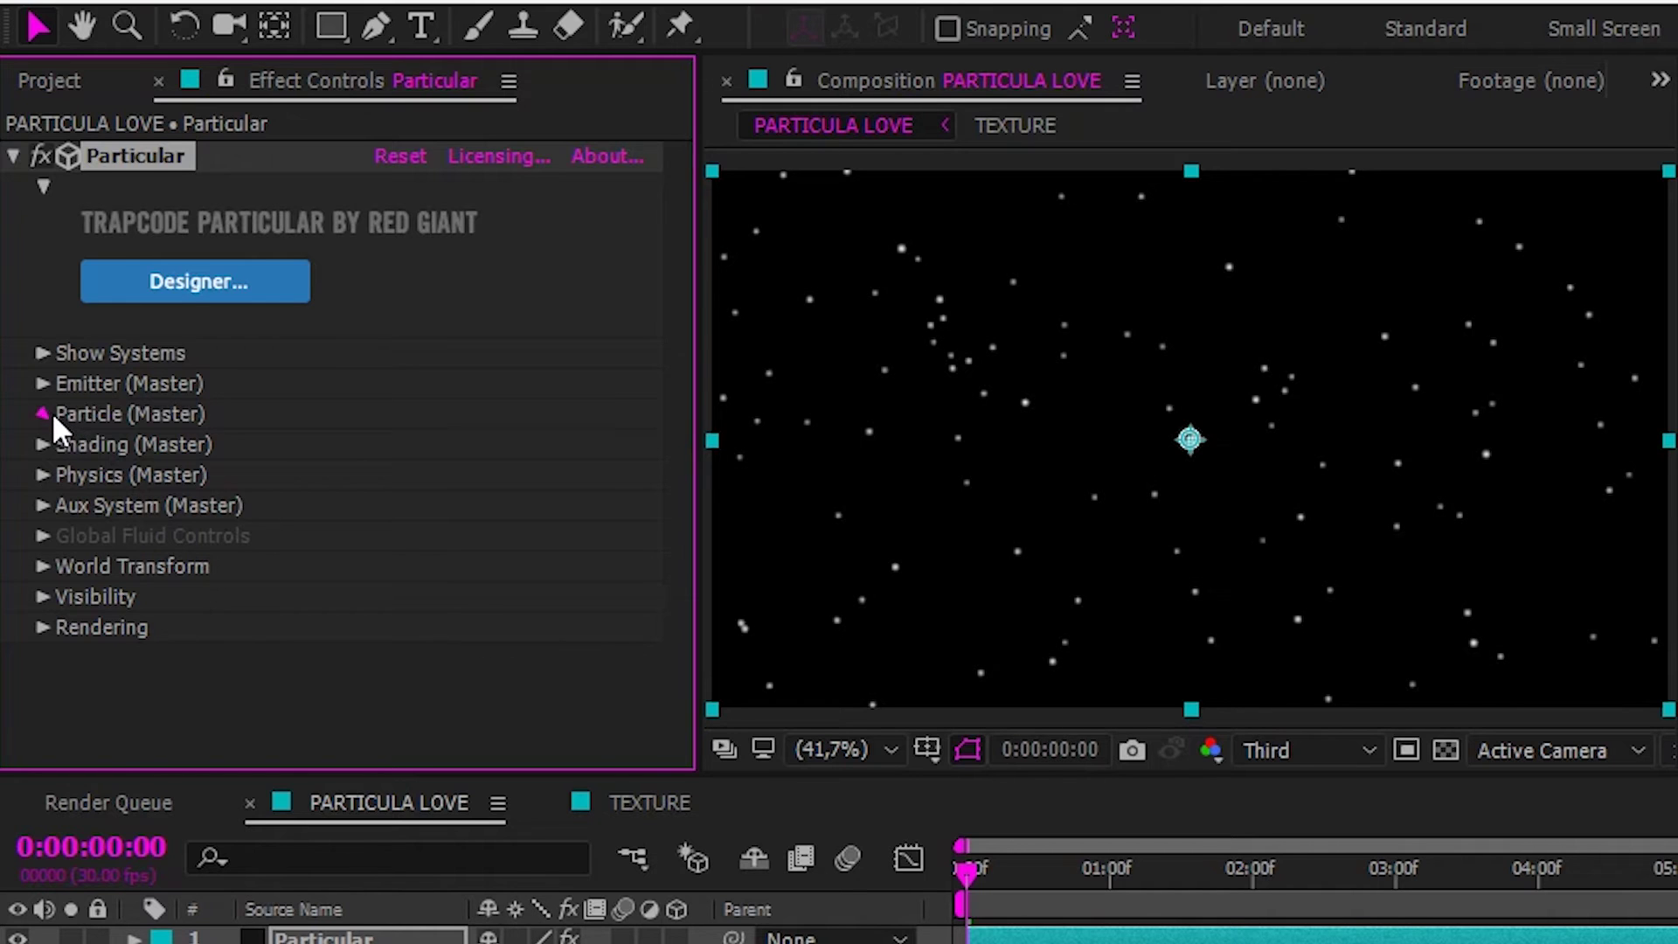
- Make the particles sprites using the TEXTURE layer, with random still-frame time sampling
{"action": "left_click", "coordinate": [51, 412]}
{"action": "scroll", "coordinate": [72, 432], "scroll_direction": "down", "scroll_amount": 3}
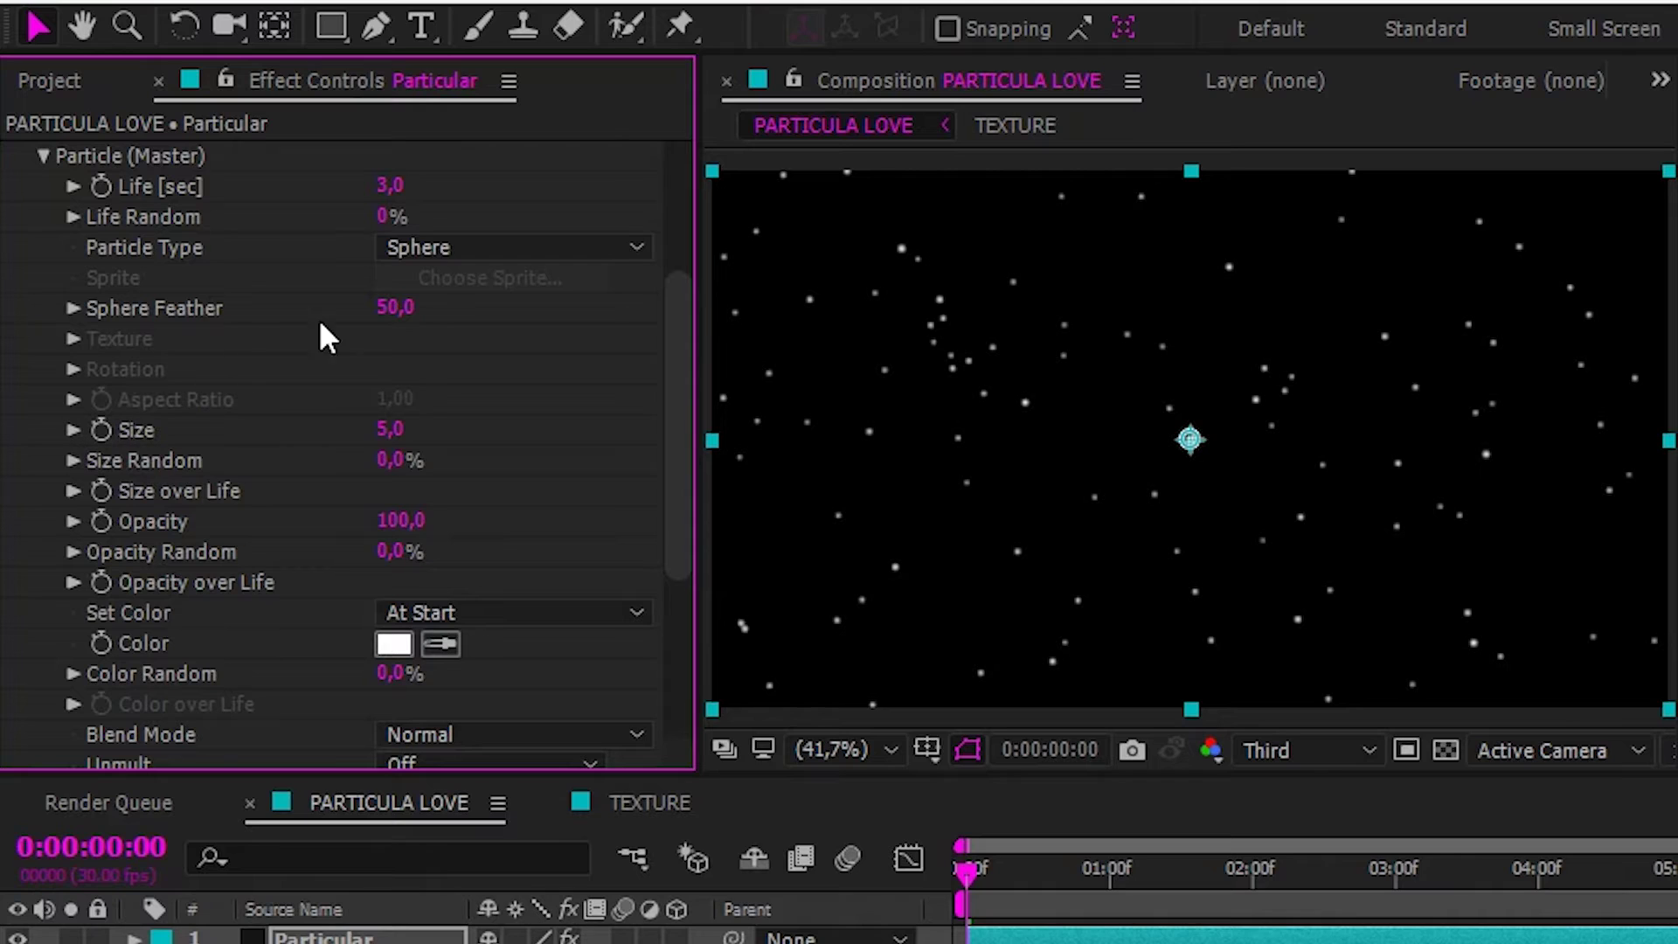
{"action": "left_click", "coordinate": [431, 249]}
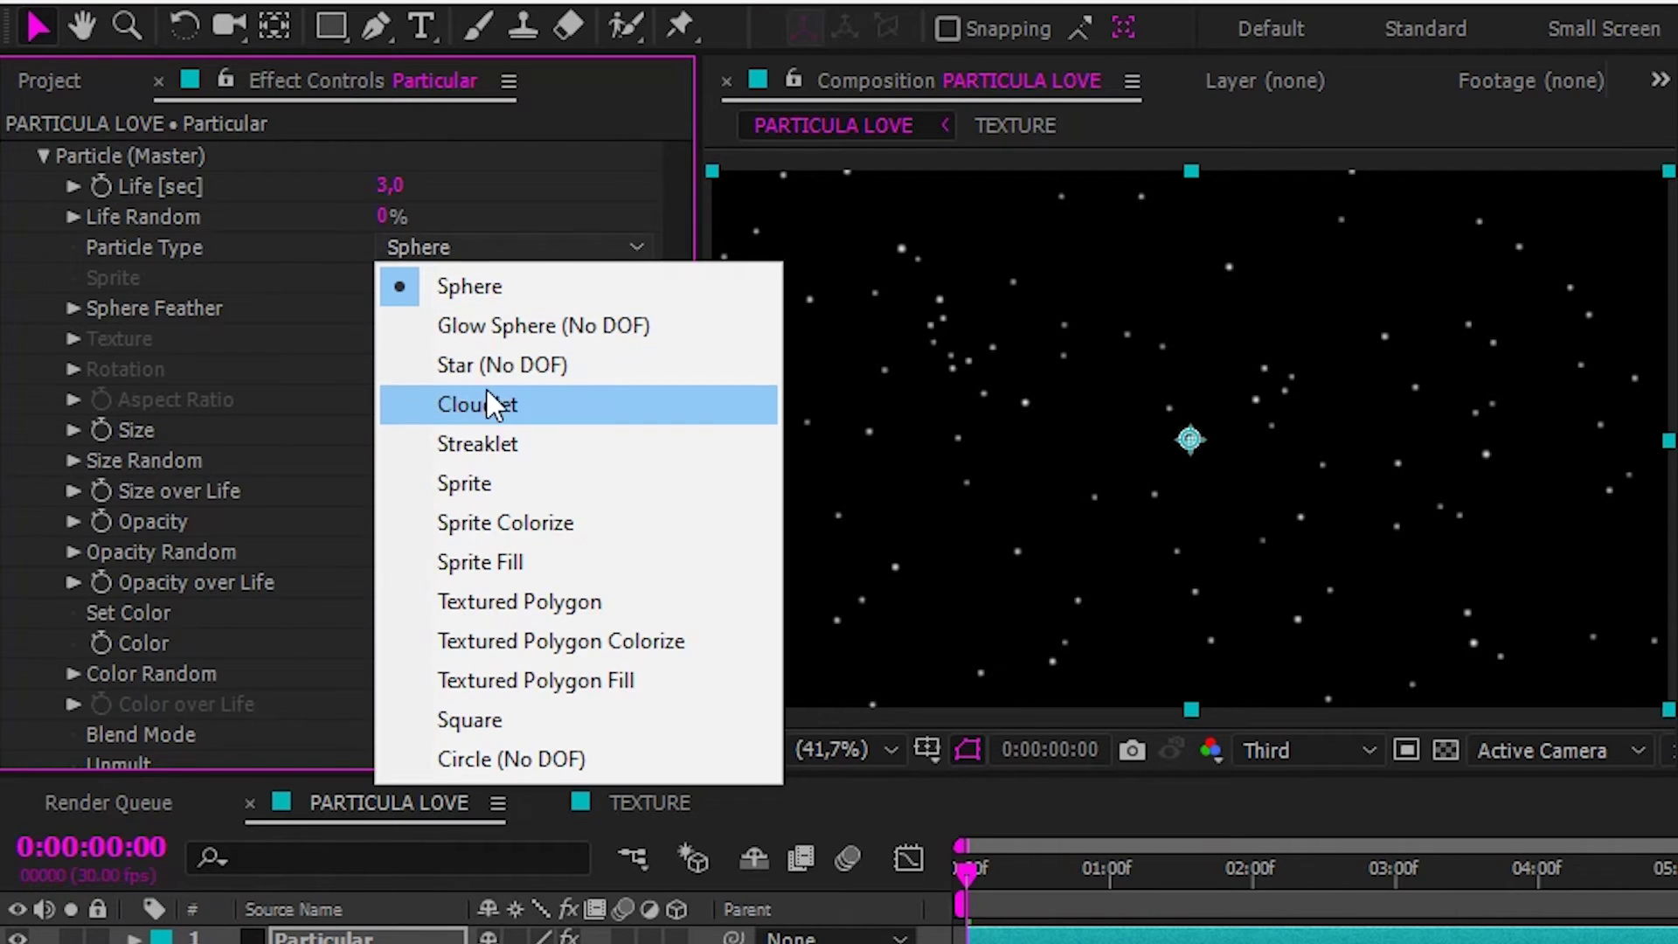
{"action": "left_click", "coordinate": [482, 479]}
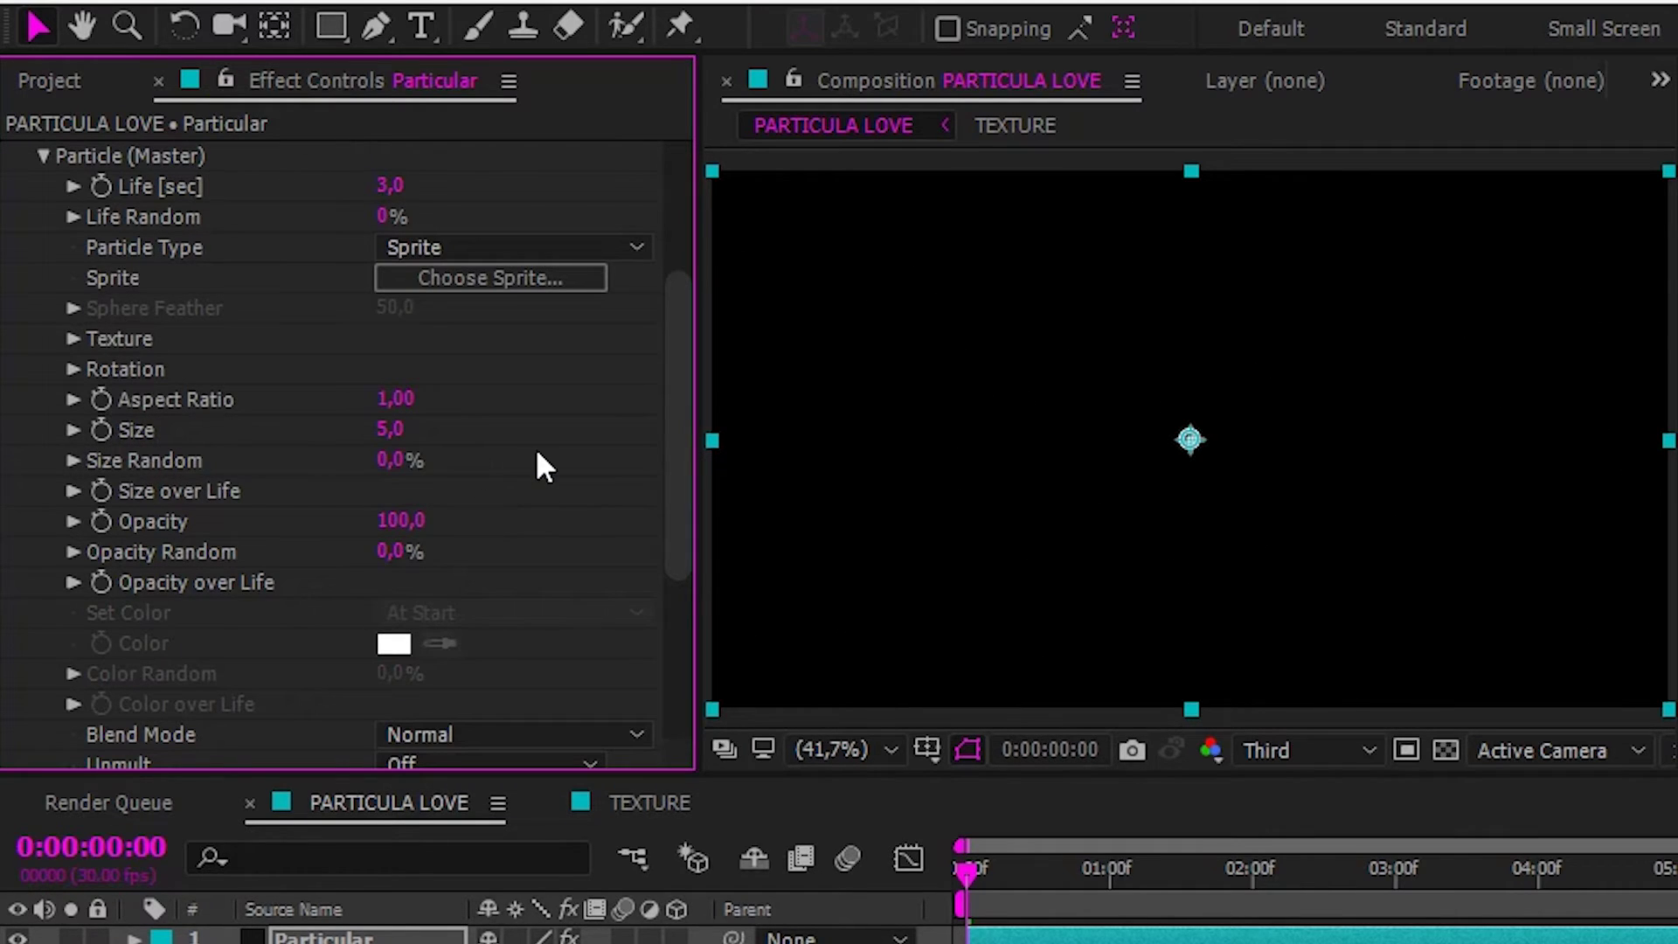
{"action": "left_click", "coordinate": [75, 340]}
{"action": "left_click", "coordinate": [443, 369]}
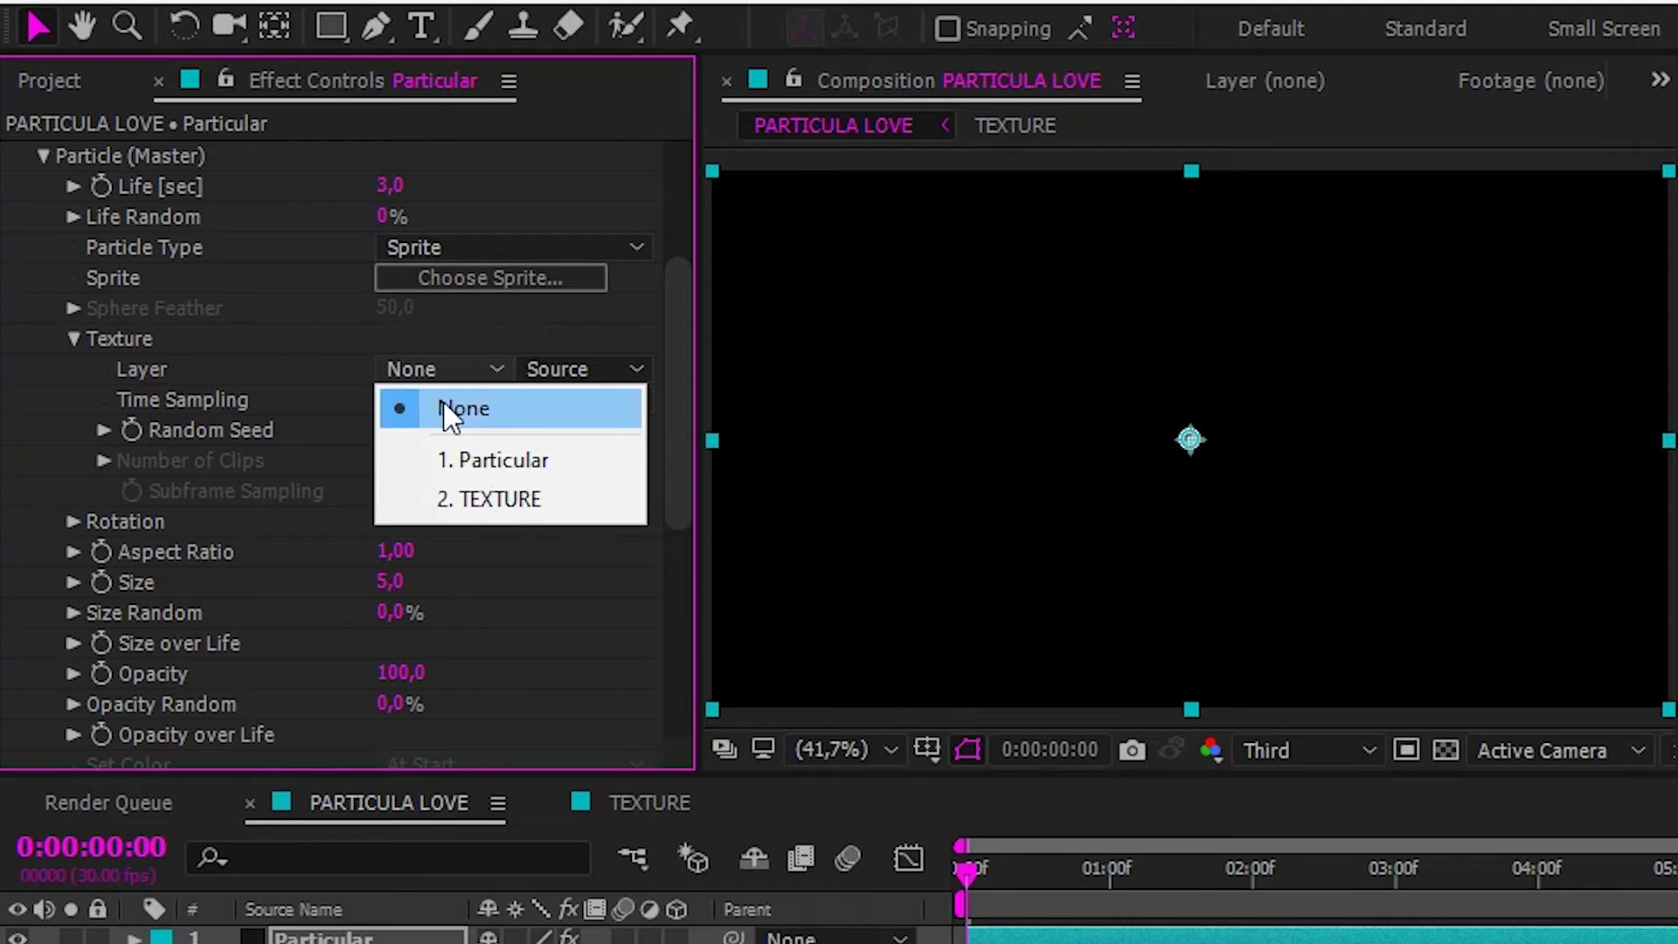
{"action": "left_click", "coordinate": [476, 495]}
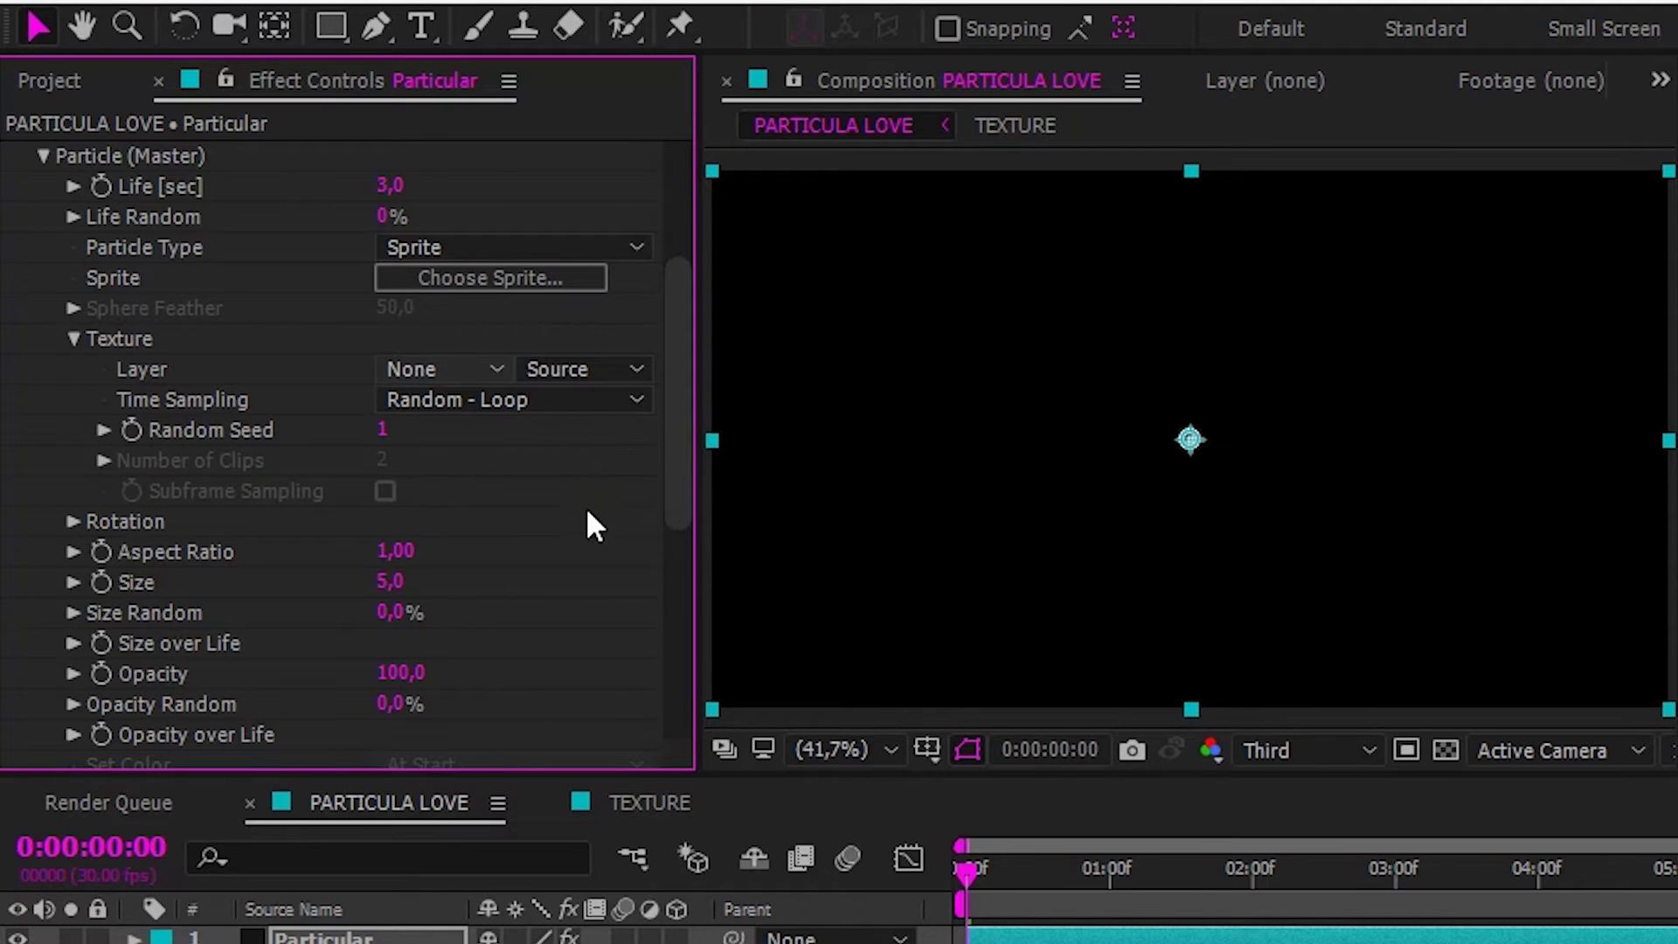
{"action": "left_click", "coordinate": [511, 402]}
{"action": "left_click", "coordinate": [478, 597]}
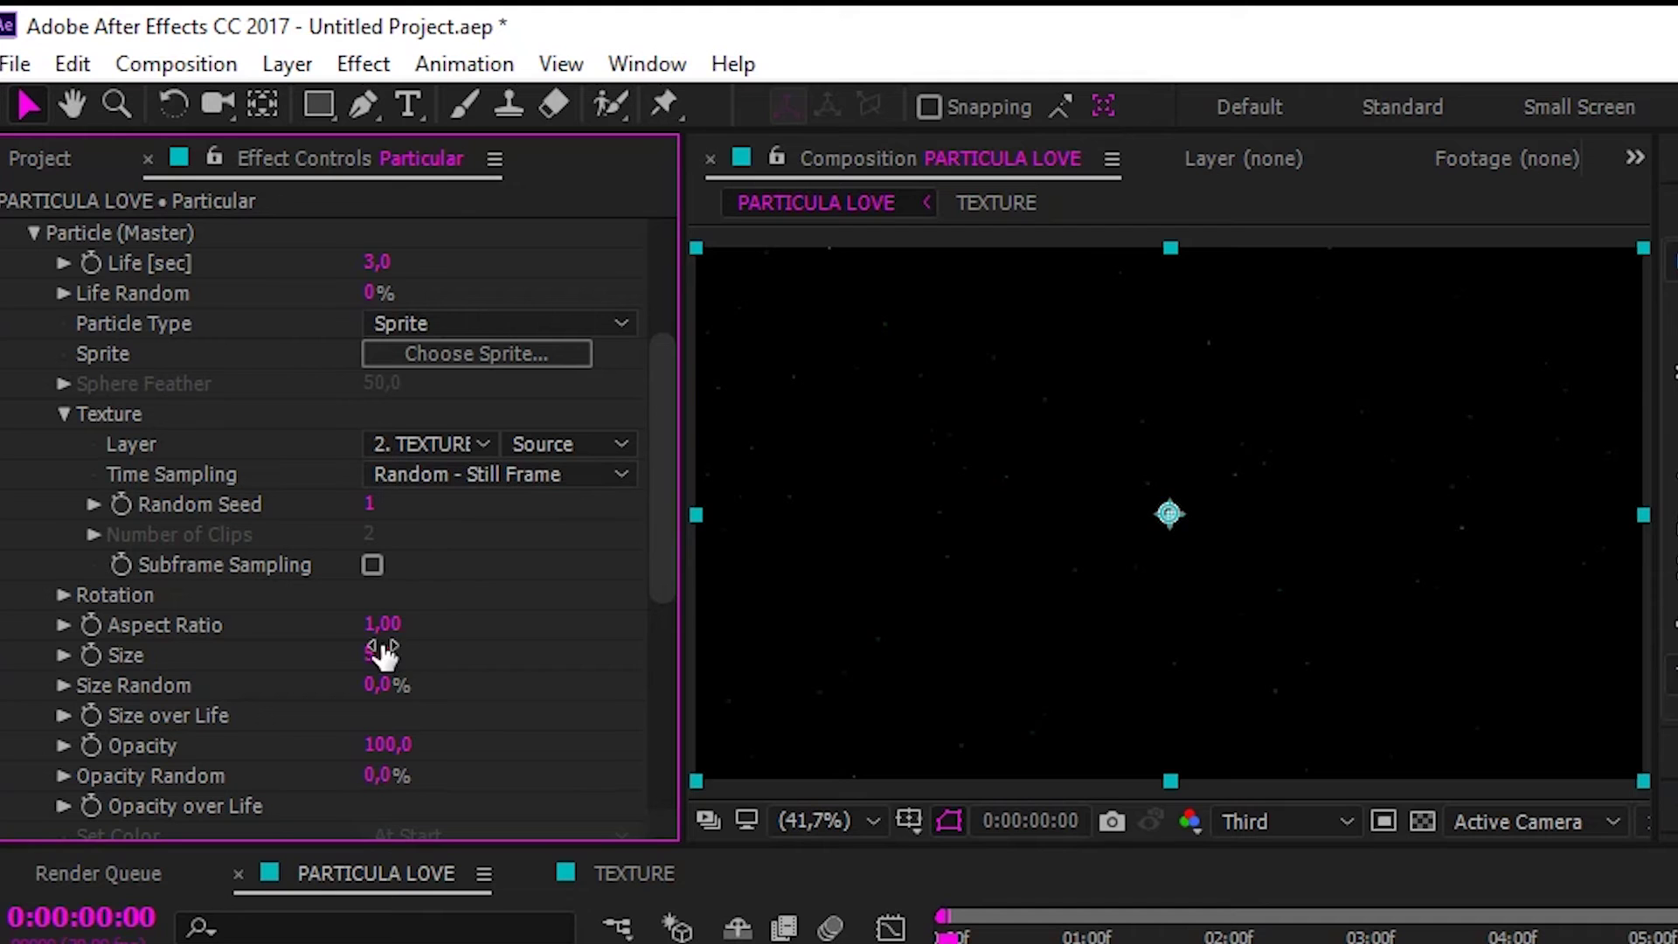
- Set particle size to 85 with 100% size random
{"action": "left_click_drag", "start_coordinate": [463, 654], "coordinate": [540, 640]}
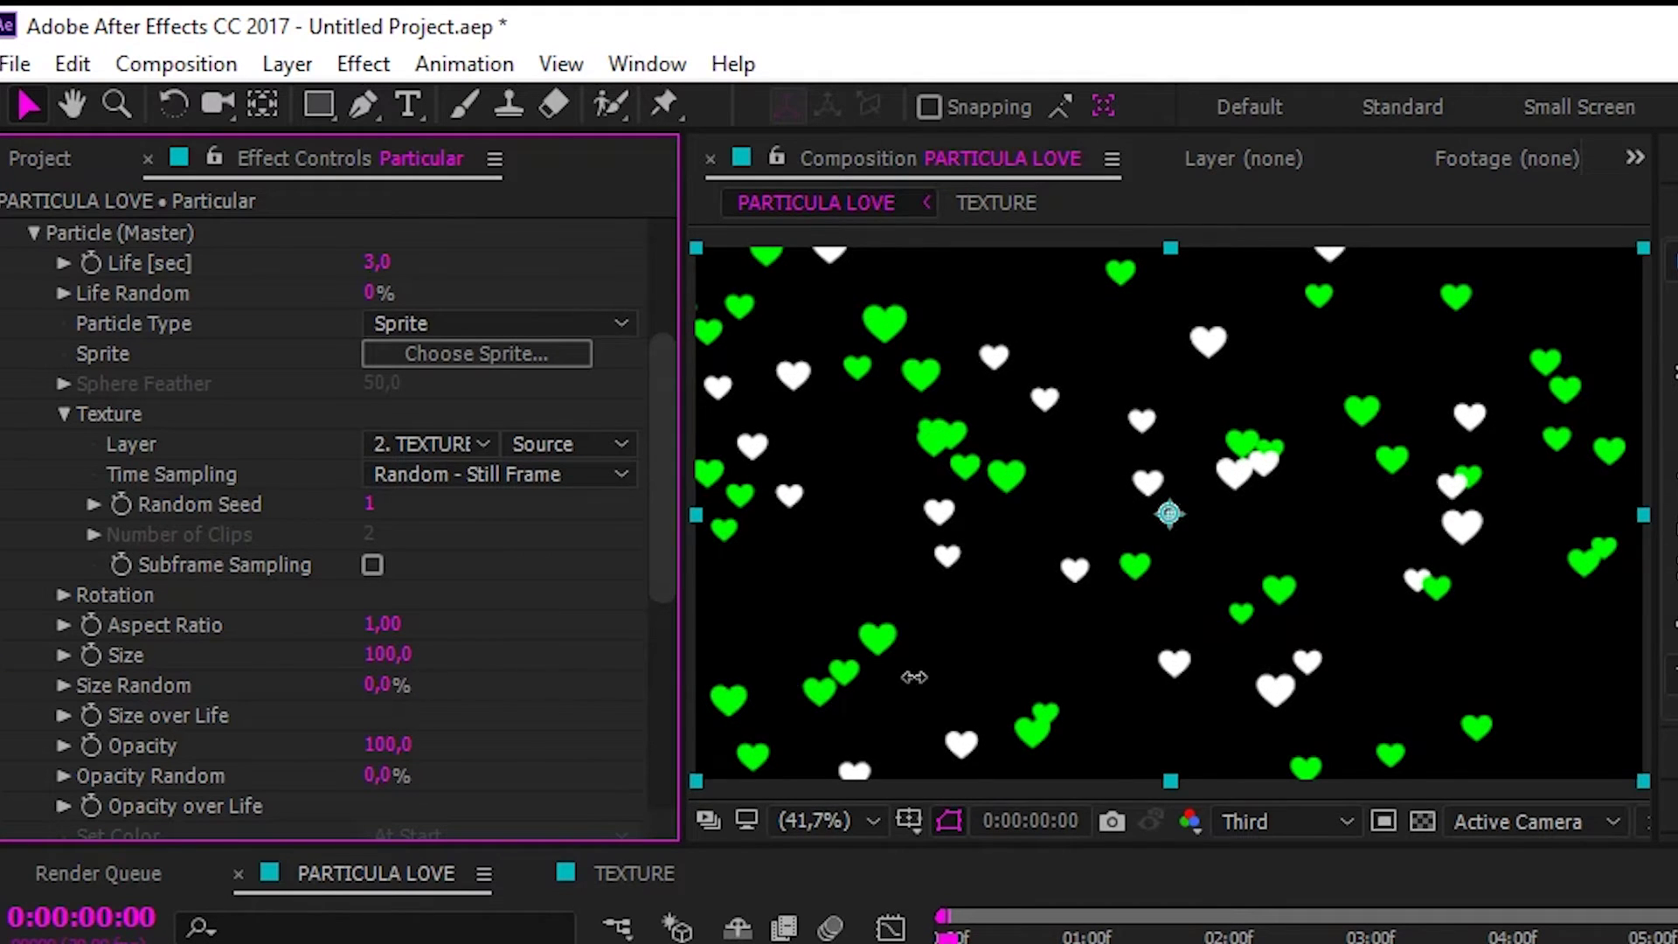
{"action": "left_click_drag", "start_coordinate": [915, 677], "coordinate": [1073, 673]}
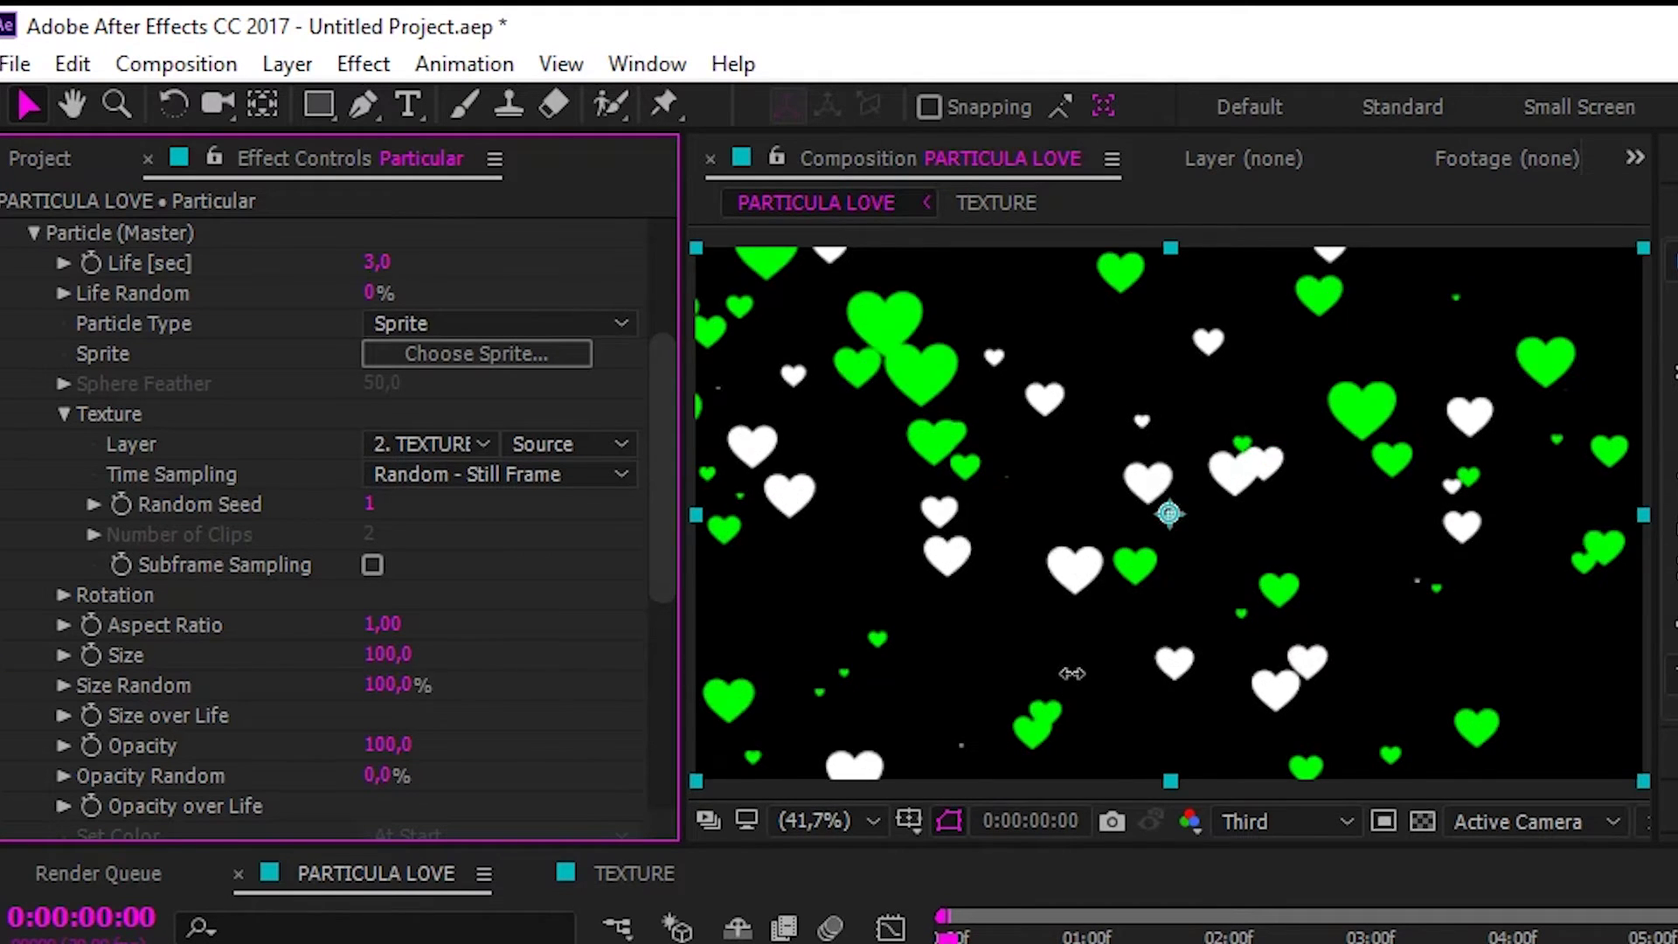
{"action": "left_click", "coordinate": [386, 657]}
{"action": "type", "text": "85"}
{"action": "key", "text": "Return"}
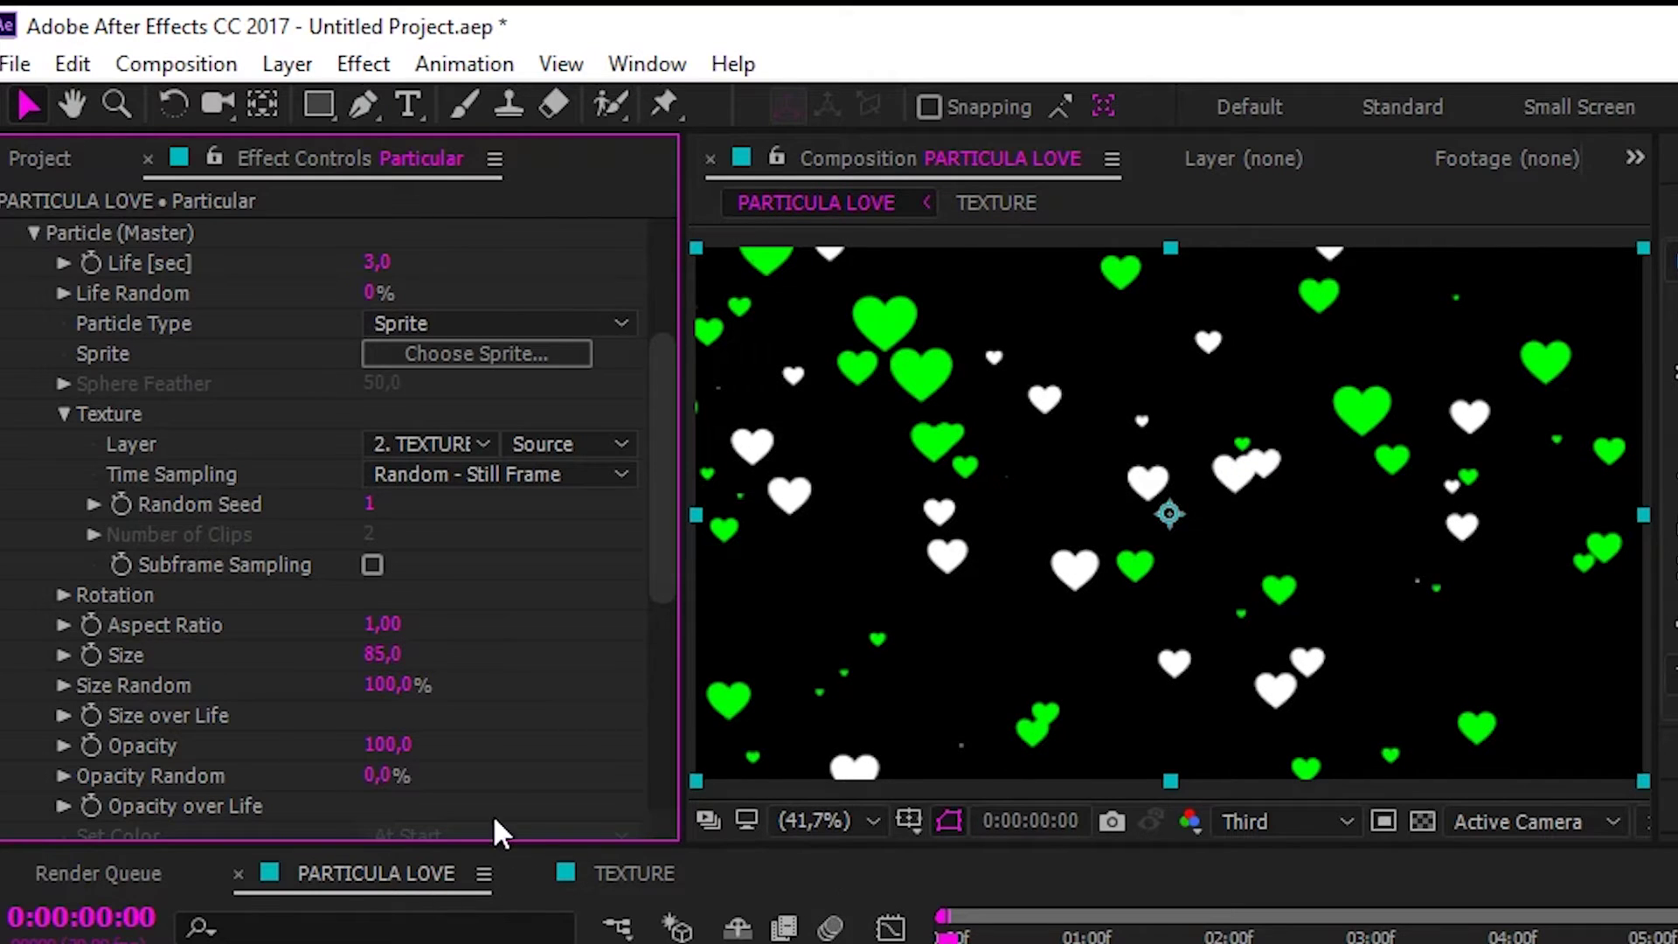
- Apply a bell-shaped Size over Life preset and preview the hearts
{"action": "scroll", "coordinate": [472, 719], "scroll_direction": "down", "scroll_amount": 1}
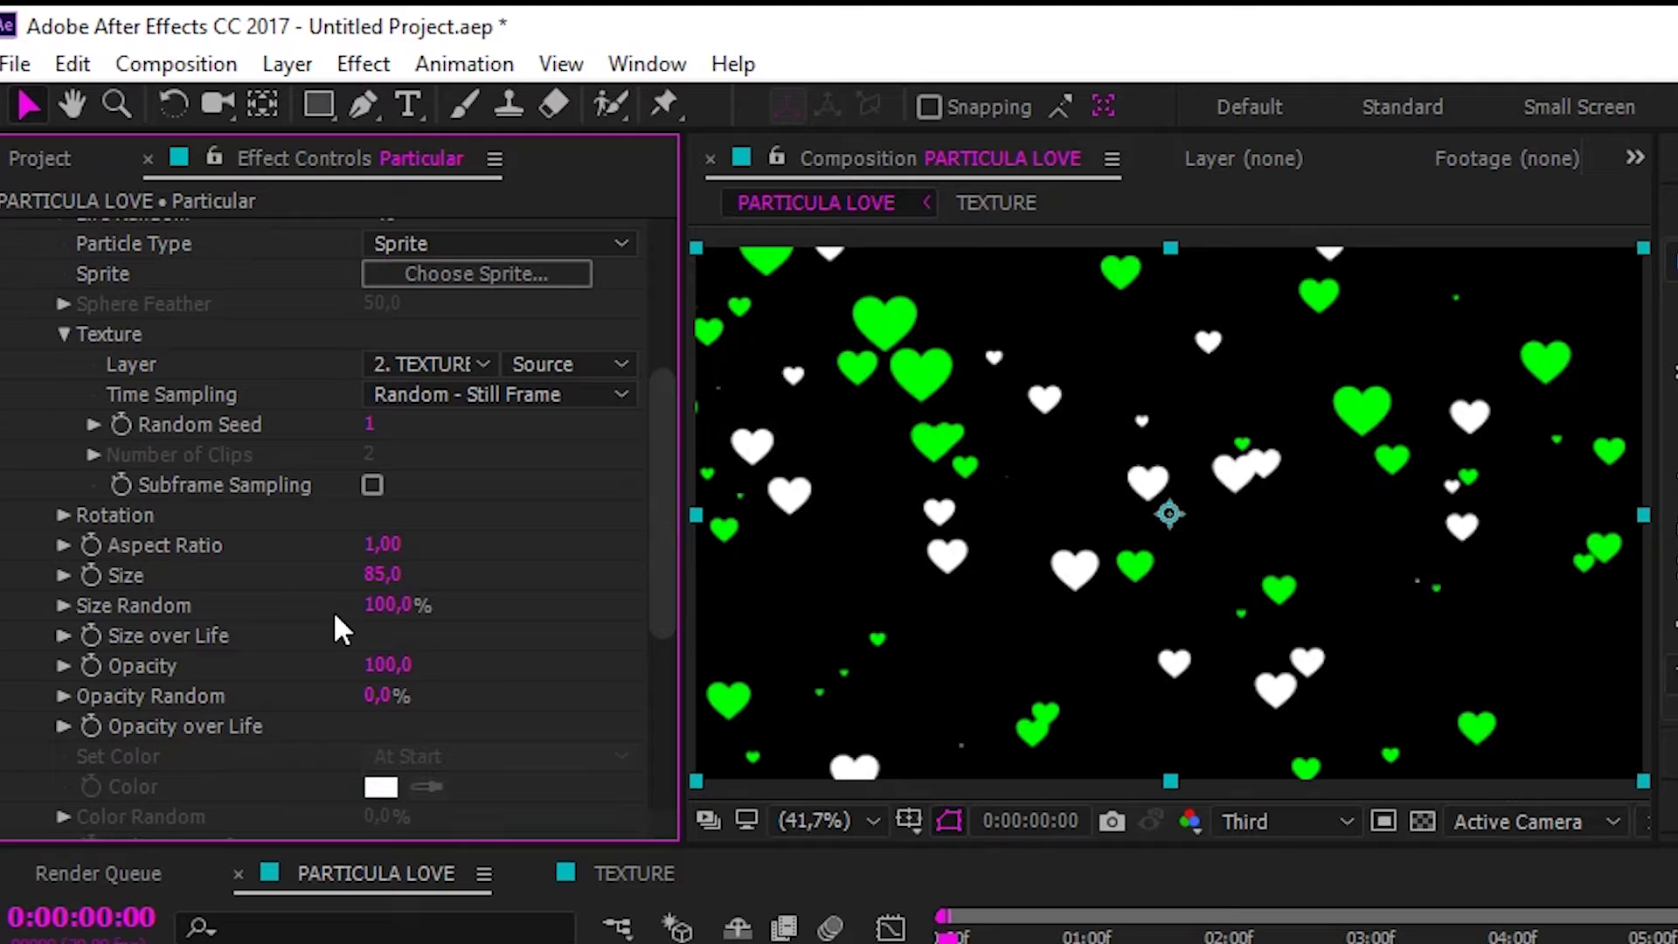
{"action": "left_click", "coordinate": [64, 637]}
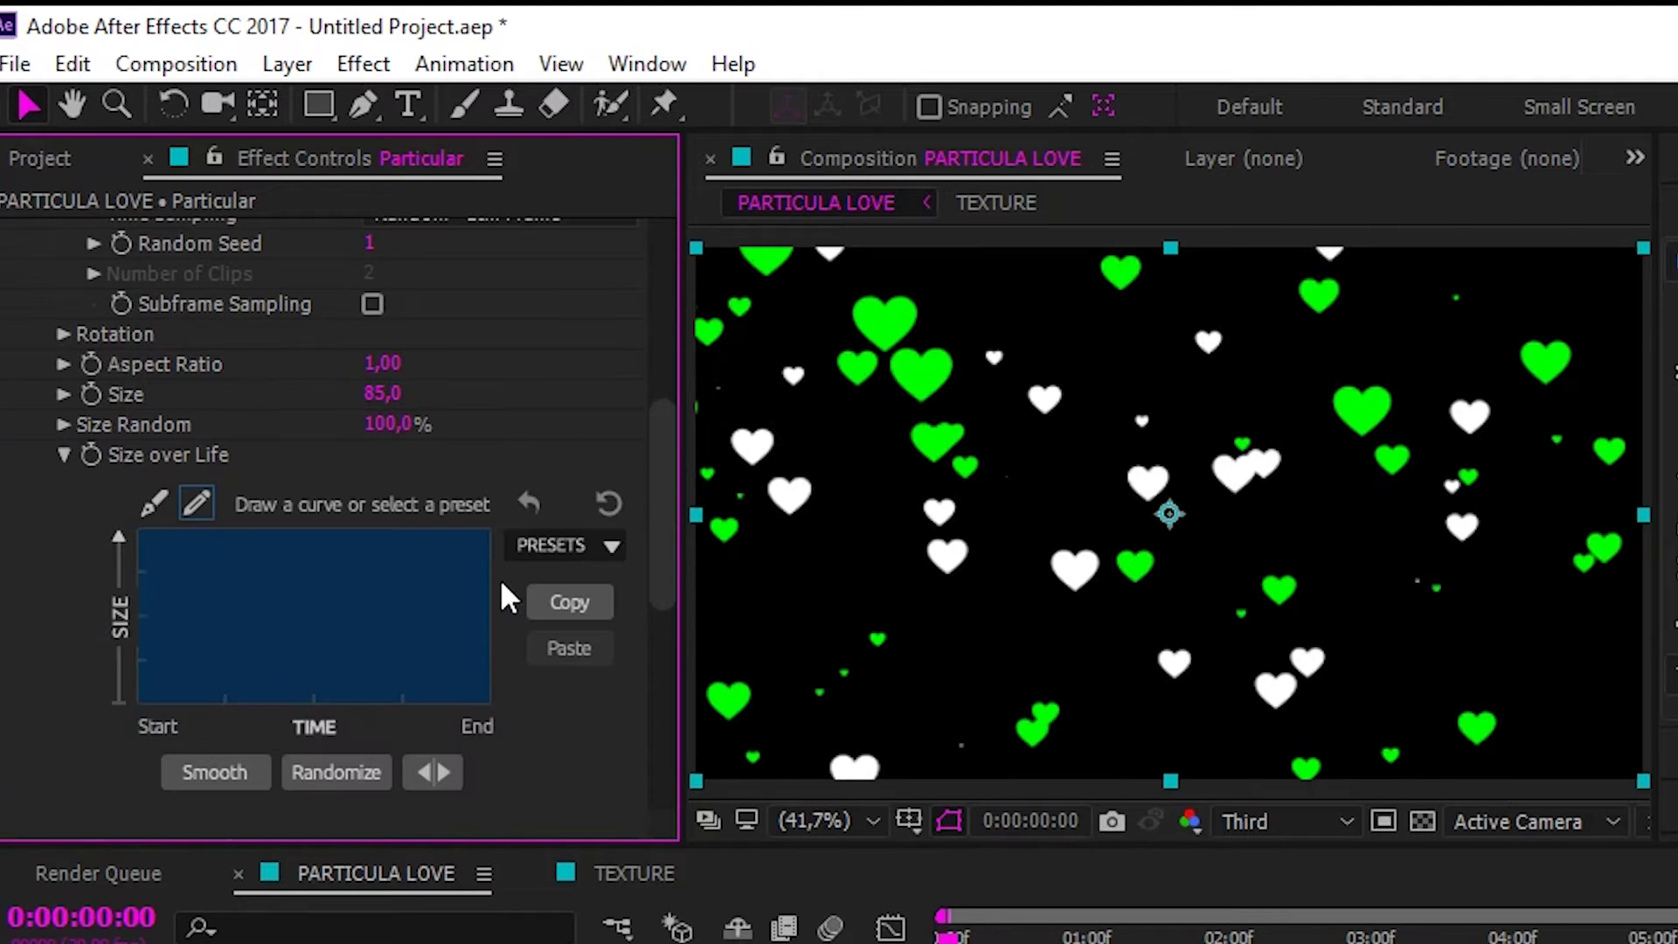
{"action": "left_click", "coordinate": [544, 544]}
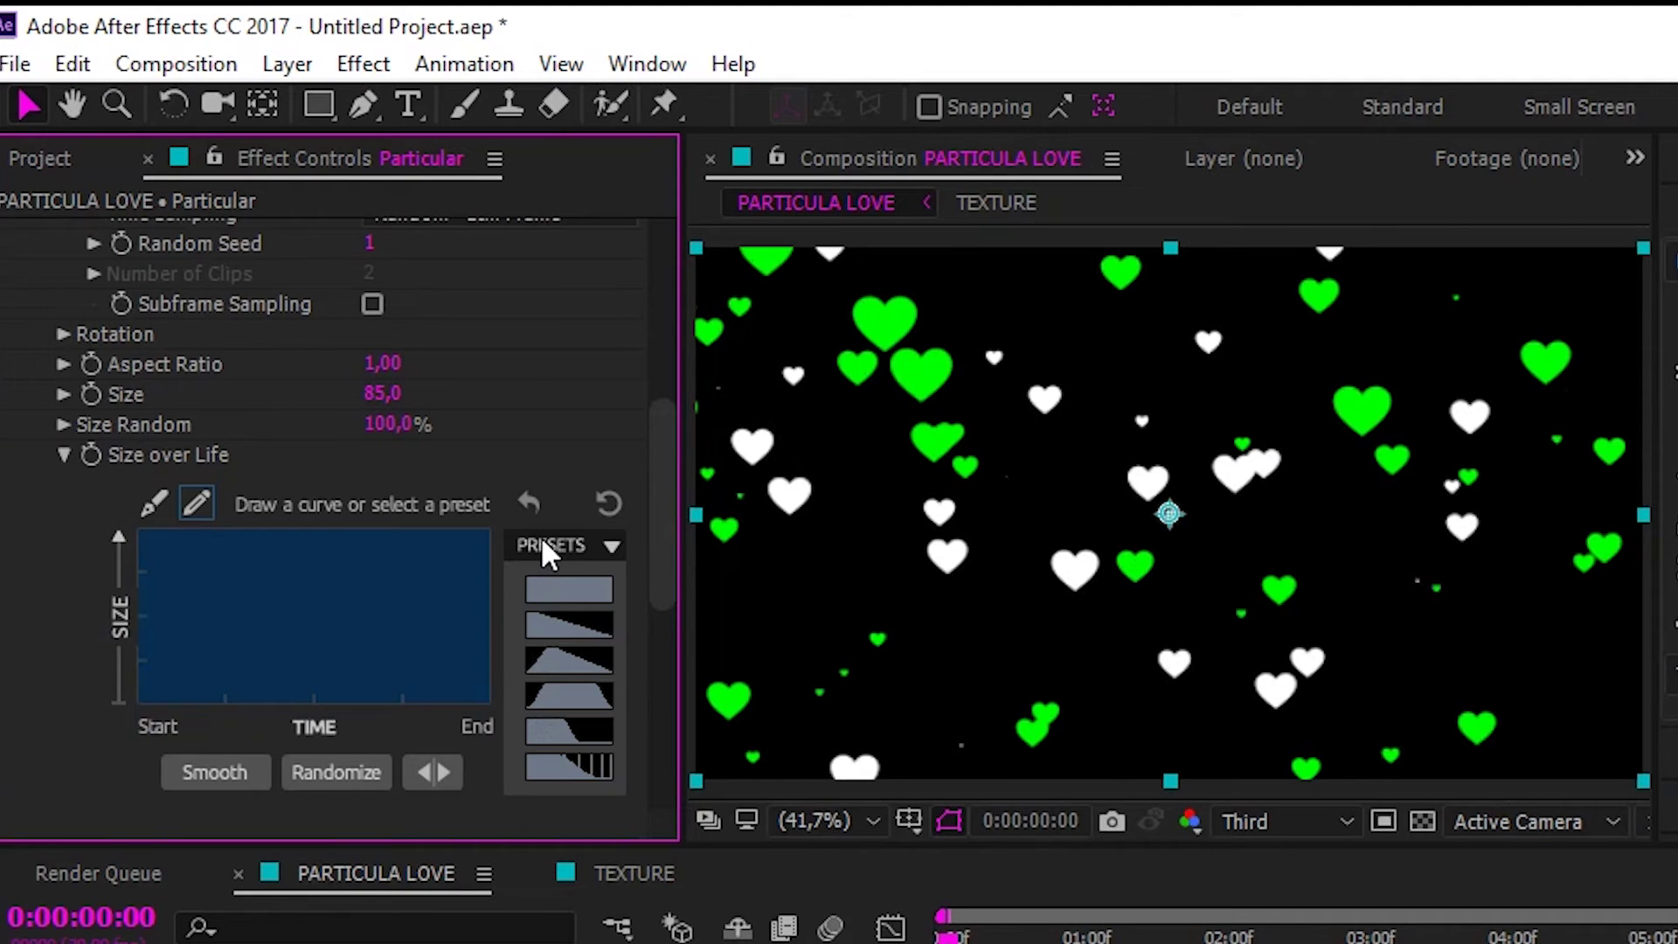
{"action": "left_click", "coordinate": [559, 695]}
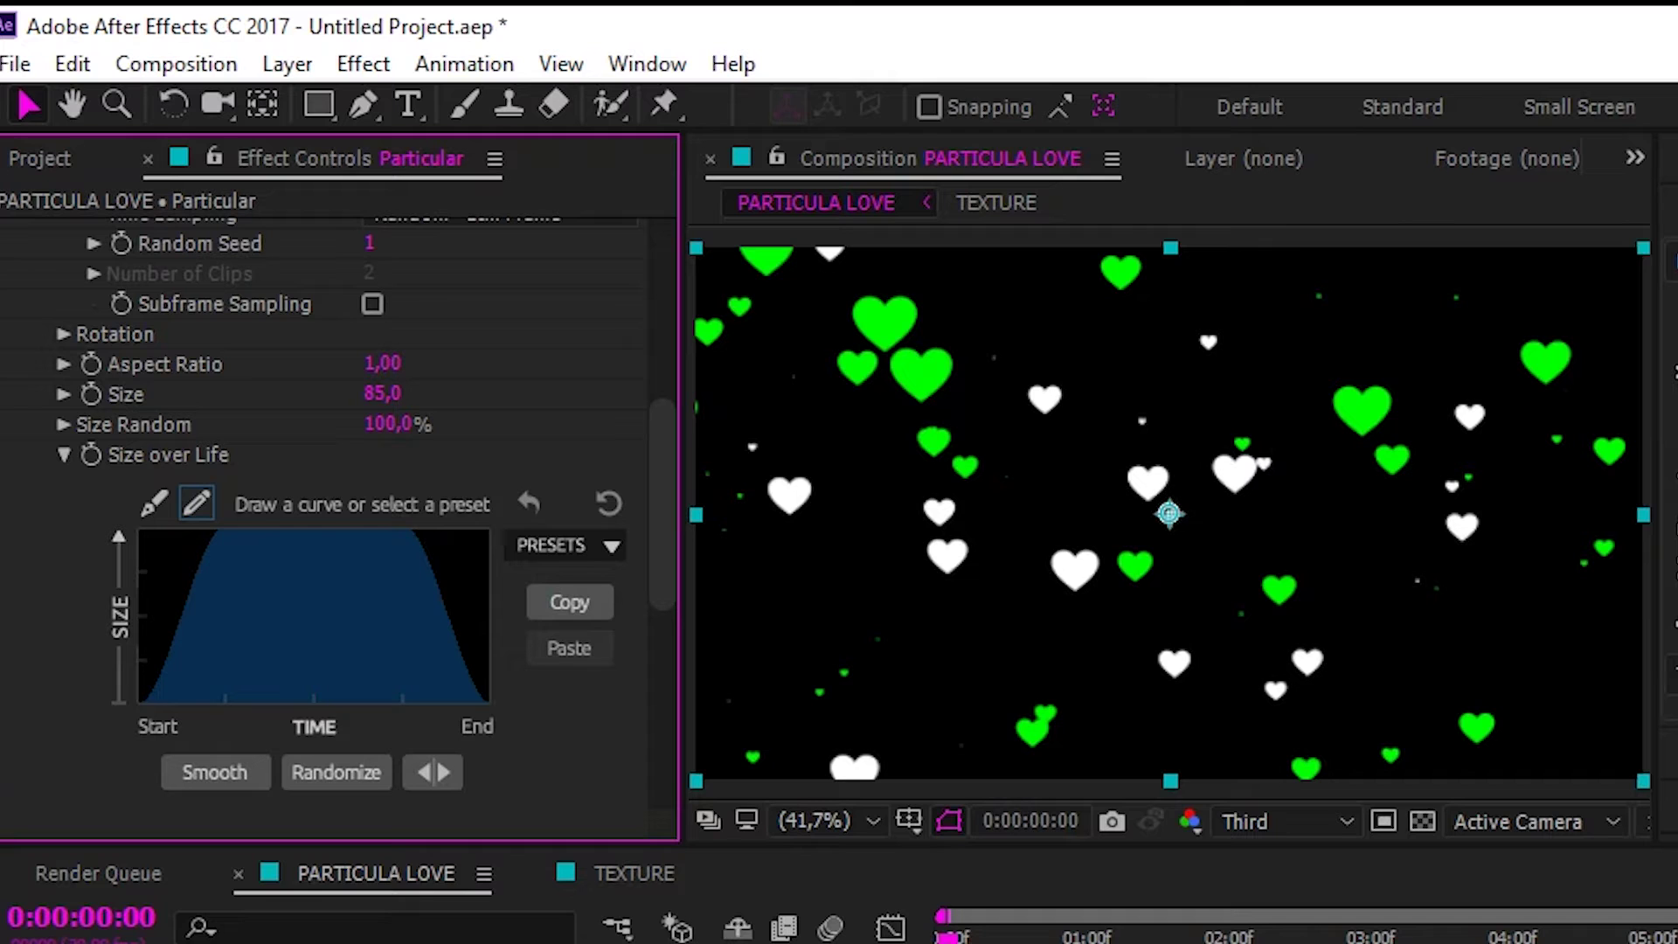
{"action": "key", "text": "space"}
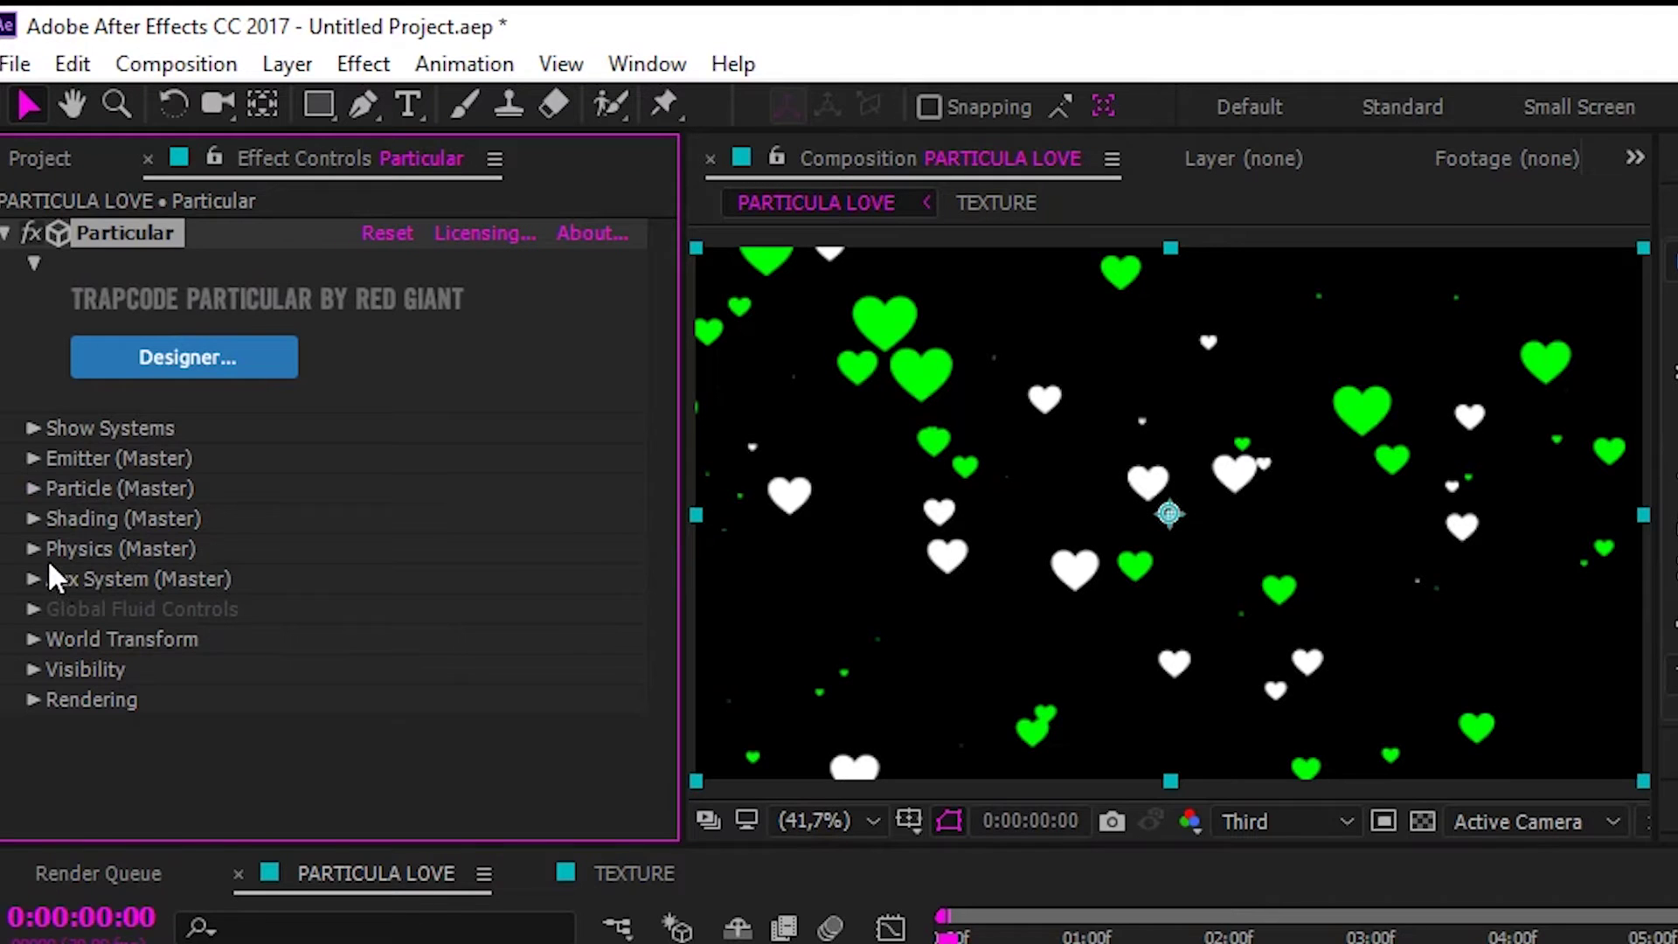
- Set Physics Air Wind X to 100 so the hearts drift right
{"action": "left_click", "coordinate": [33, 549]}
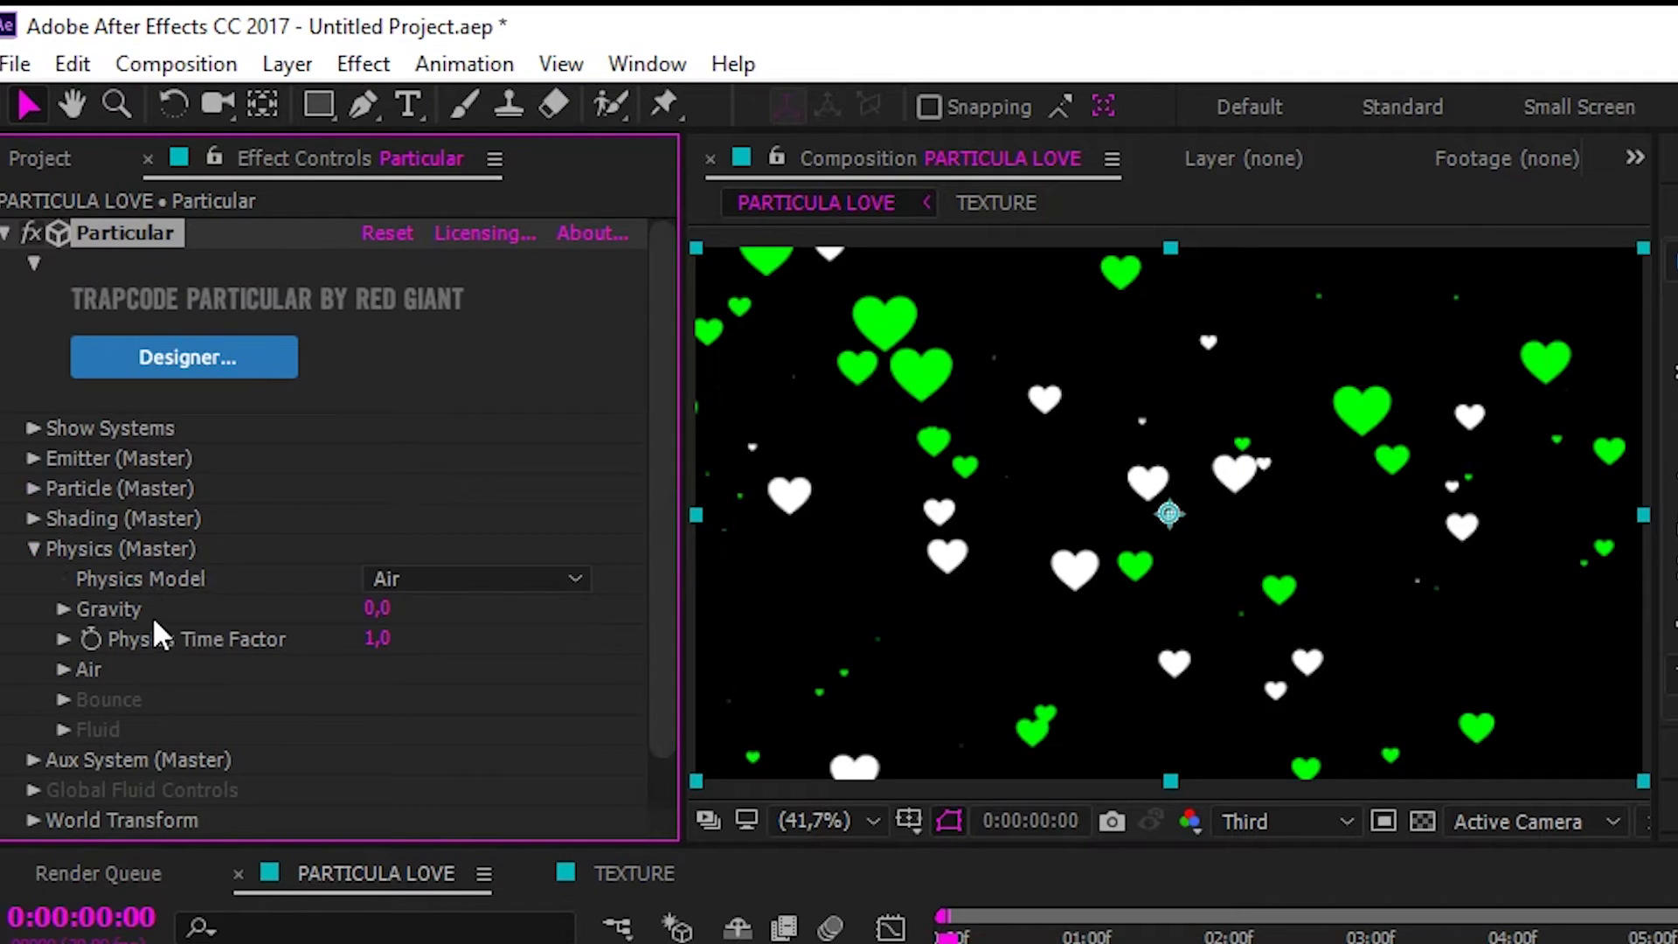
{"action": "left_click", "coordinate": [61, 671]}
{"action": "scroll", "coordinate": [345, 613], "scroll_direction": "down", "scroll_amount": 3}
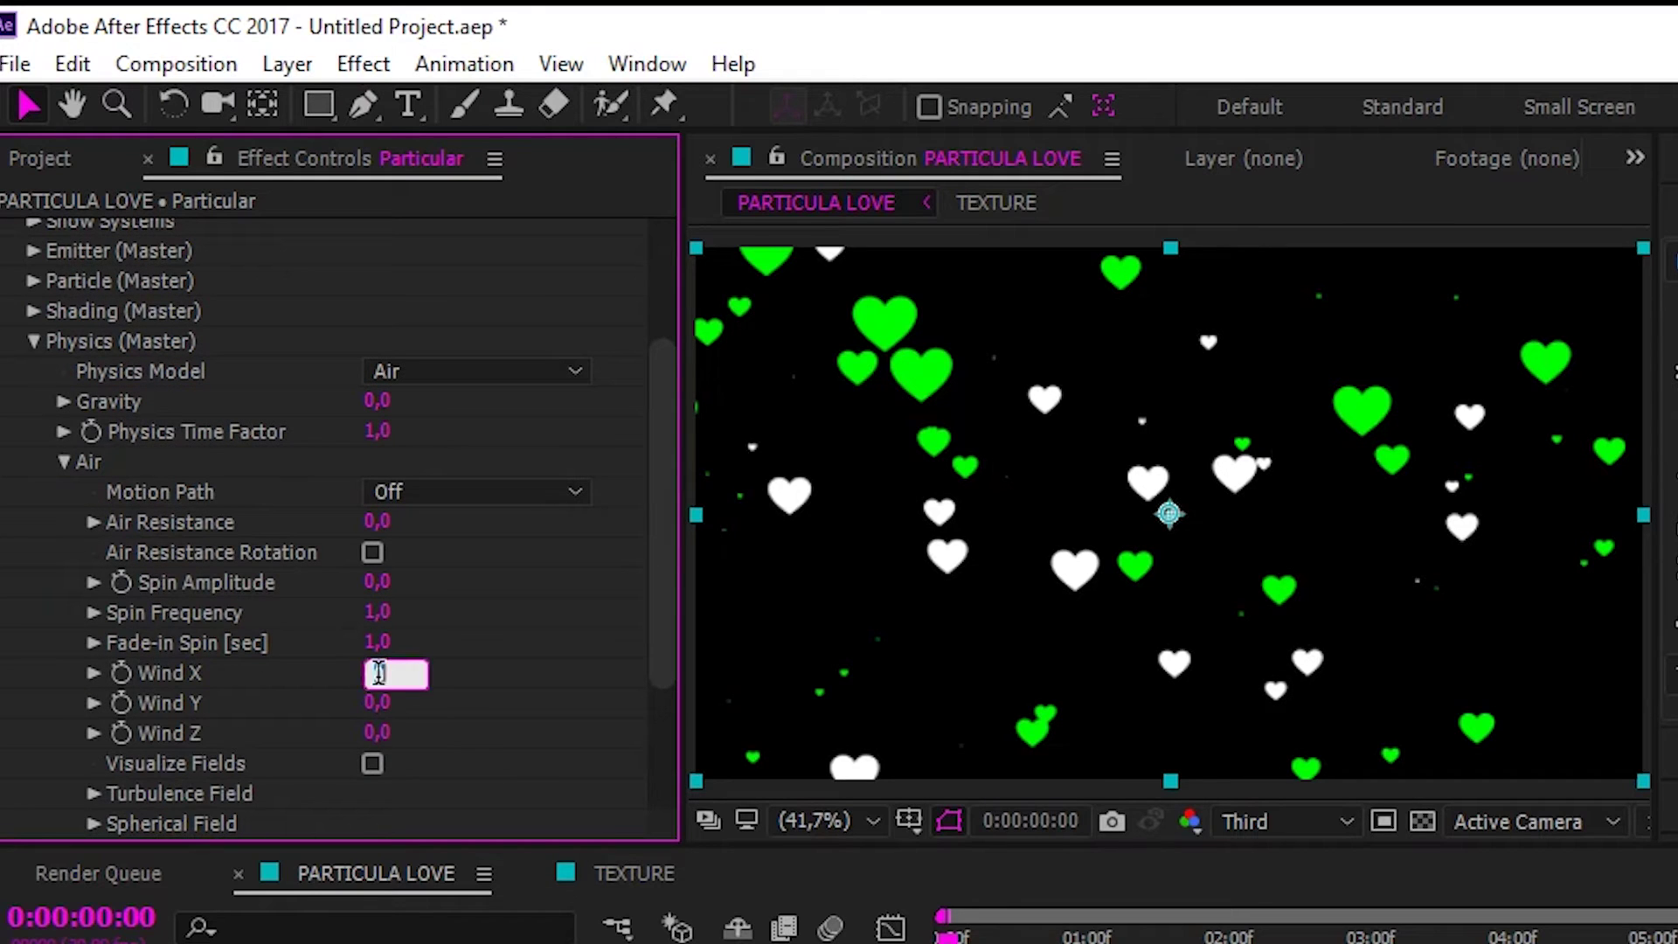
{"action": "key", "text": "Return"}
{"action": "key", "text": "space"}
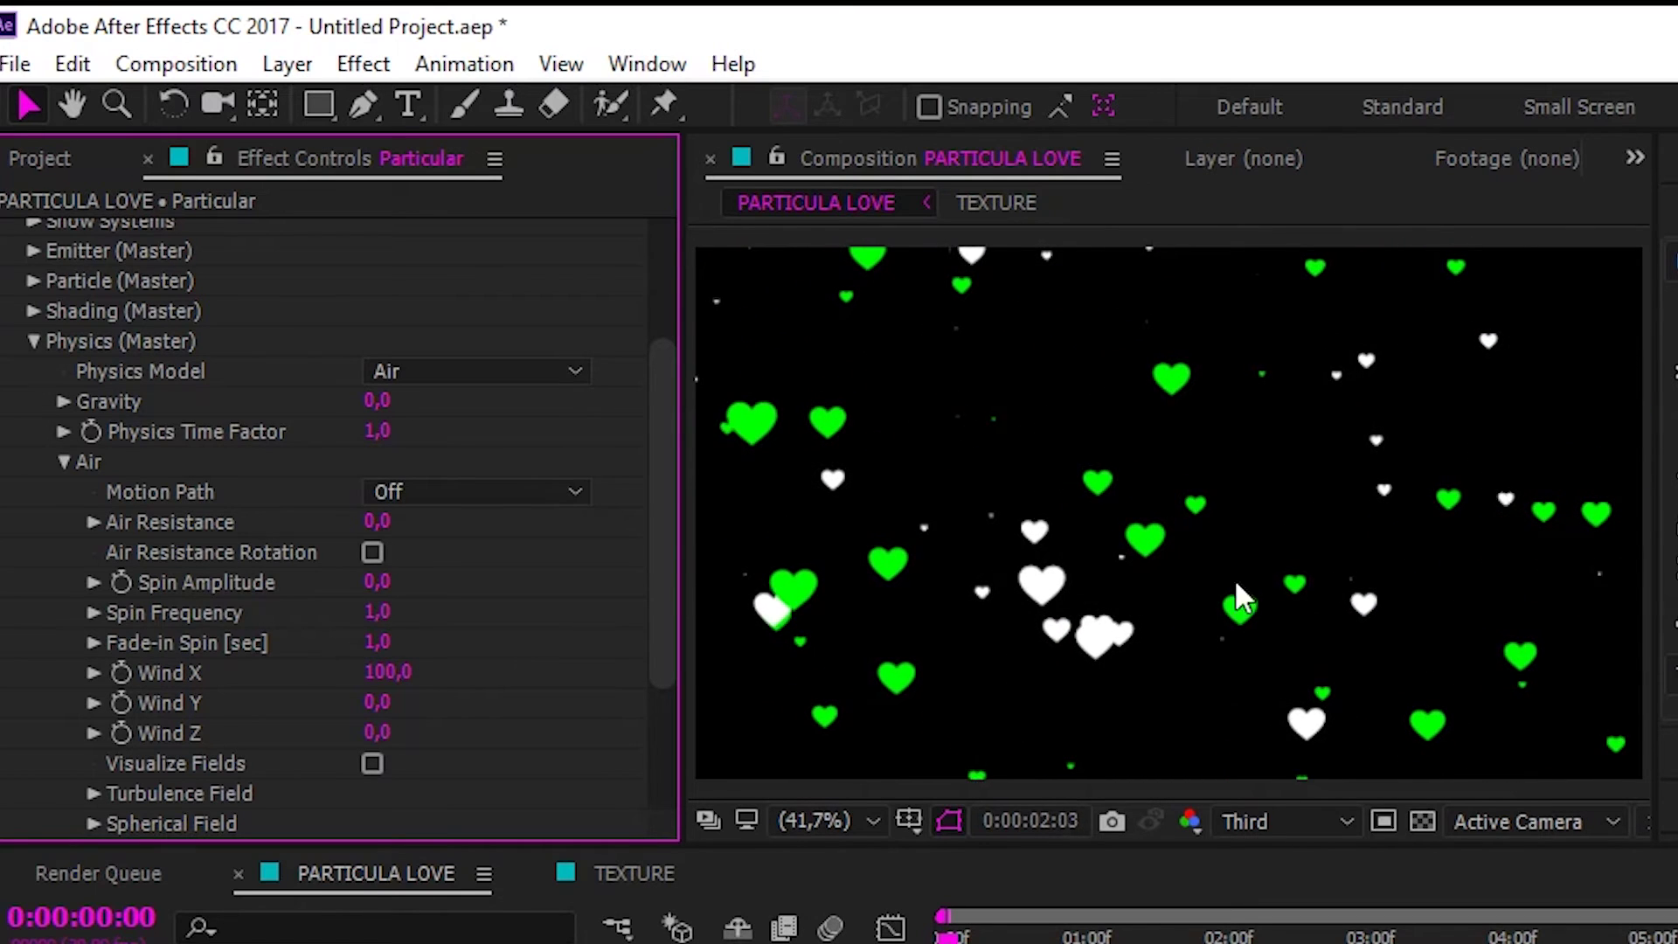
- Raise the particles' Random Rotation to 100 so each heart tilts differently
{"action": "scroll", "coordinate": [26, 551], "scroll_direction": "up", "scroll_amount": 5}
{"action": "left_click", "coordinate": [33, 548]}
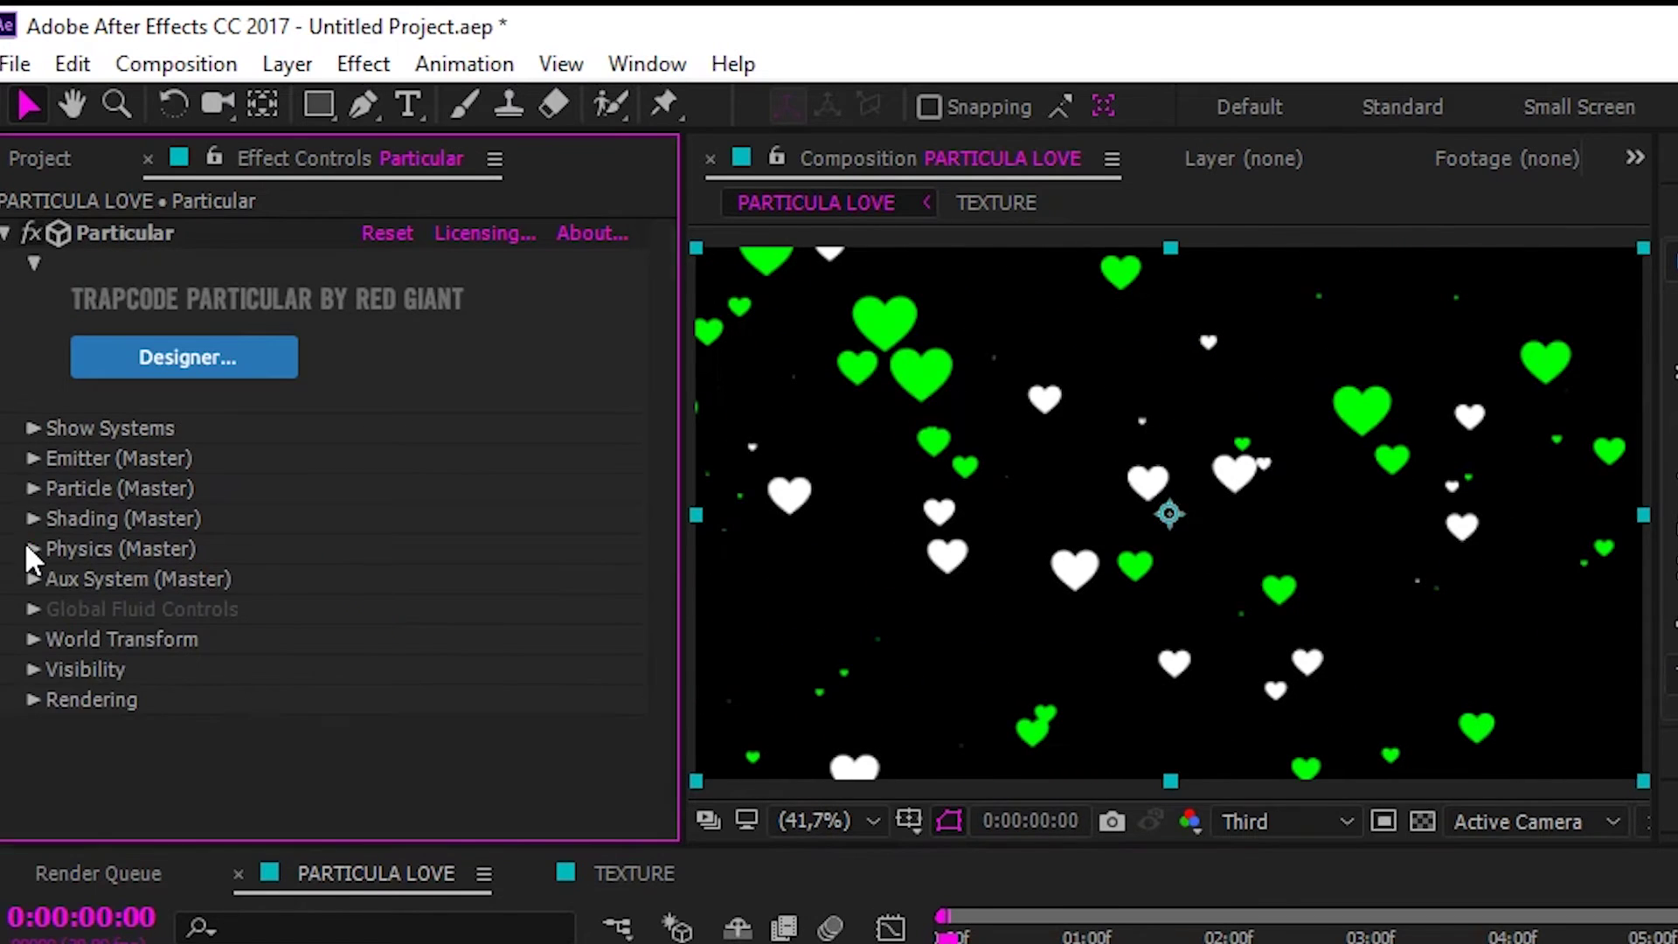
{"action": "left_click", "coordinate": [33, 487]}
{"action": "scroll", "coordinate": [36, 552], "scroll_direction": "down", "scroll_amount": 3}
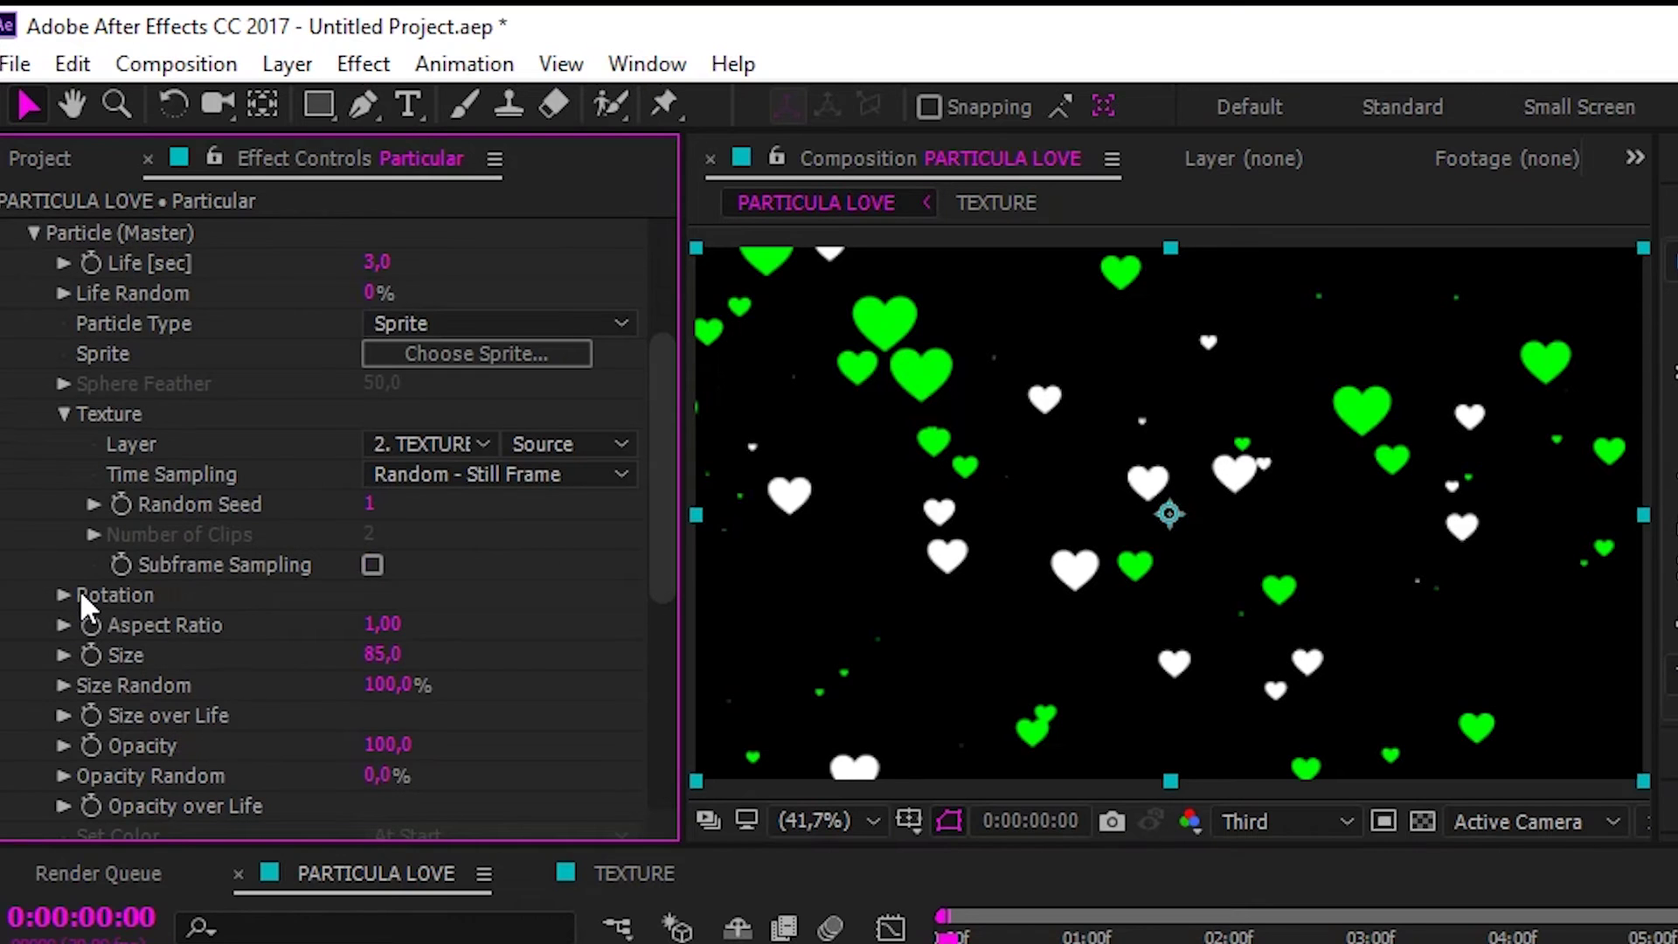
{"action": "left_click", "coordinate": [61, 594]}
{"action": "scroll", "coordinate": [133, 687], "scroll_direction": "down", "scroll_amount": 2}
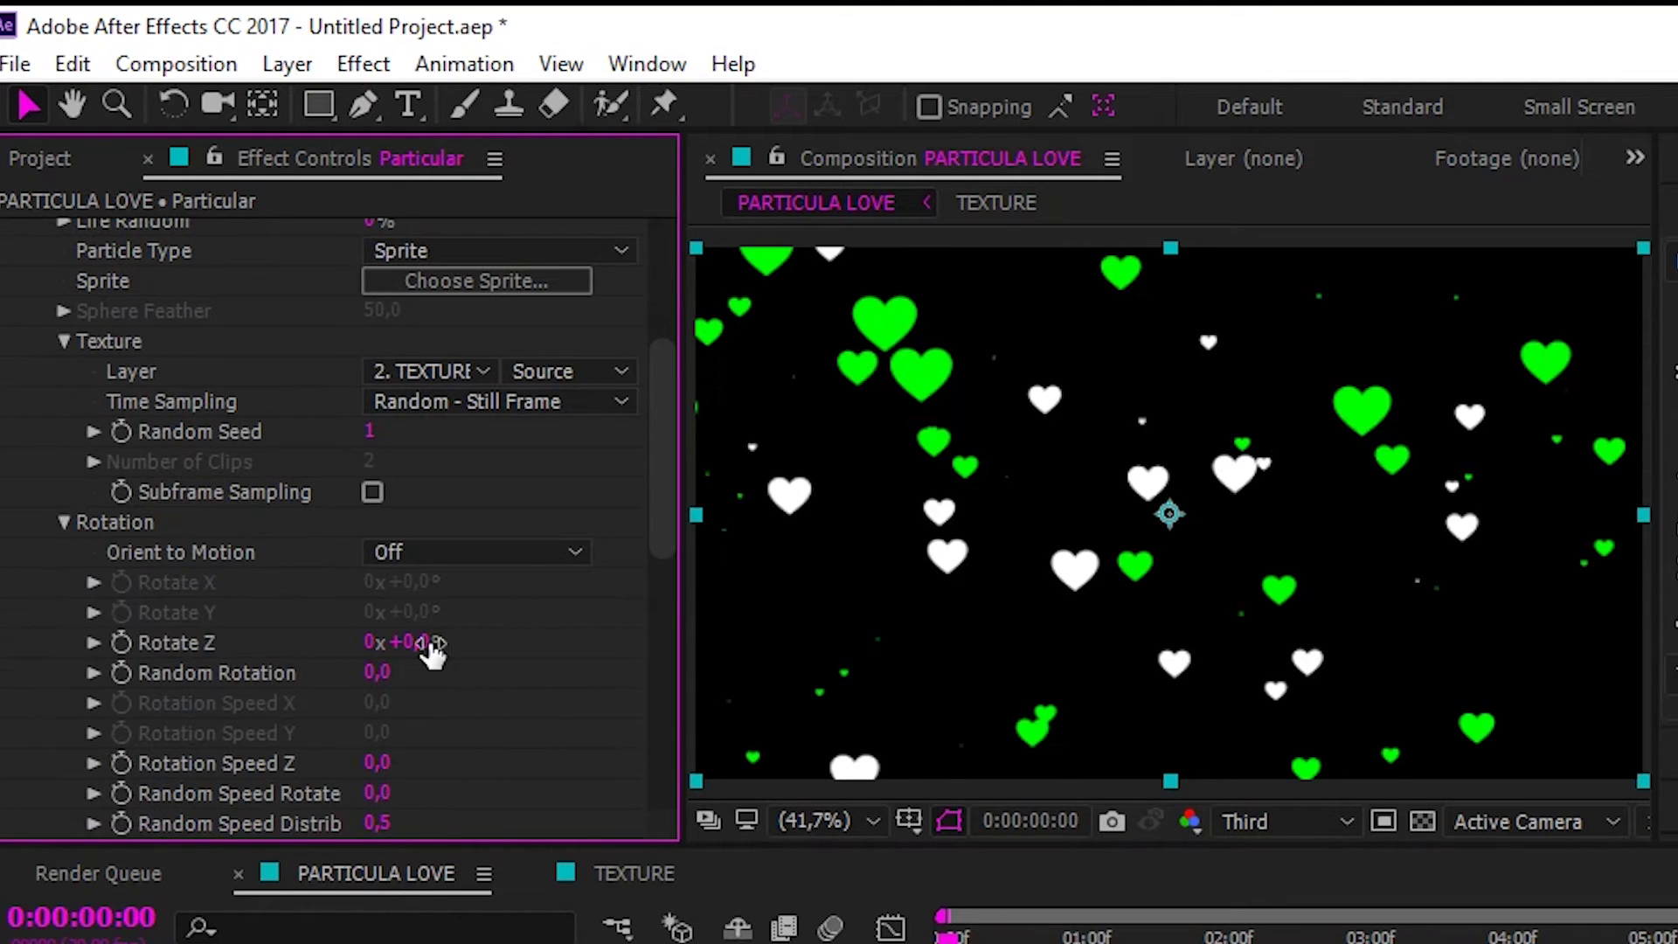
{"action": "left_click_drag", "start_coordinate": [543, 678], "coordinate": [620, 678]}
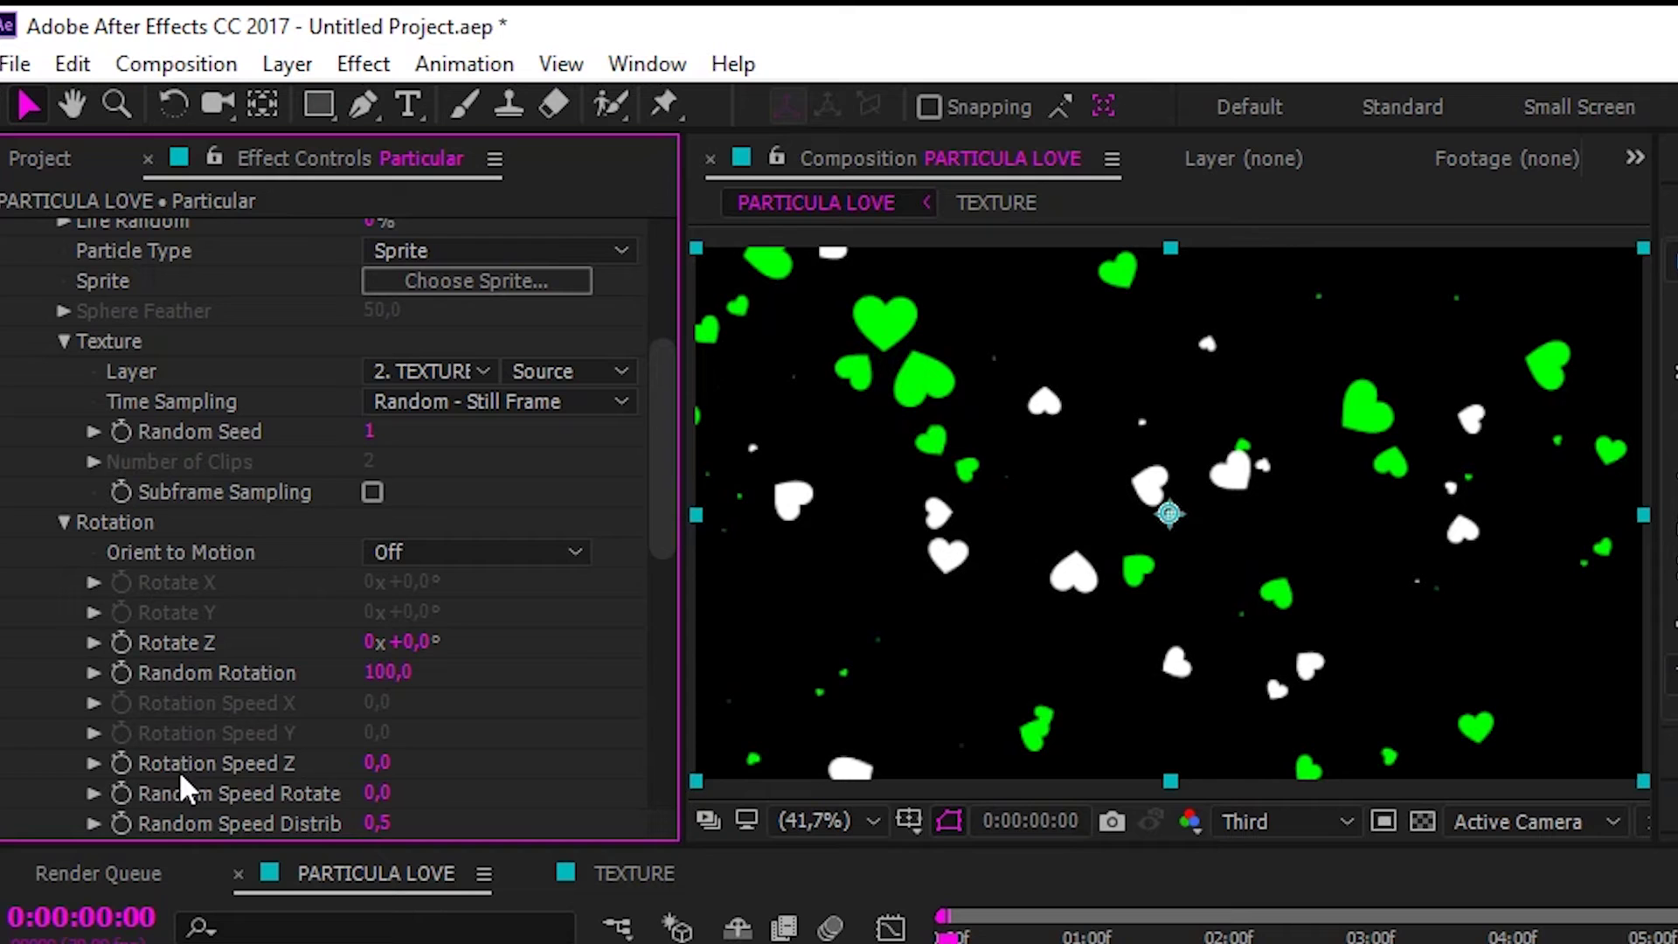
{"action": "key", "text": "space"}
- Set particle Life to 7 seconds and preview from the start
{"action": "left_click", "coordinate": [1005, 940]}
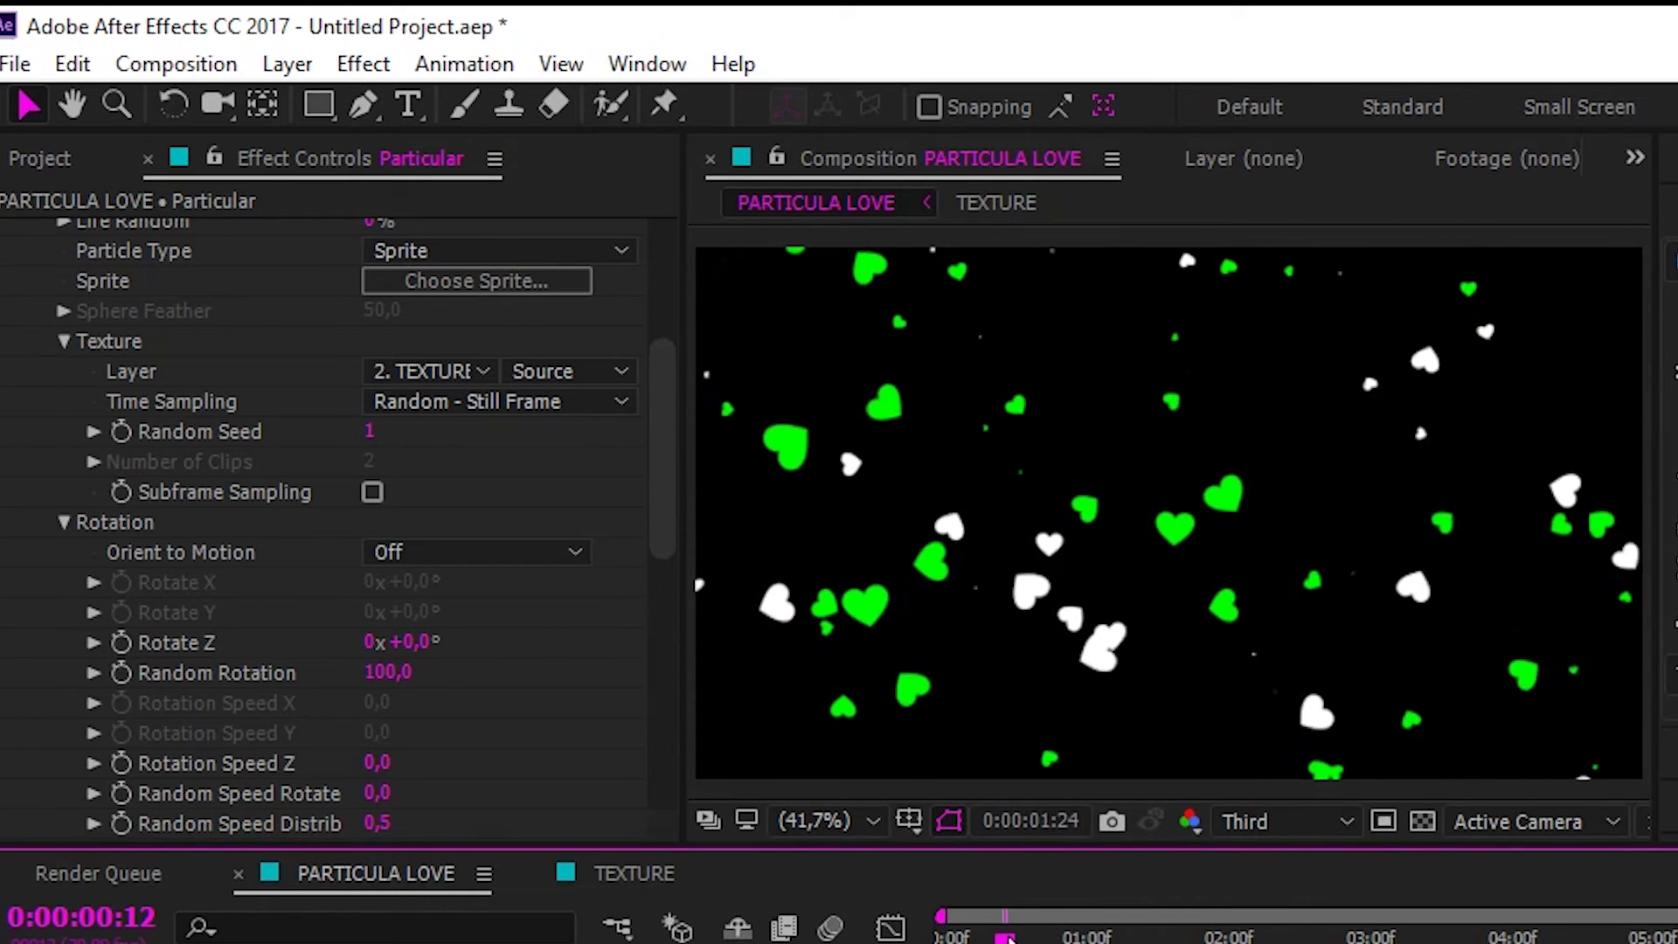
{"action": "left_click", "coordinate": [990, 937]}
{"action": "key", "text": "Home"}
{"action": "scroll", "coordinate": [397, 593], "scroll_direction": "up", "scroll_amount": 3}
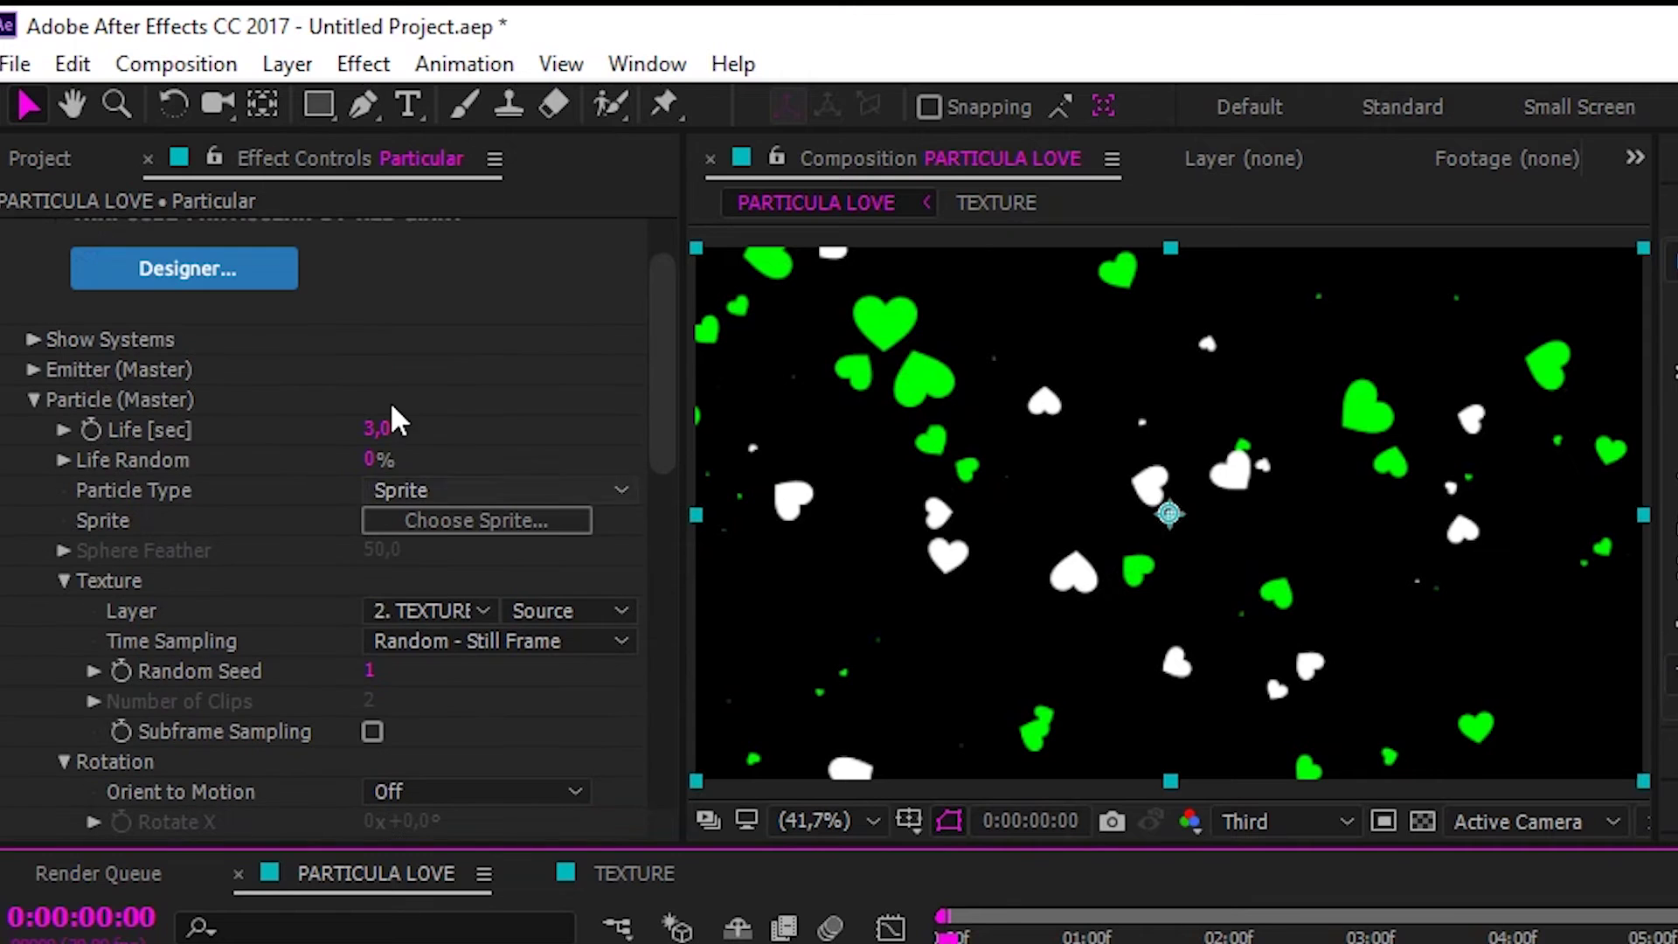
{"action": "left_click", "coordinate": [378, 429]}
{"action": "type", "text": "7"}
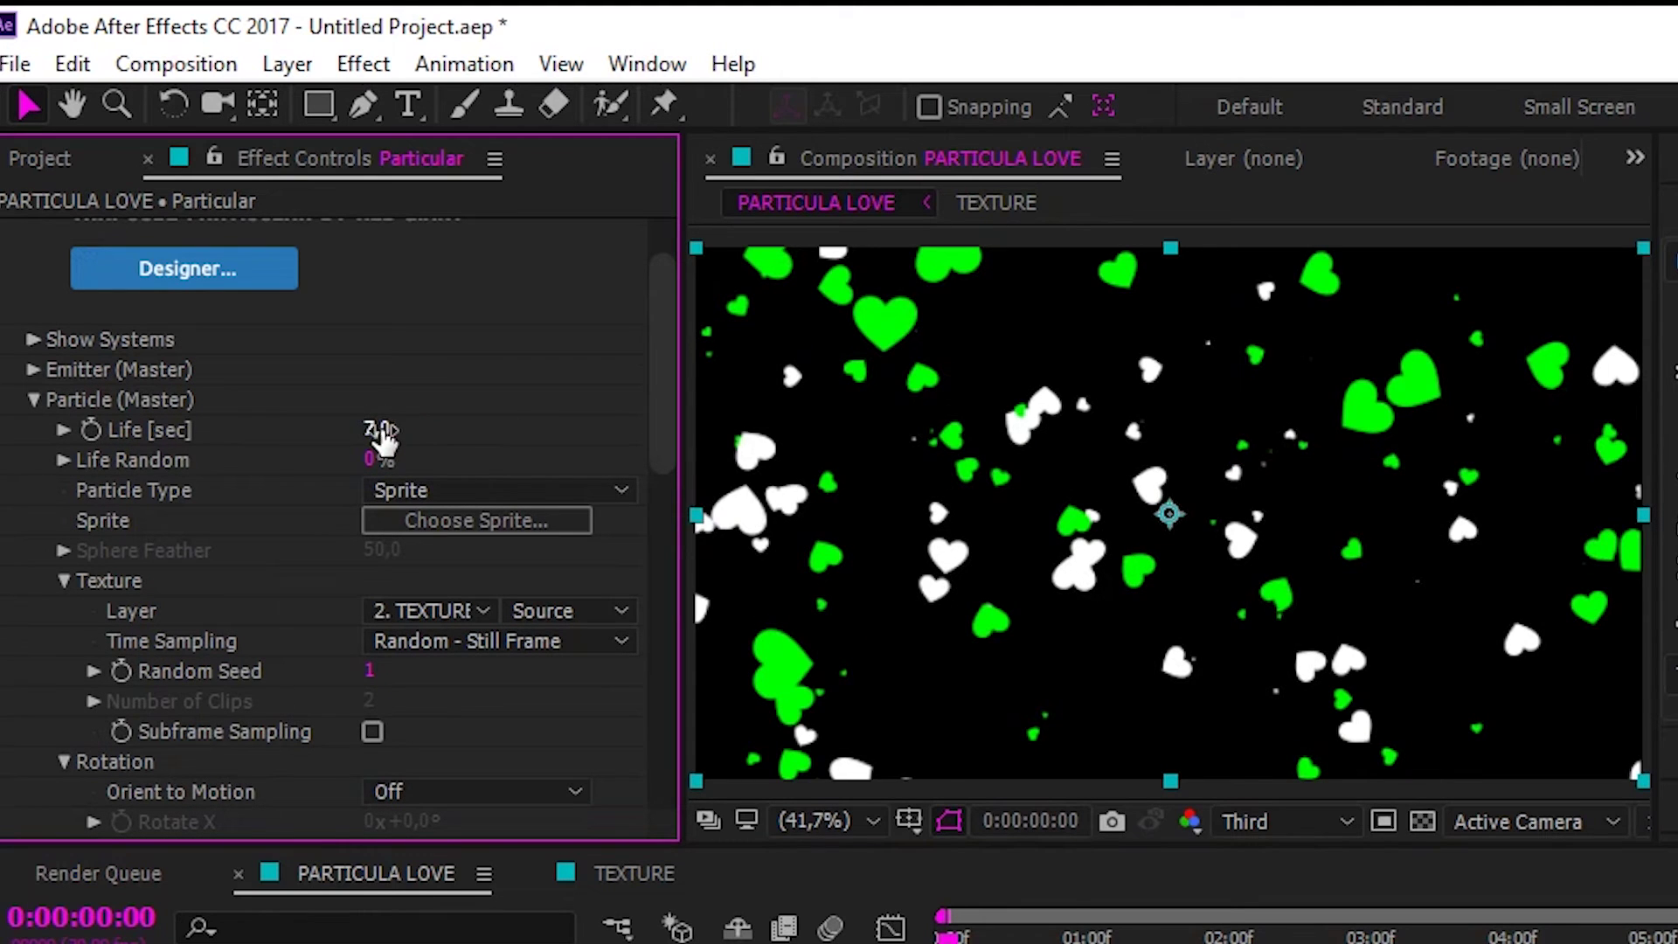
{"action": "key", "text": "space"}
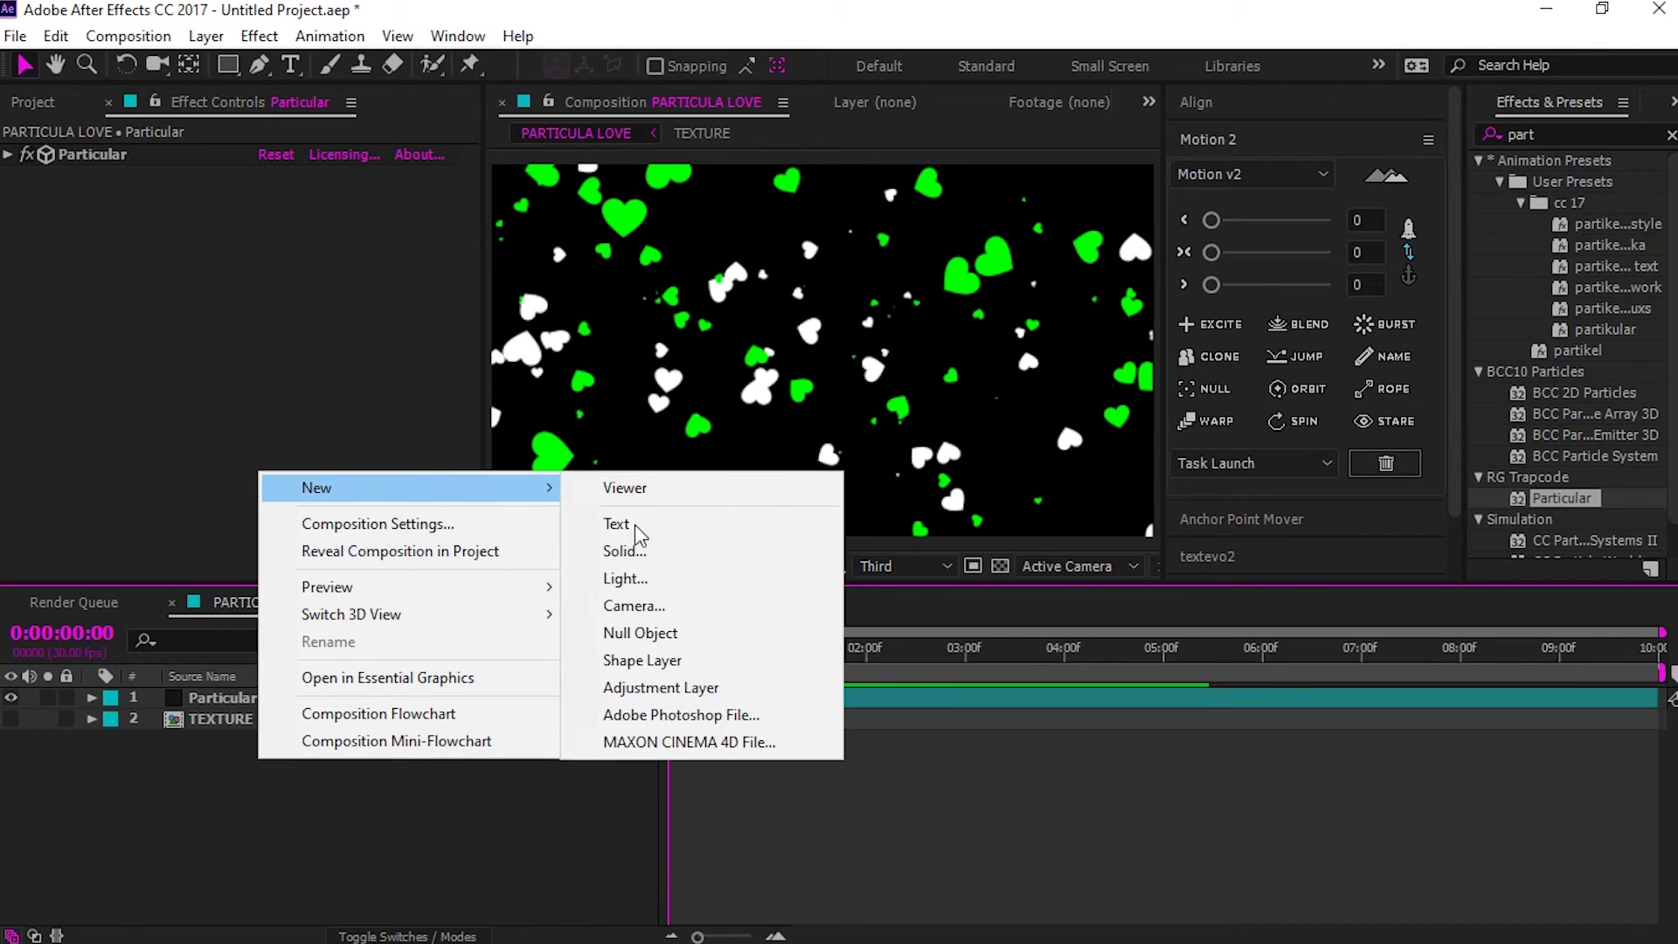
- Add Camera 1 with depth of field on and expand its Camera Options
{"action": "left_click", "coordinate": [643, 612]}
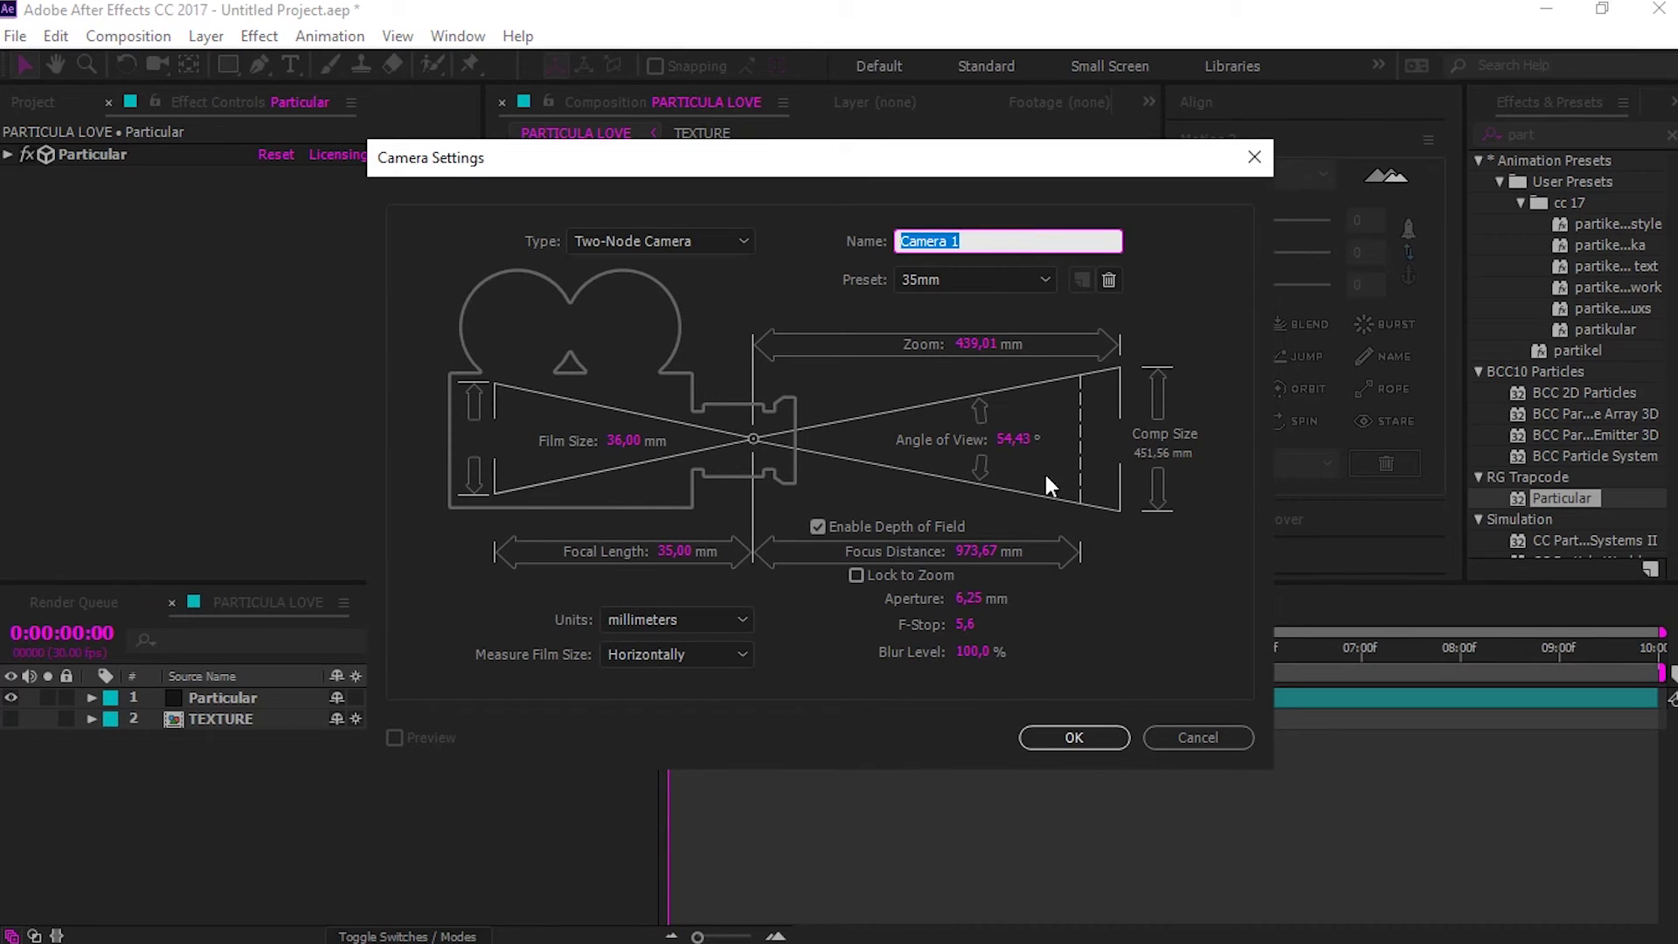
{"action": "left_click", "coordinate": [1070, 735]}
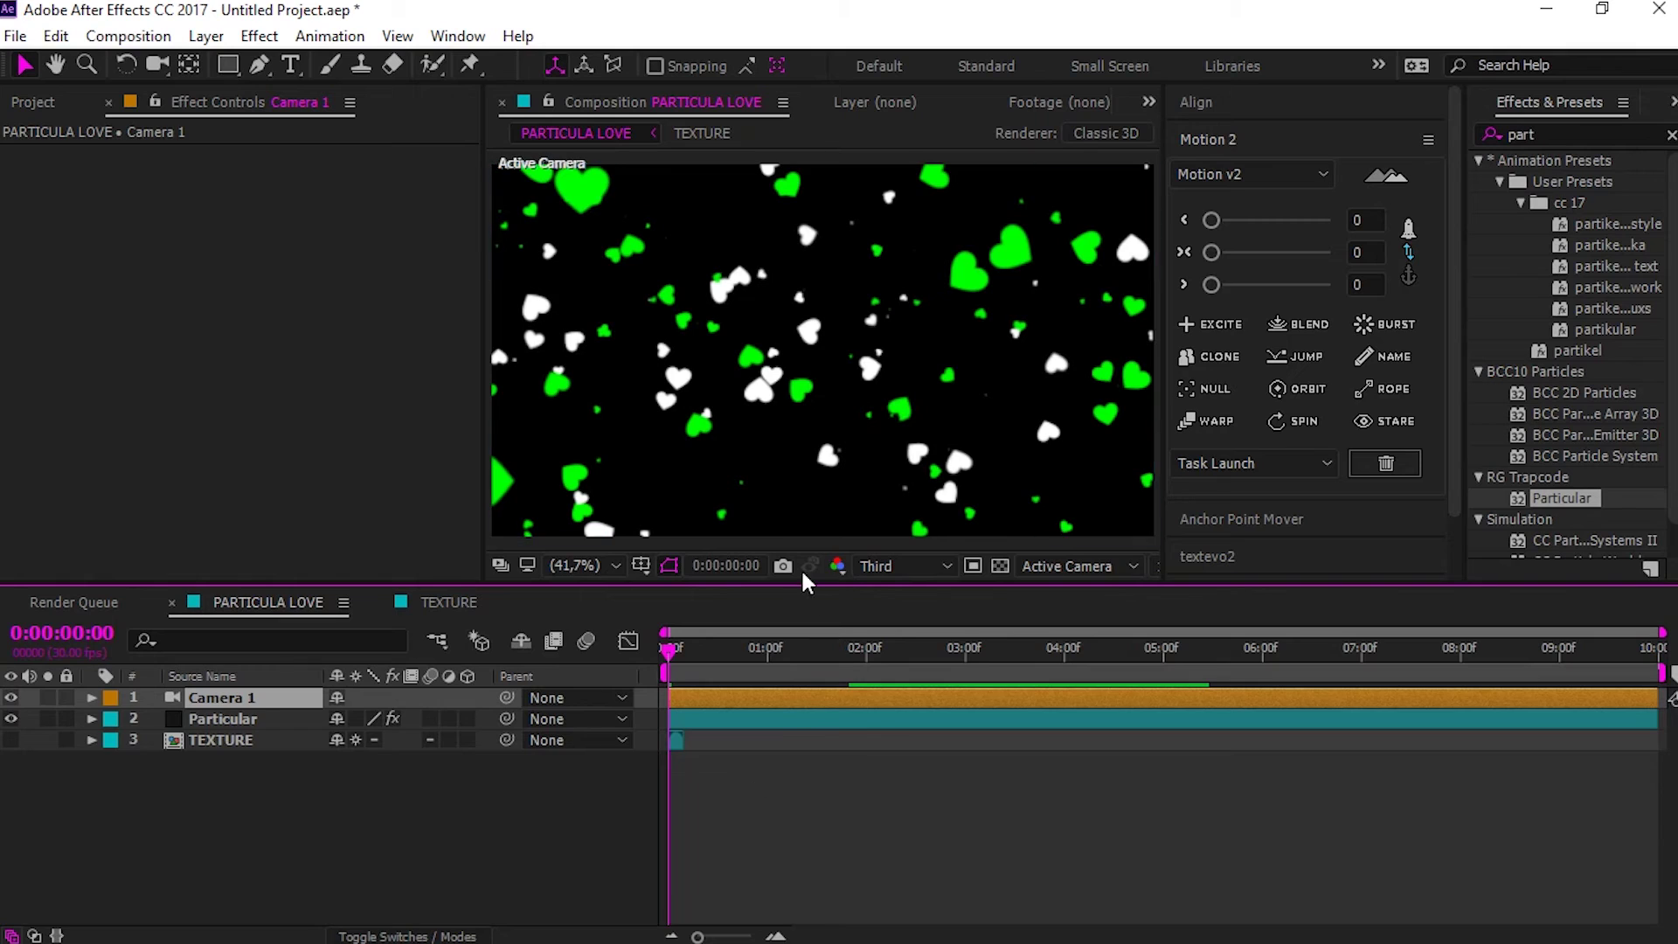
{"action": "left_click", "coordinate": [91, 698]}
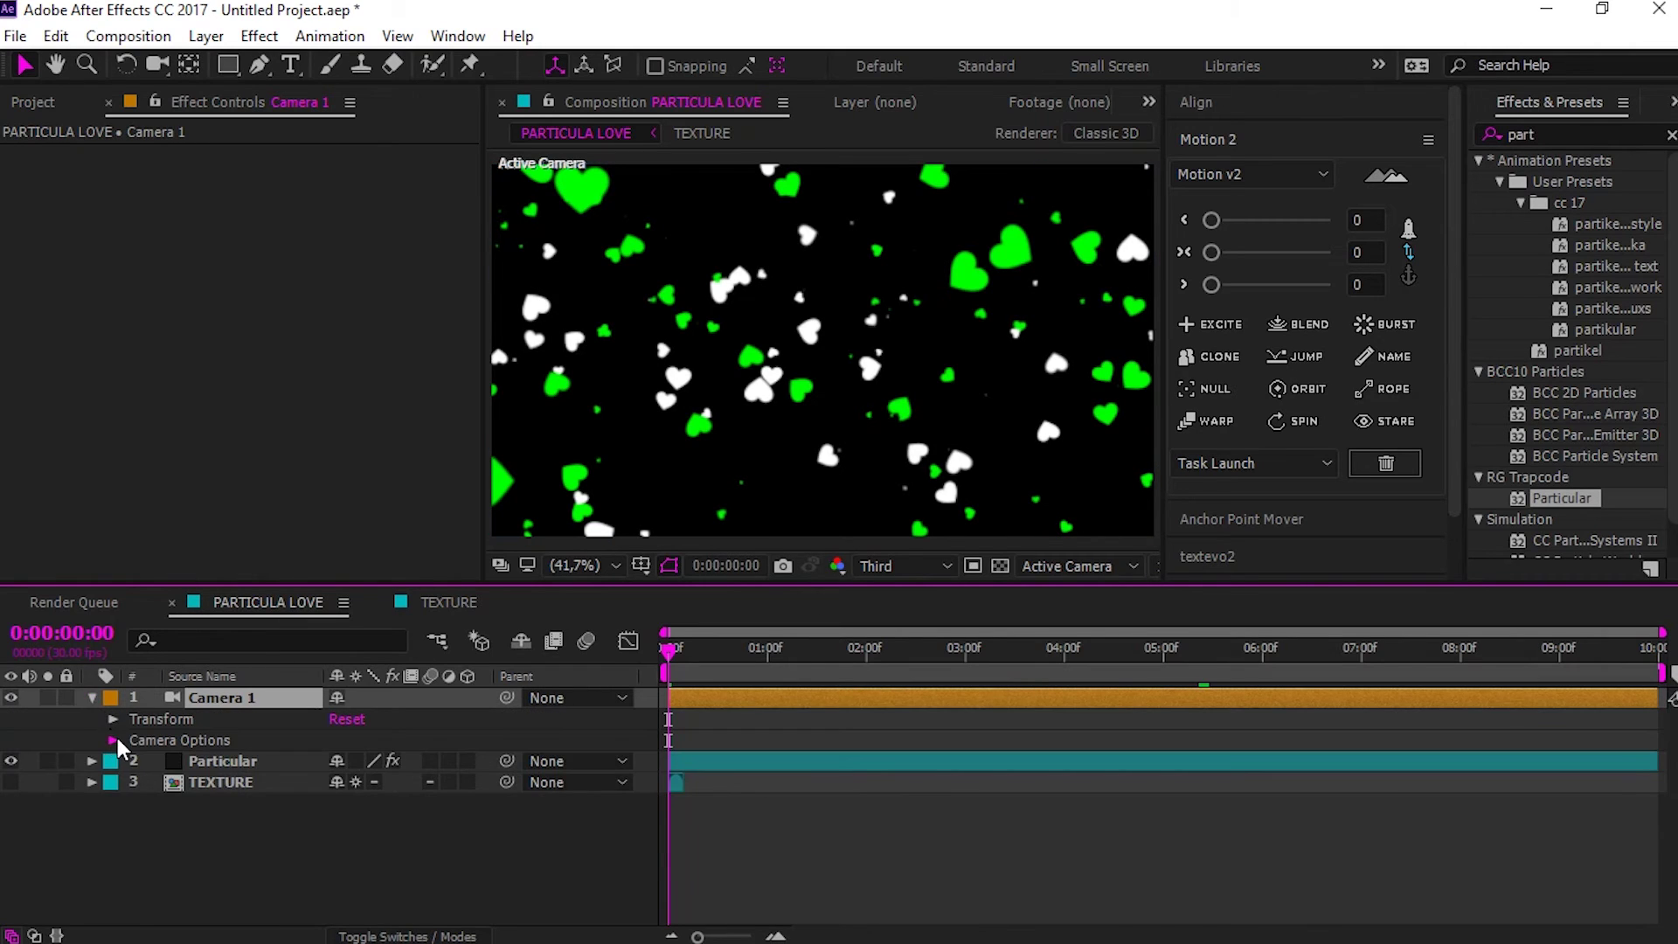
{"action": "left_click", "coordinate": [113, 739]}
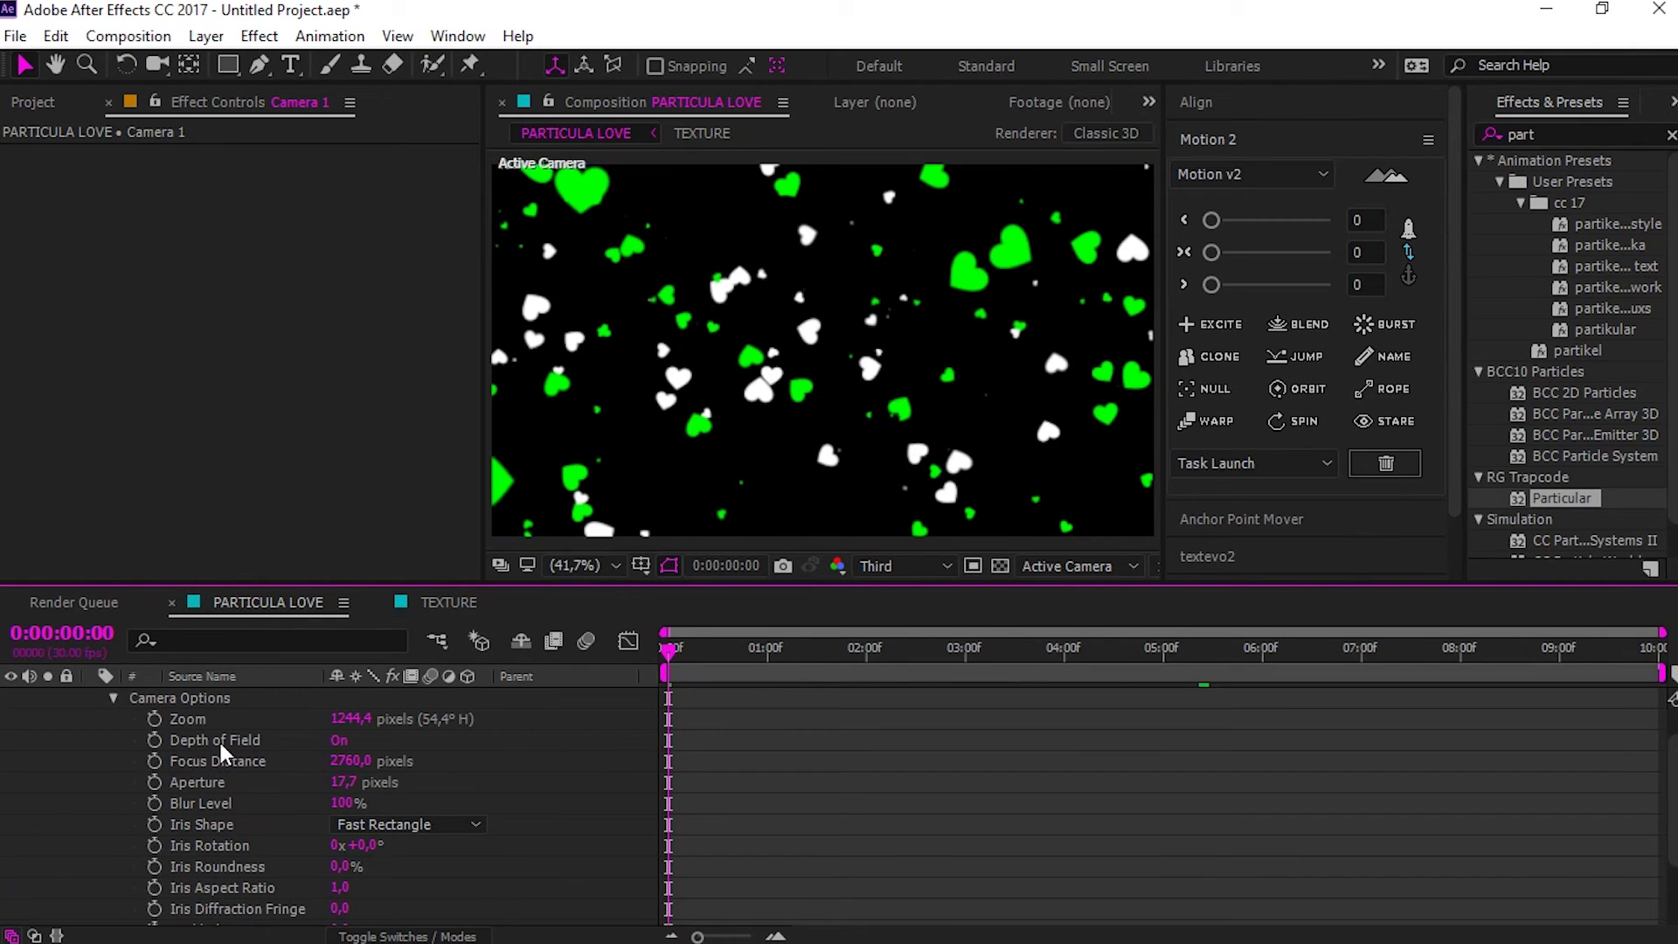
{"action": "left_click", "coordinate": [349, 741]}
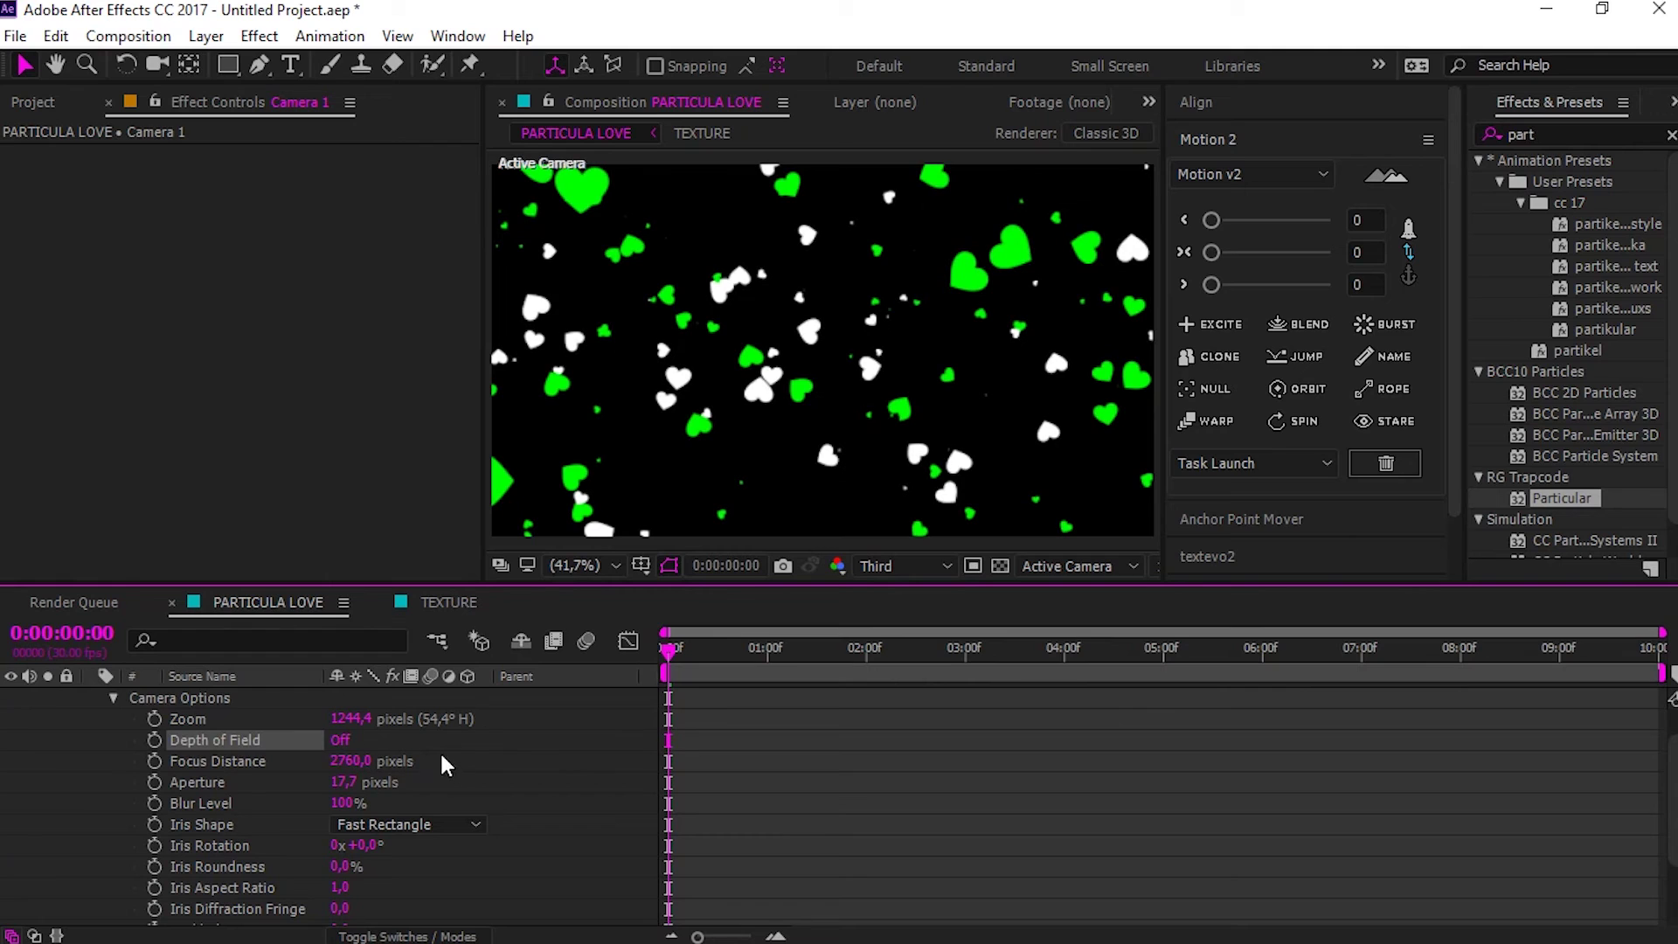
{"action": "left_click", "coordinate": [337, 739]}
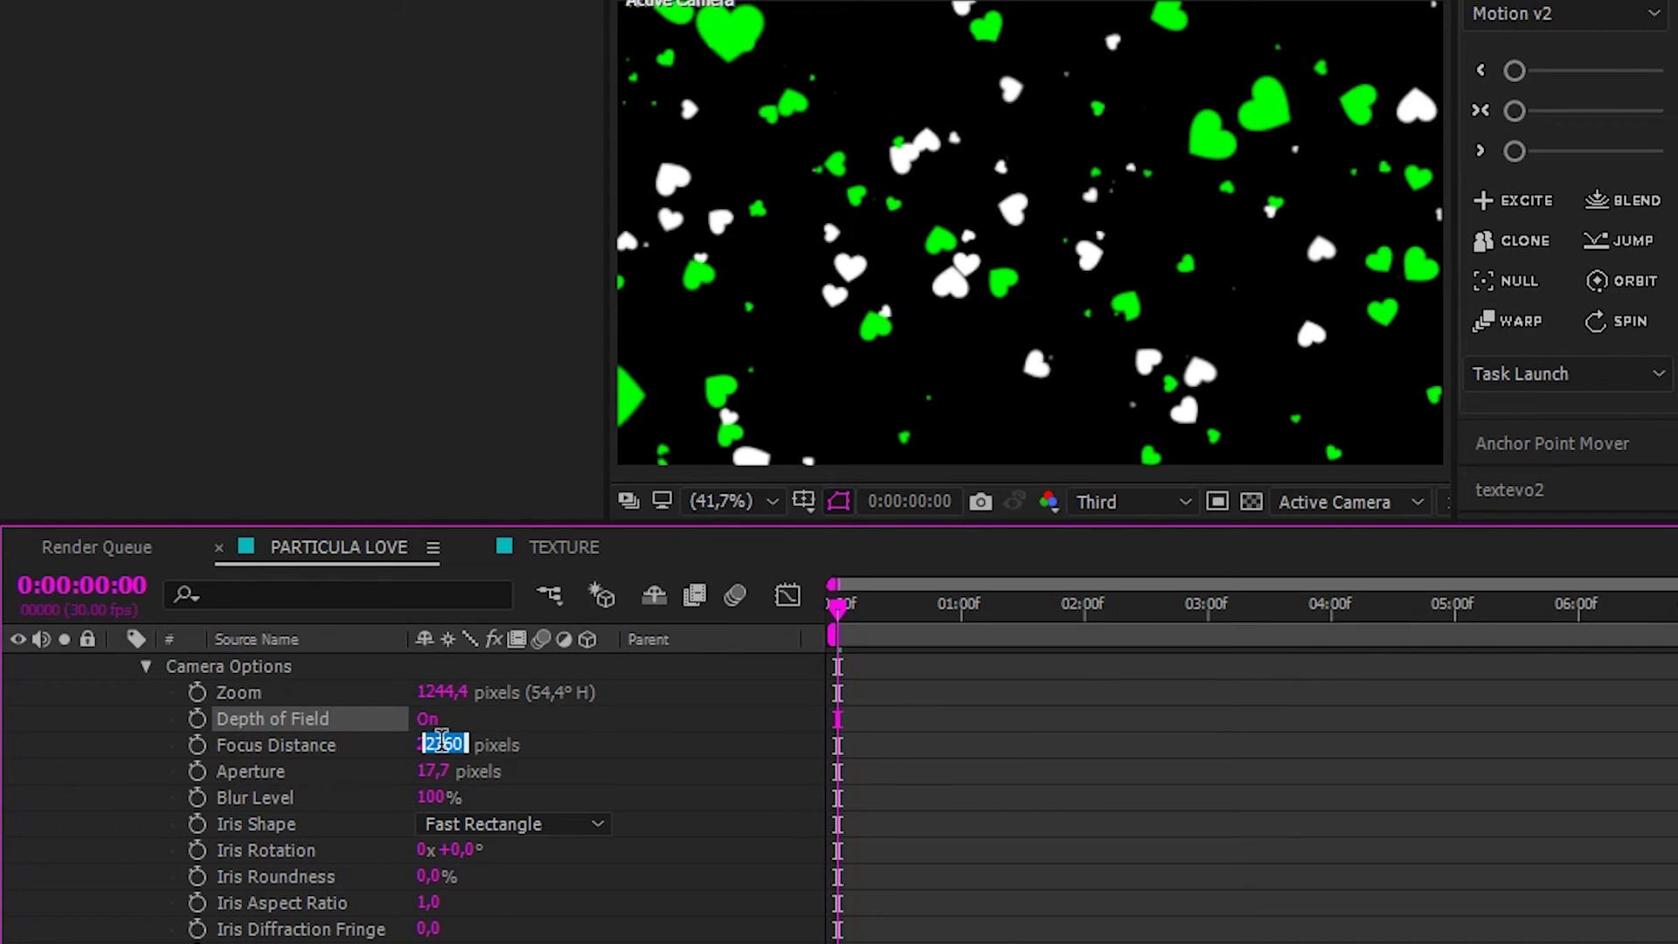
- Set the camera's Focus Distance to 1200 and raise the Aperture to about 502.7
{"action": "left_click", "coordinate": [591, 766]}
{"action": "left_click_drag", "start_coordinate": [443, 744], "coordinate": [353, 749]}
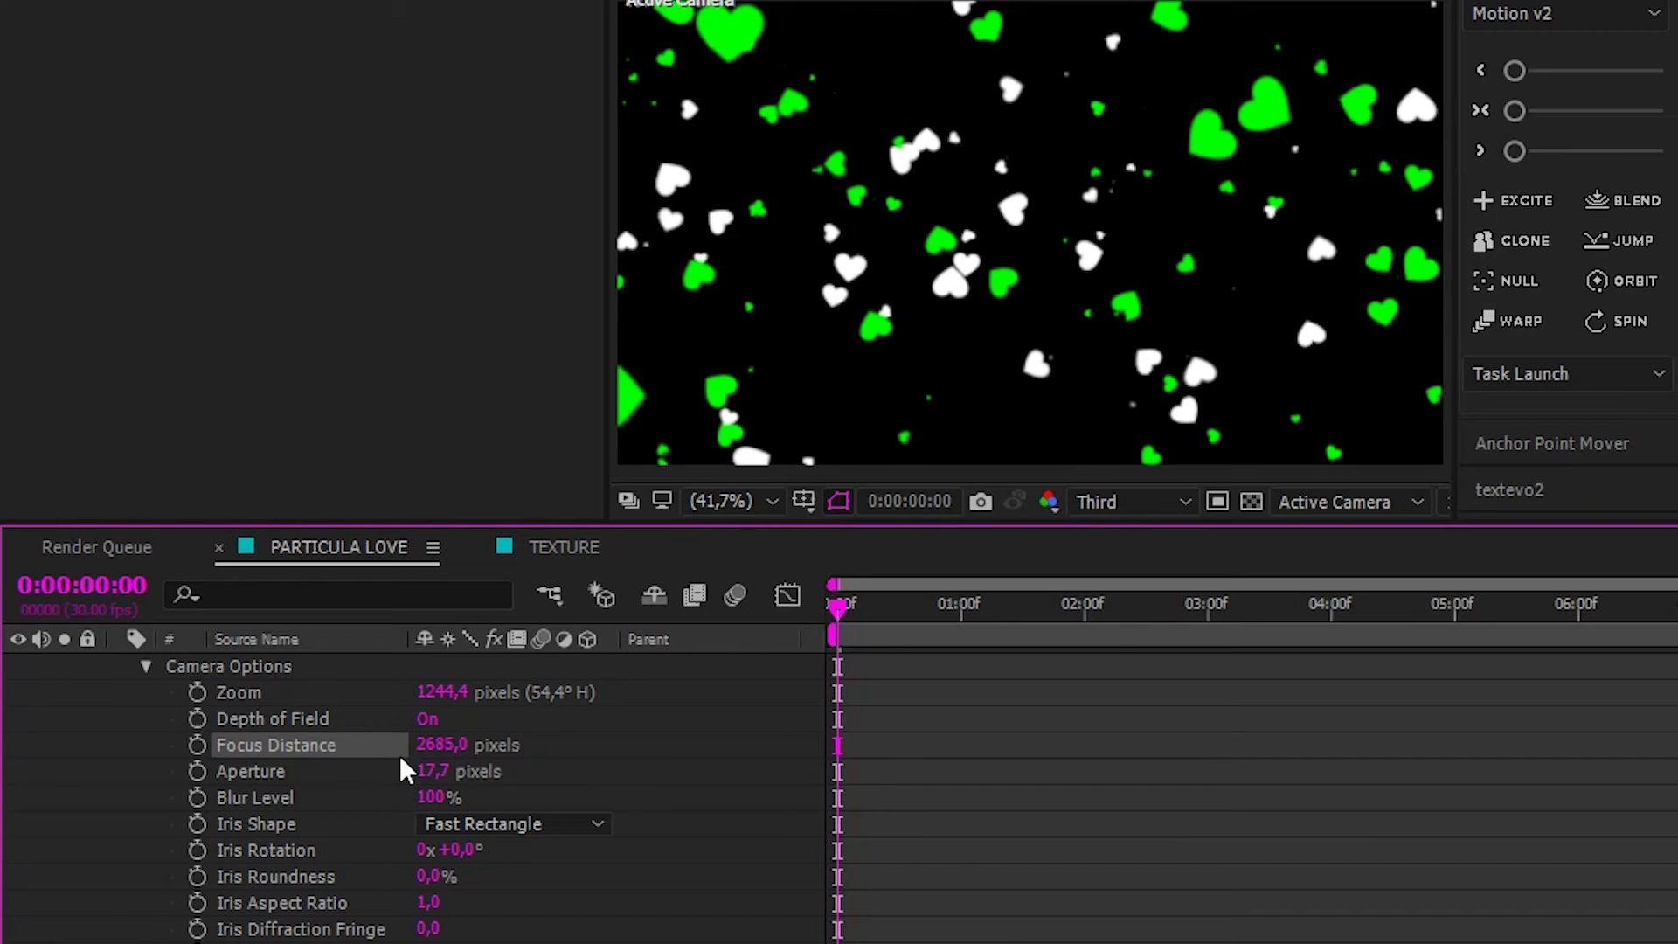
{"action": "left_click", "coordinate": [577, 750]}
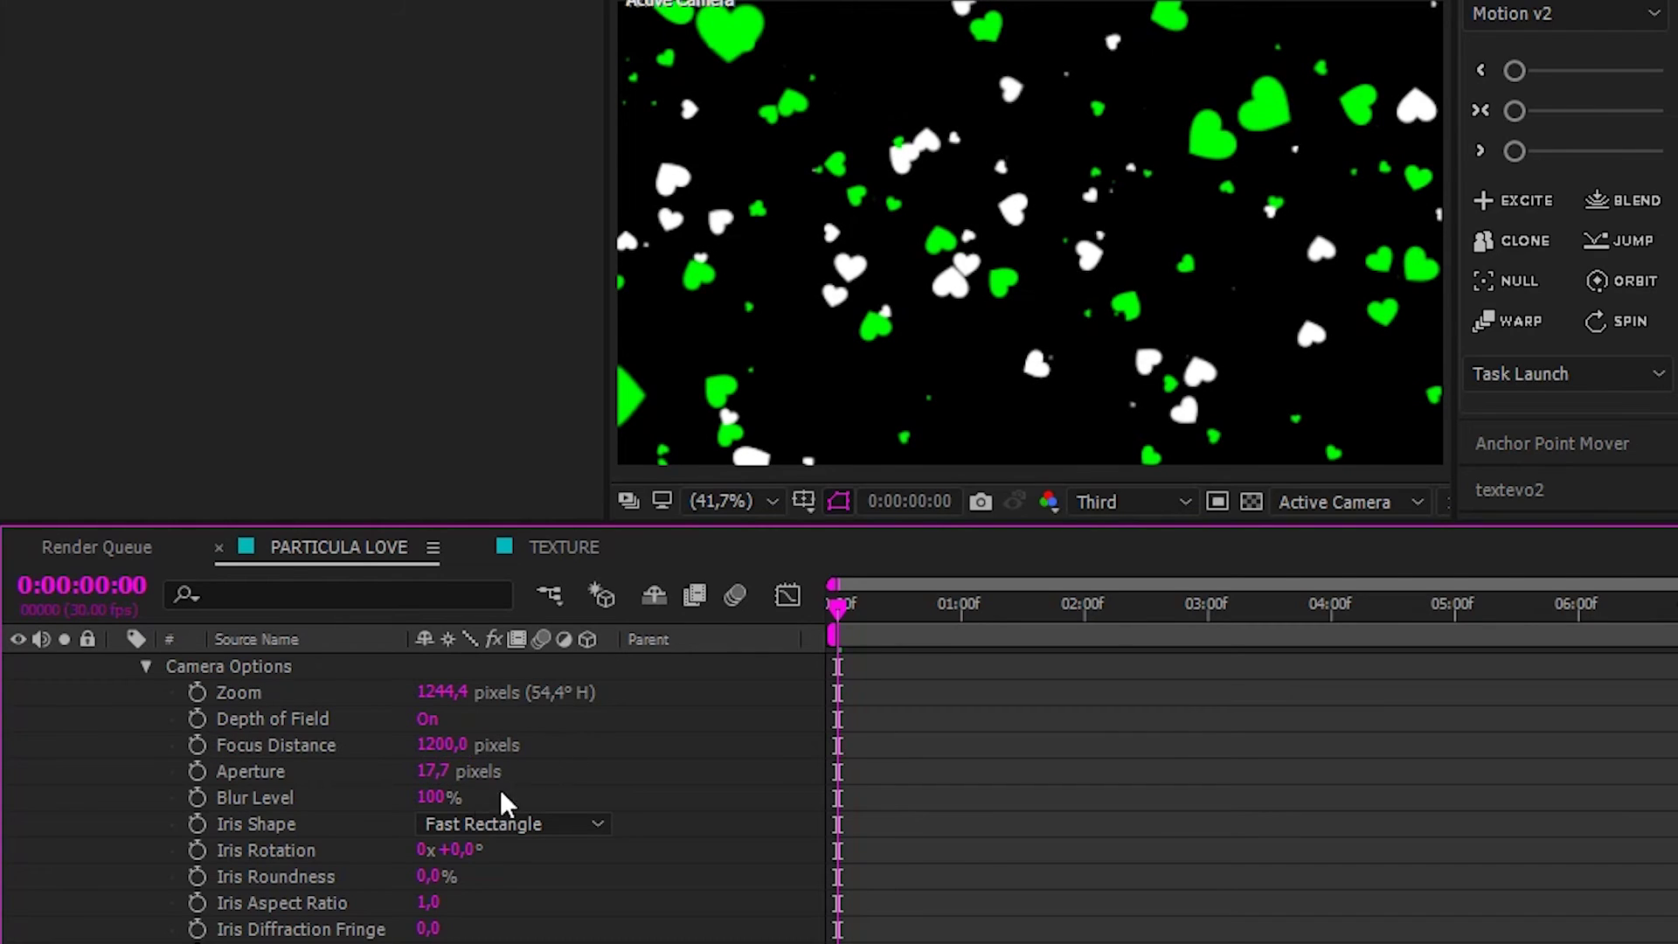
{"action": "left_click_drag", "start_coordinate": [430, 771], "coordinate": [714, 765]}
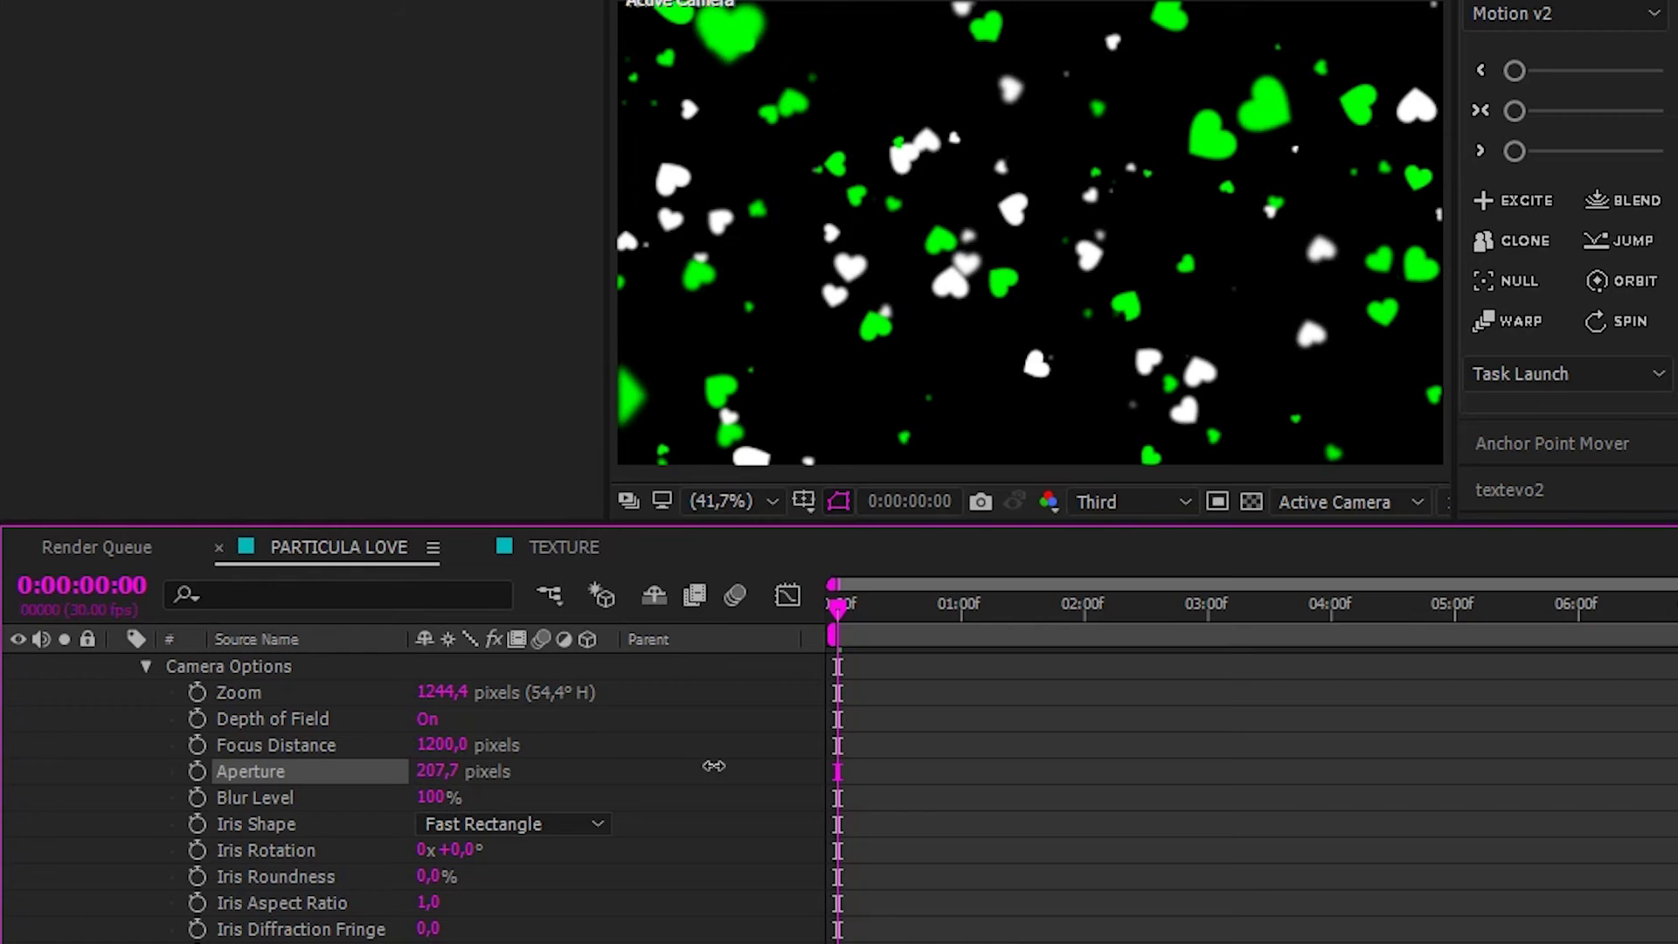
{"action": "left_click_drag", "start_coordinate": [940, 756], "coordinate": [1217, 756]}
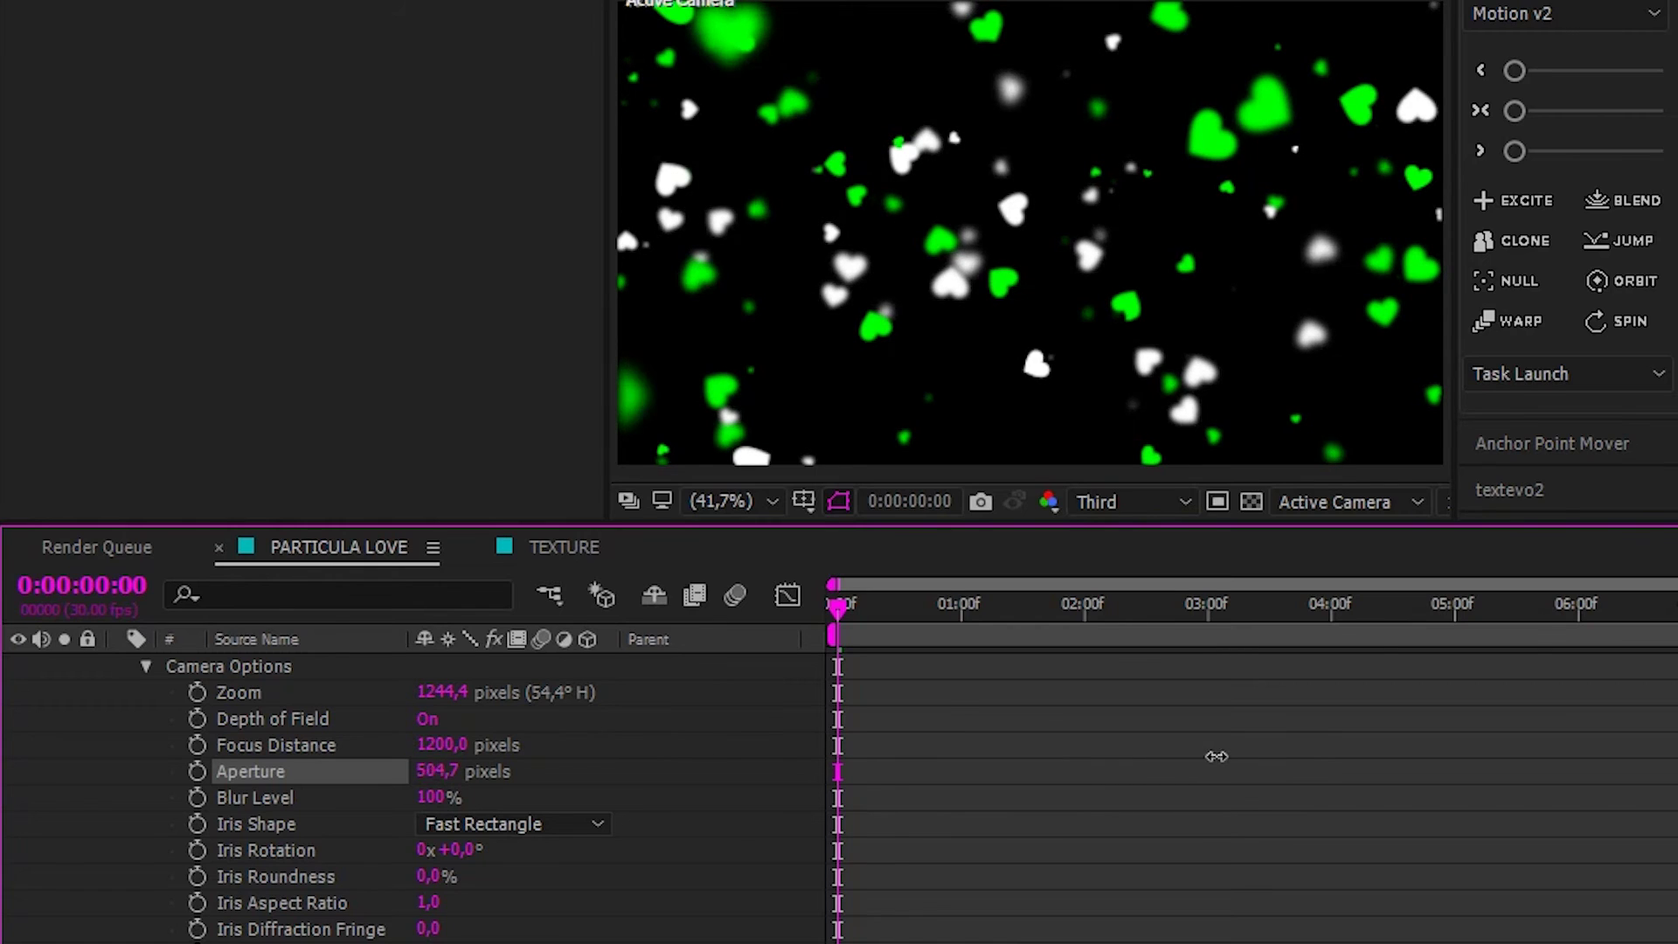
{"action": "left_click_drag", "start_coordinate": [1376, 764], "coordinate": [1373, 764]}
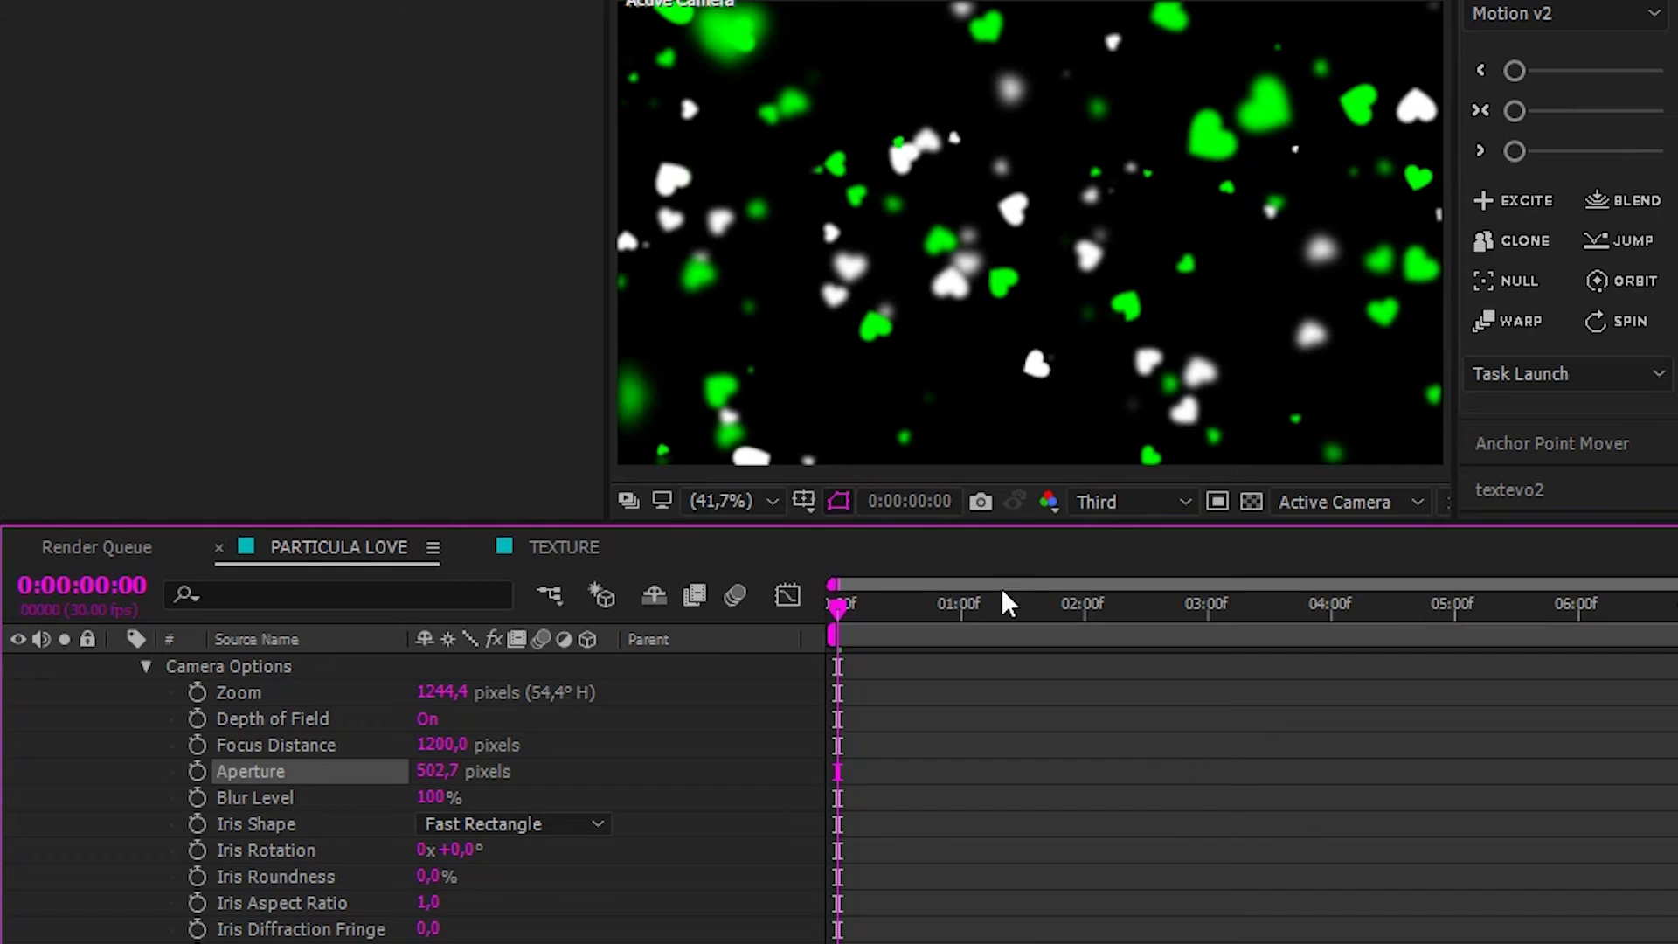
- Preview the depth-of-field blur on the hearts, then collapse the Camera 1 properties
{"action": "key", "text": "space"}
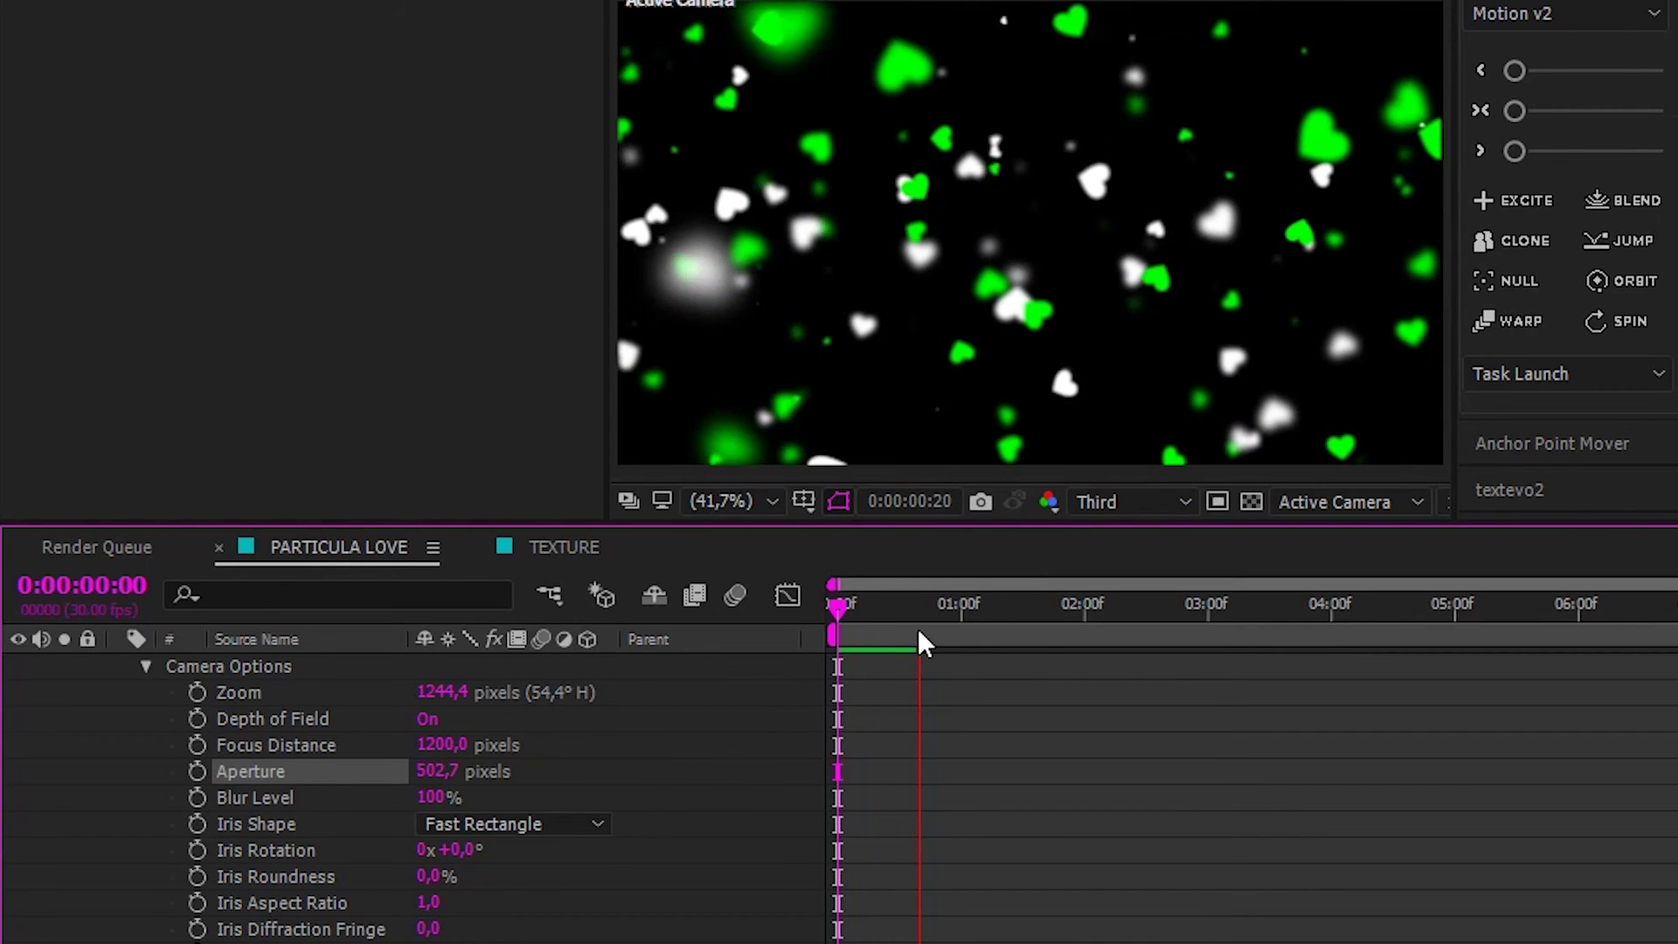
{"action": "left_click", "coordinate": [834, 603]}
{"action": "key", "text": "space"}
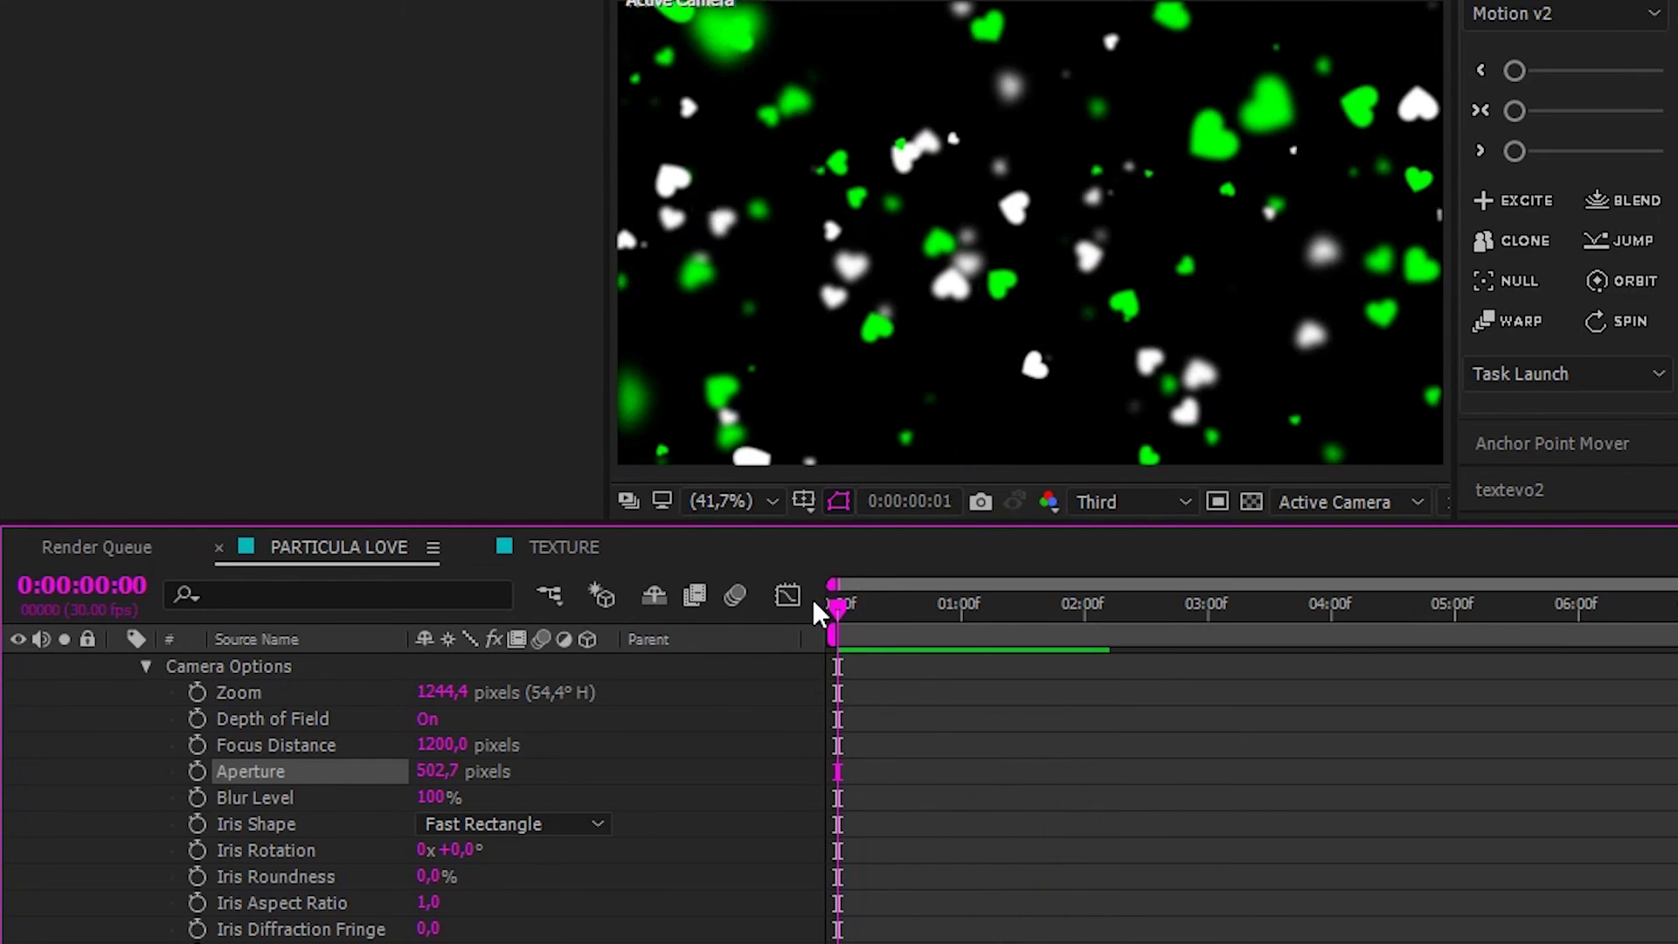
{"action": "scroll", "coordinate": [162, 682], "scroll_direction": "up", "scroll_amount": 1}
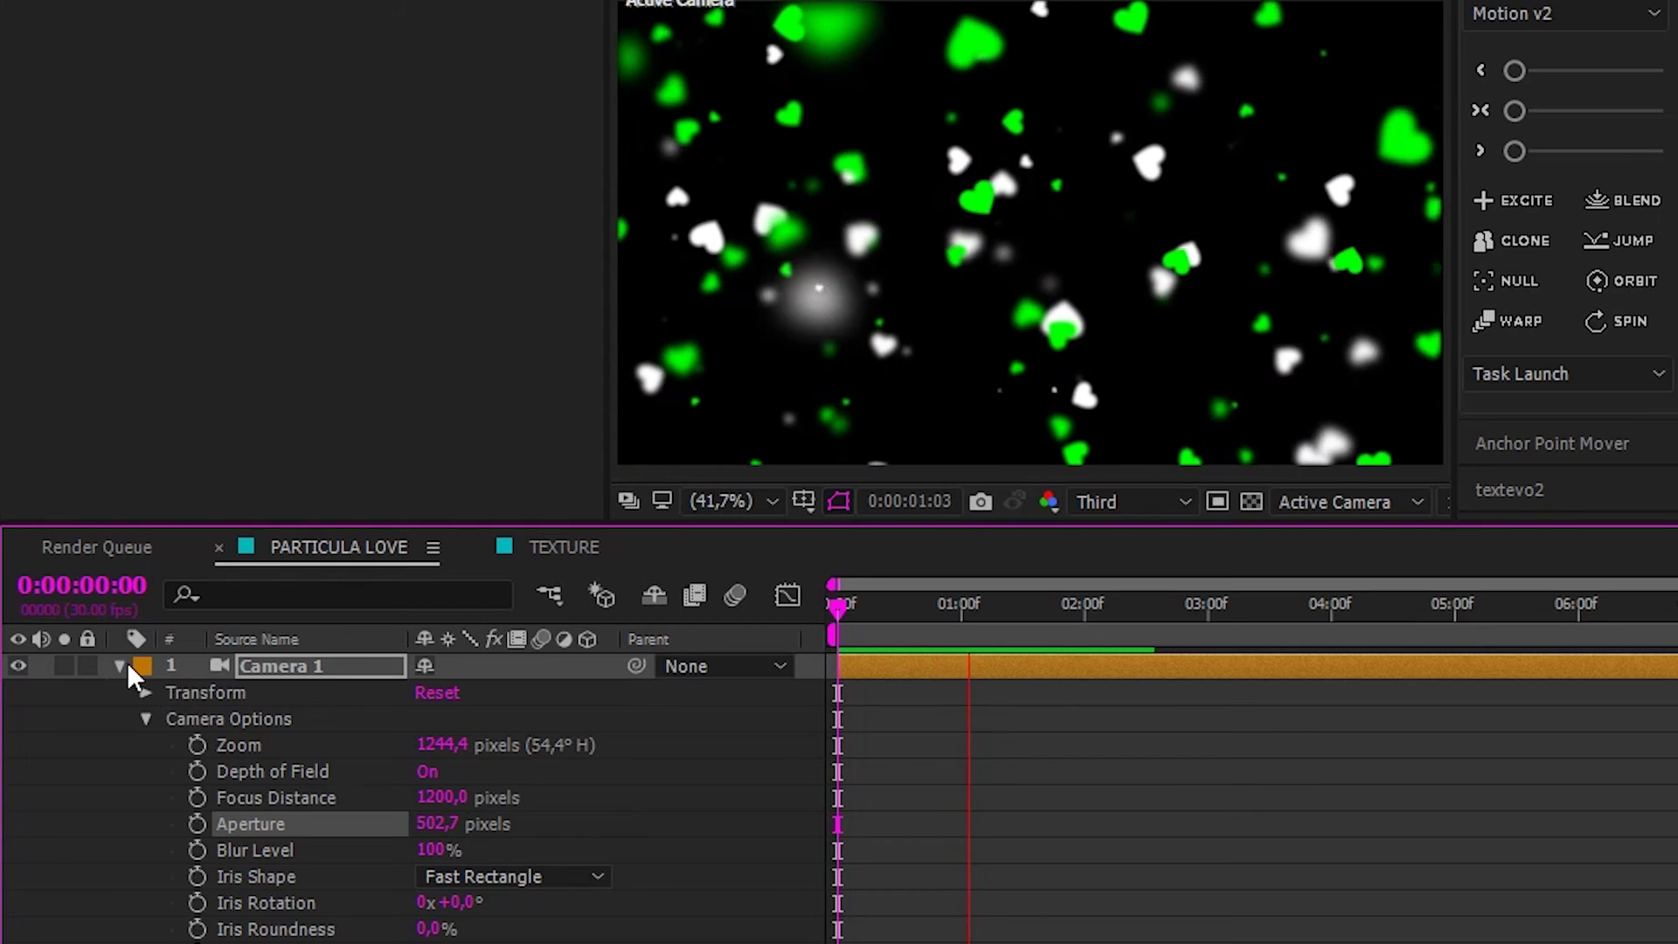
{"action": "left_click", "coordinate": [128, 666]}
- Turn the TEXTURE comp's green heart pink with a +330° Master Hue, then return to PARTICULA LOVE
{"action": "key", "text": "space"}
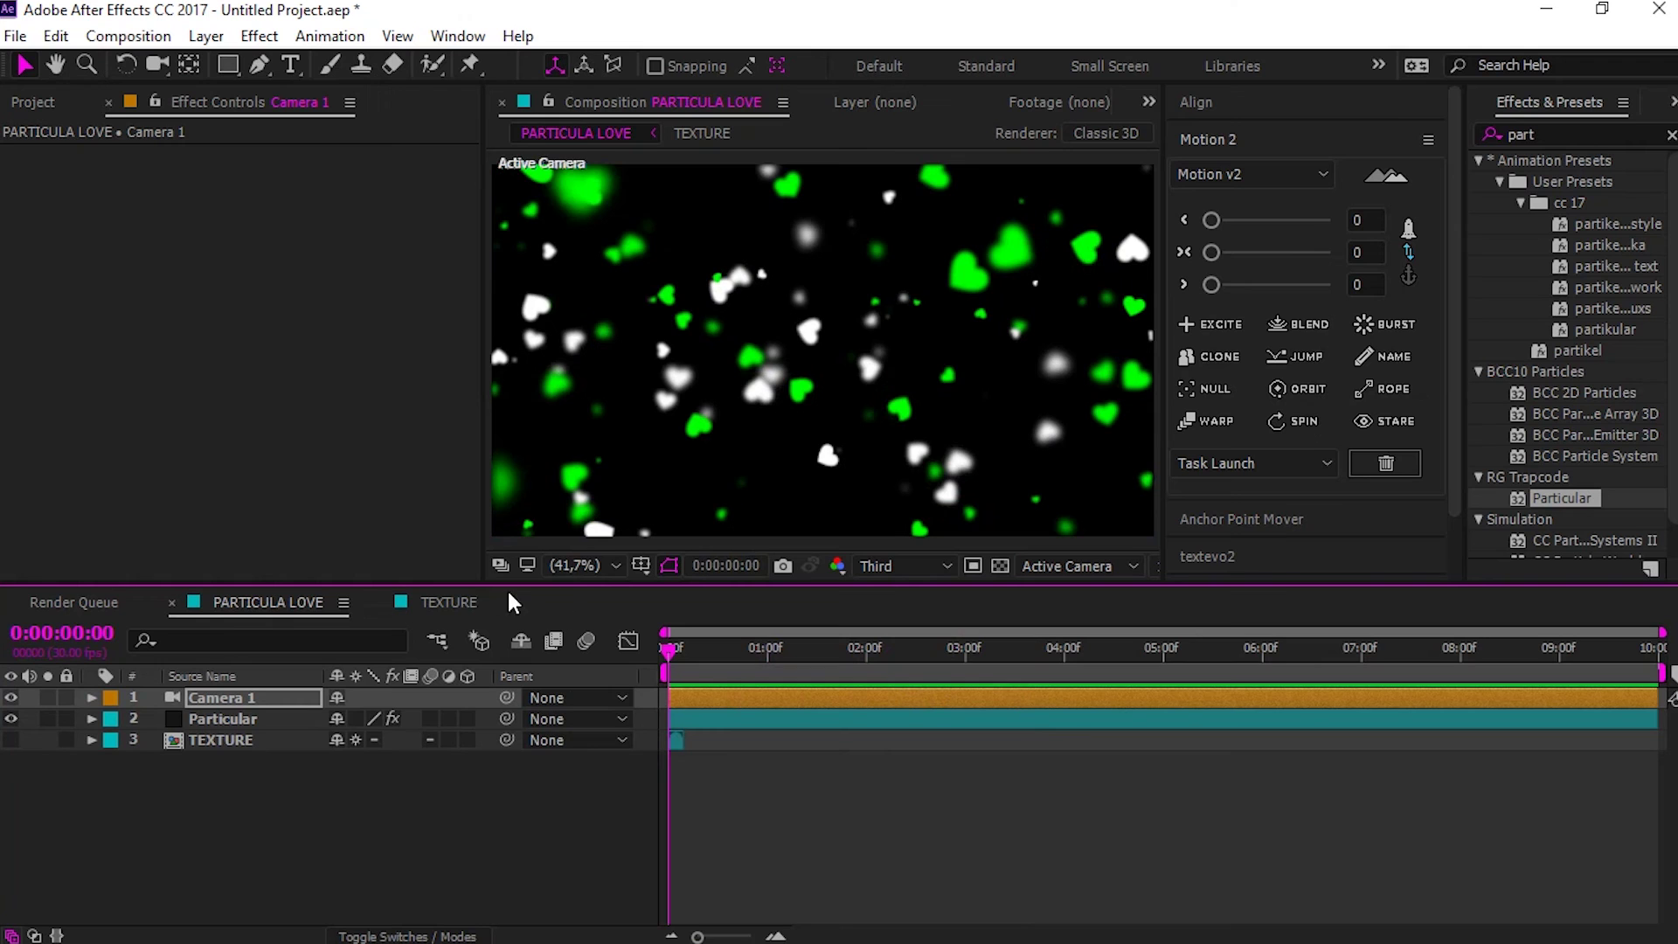
{"action": "left_click", "coordinate": [470, 603]}
{"action": "left_click", "coordinate": [1100, 654]}
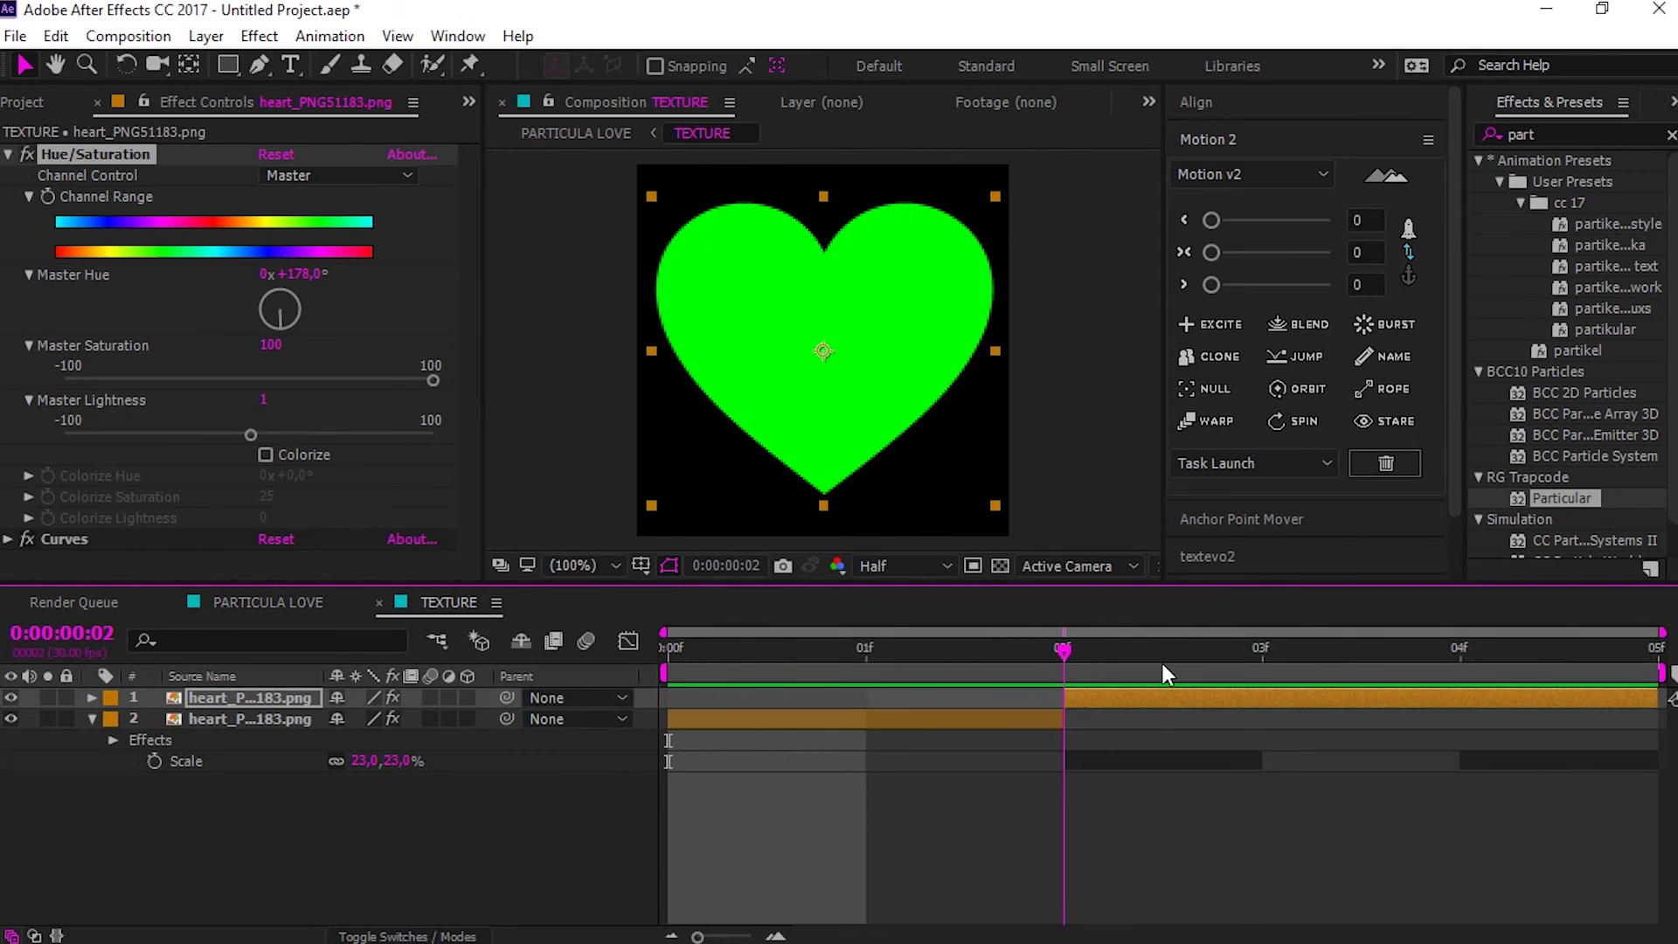
{"action": "left_click_drag", "start_coordinate": [278, 325], "coordinate": [266, 282]}
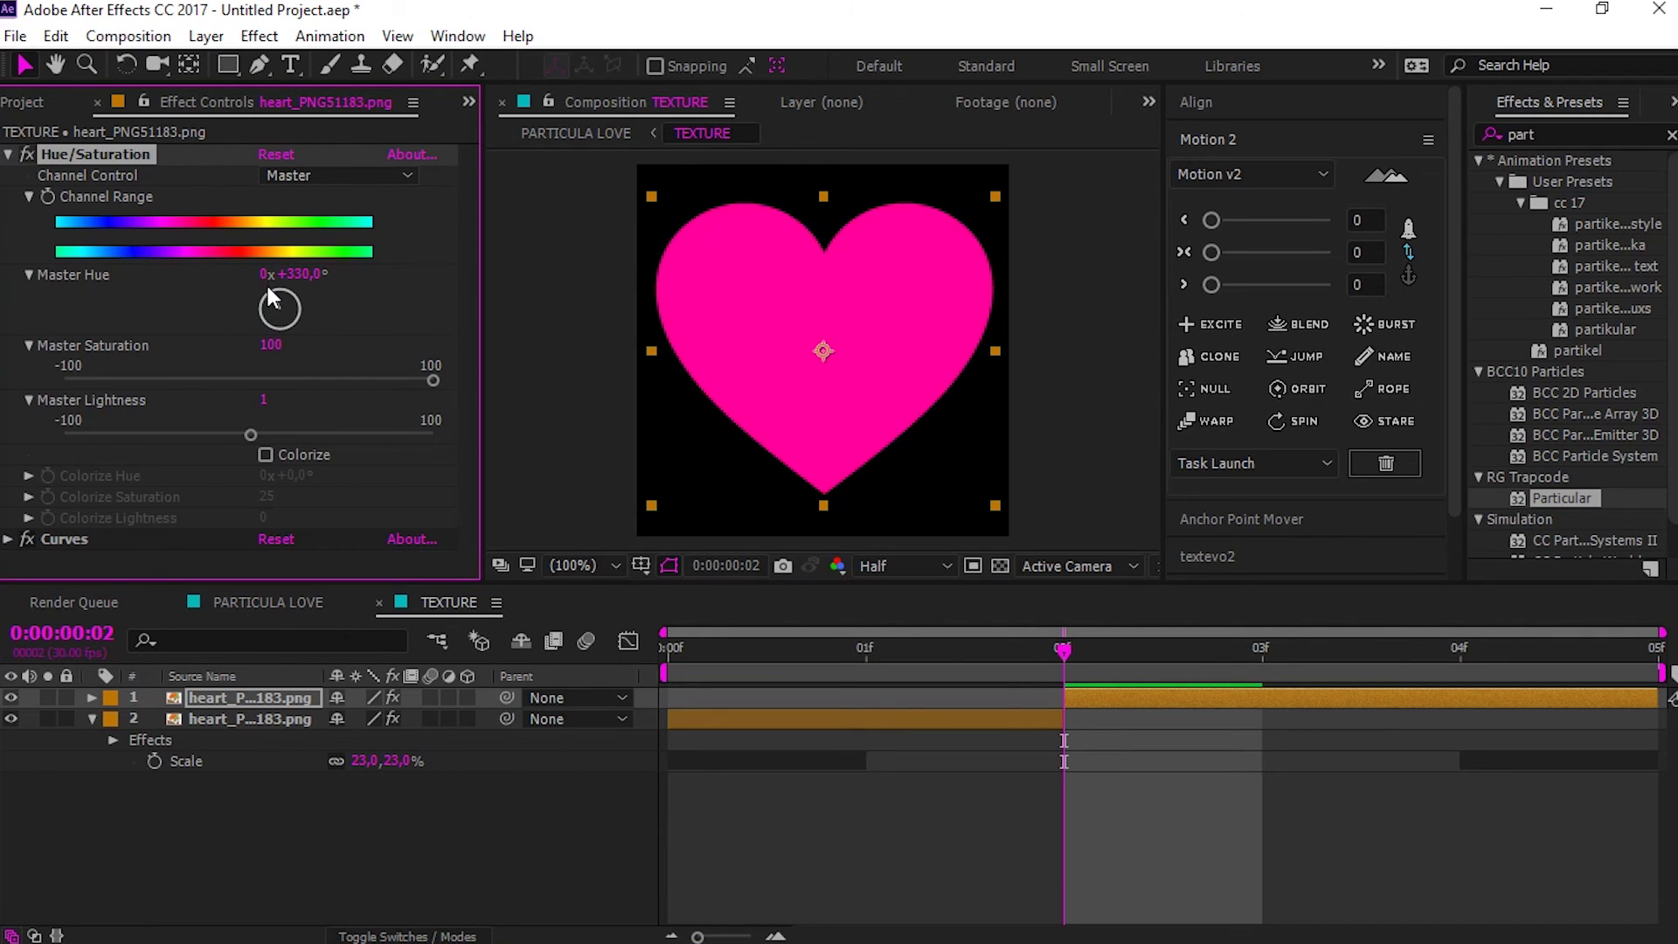
{"action": "left_click", "coordinate": [297, 603]}
- Play the PARTICULA LOVE preview of pink and white hearts with depth blur
{"action": "key", "text": "space"}
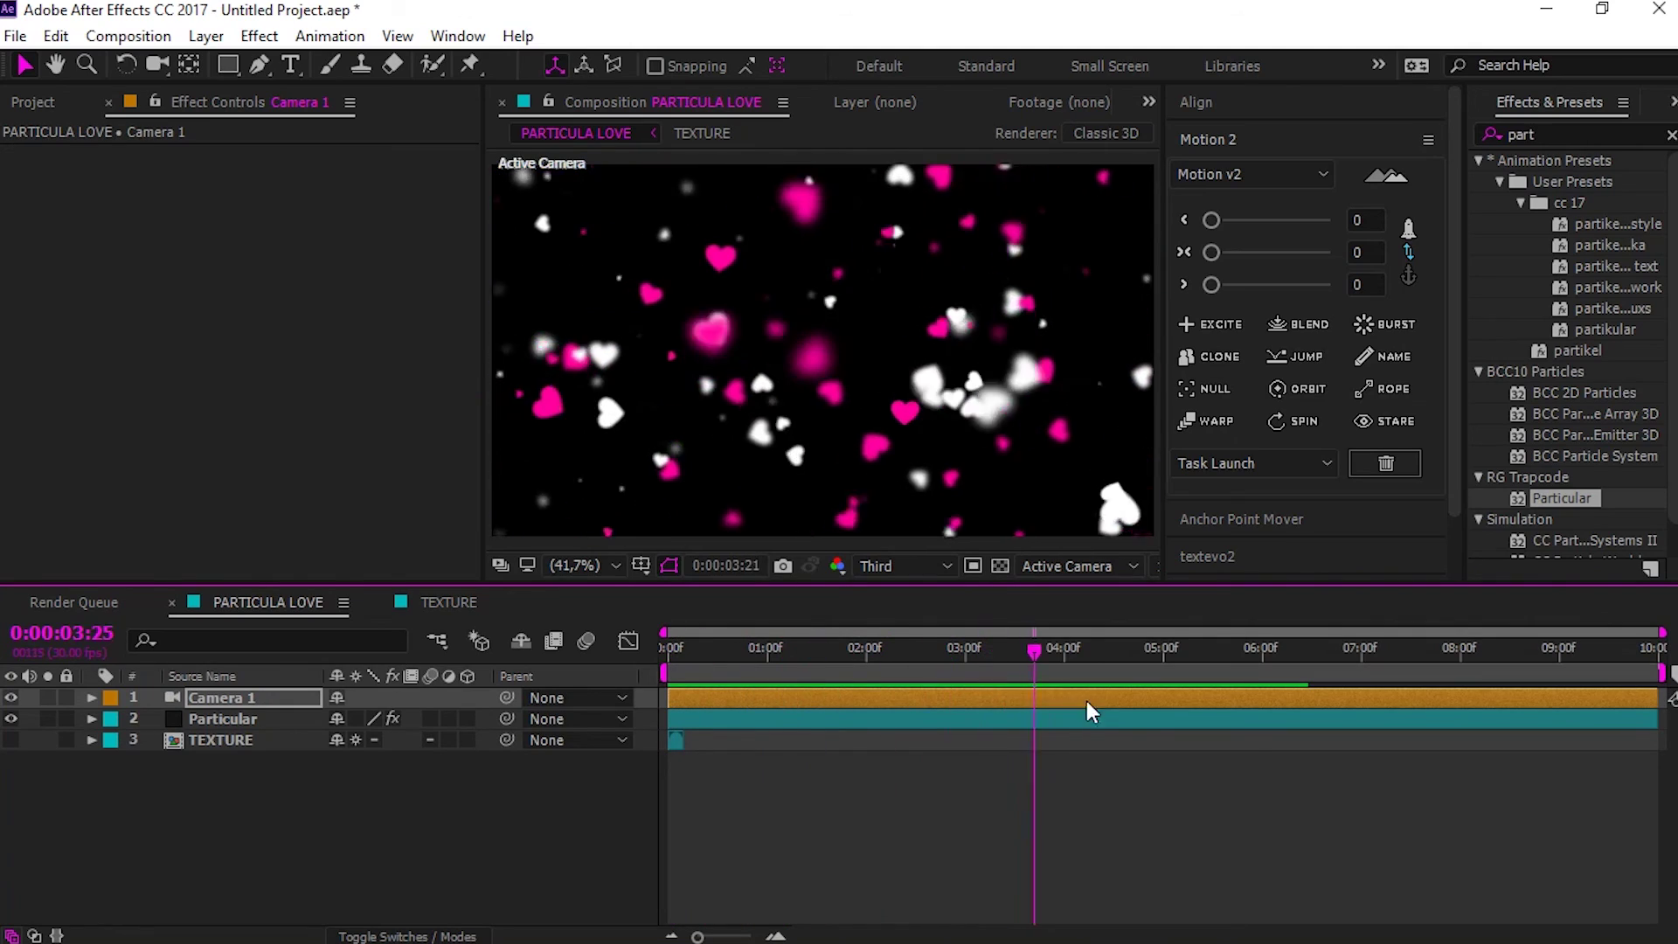